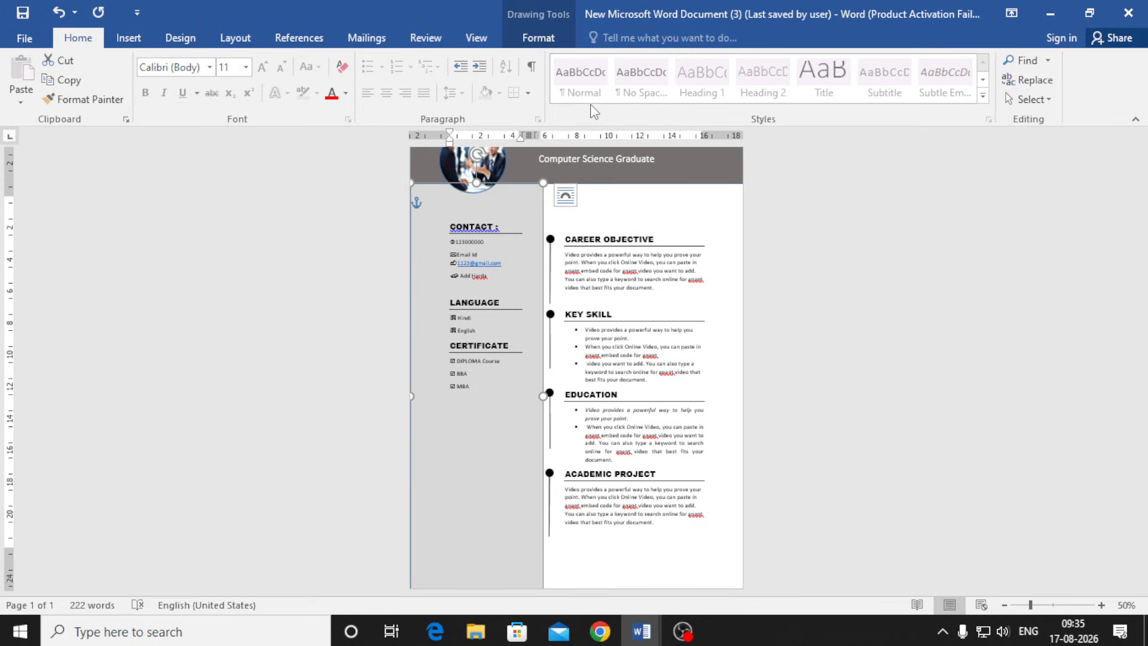
{"action": "left_click", "coordinate": [600, 304]}
{"action": "scroll", "coordinate": [648, 226], "scroll_direction": "up", "scroll_amount": 1}
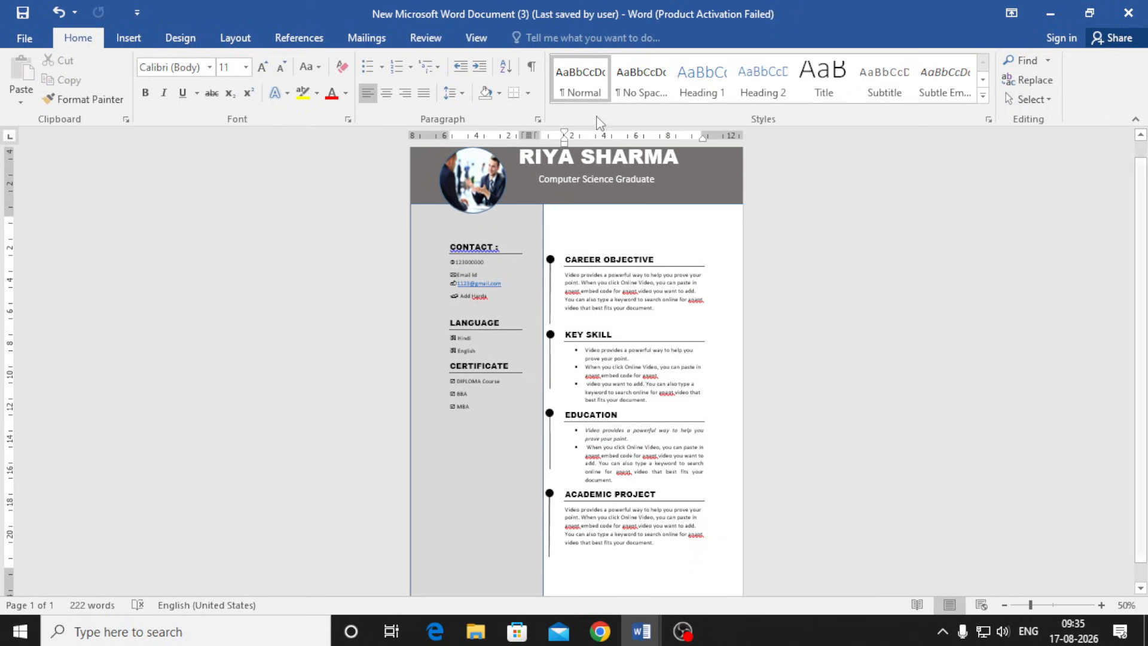
{"action": "scroll", "coordinate": [659, 467], "scroll_direction": "down", "scroll_amount": 1}
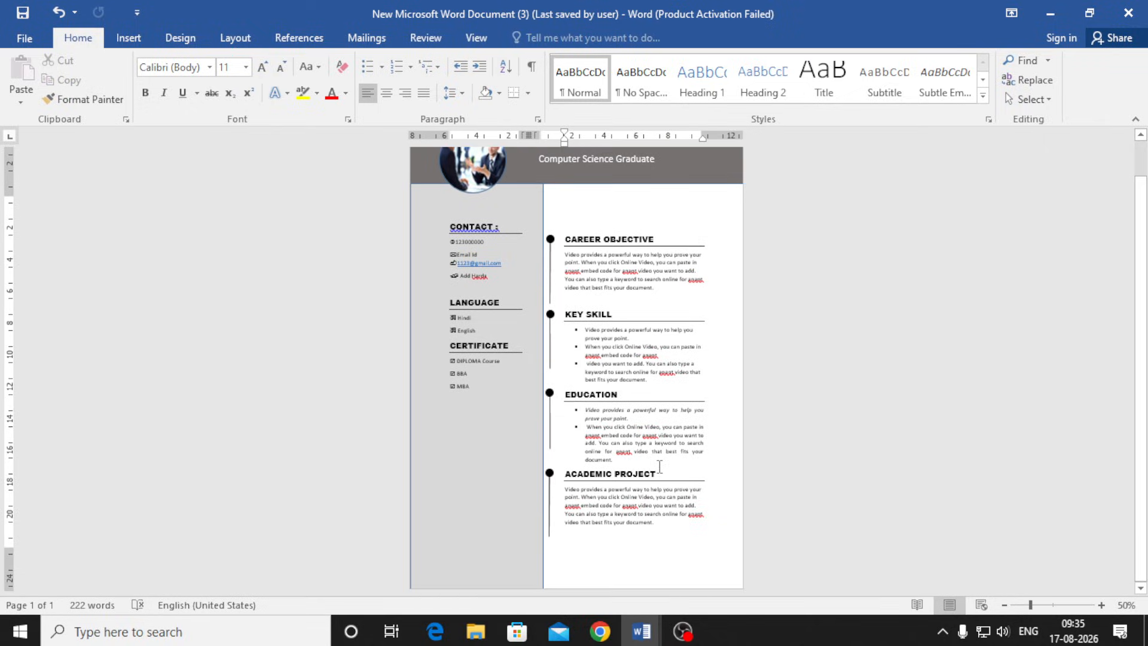
Create a new blank document and fill it with sample paragraphs using =rand()
{"action": "key", "text": "ctrl+n"}
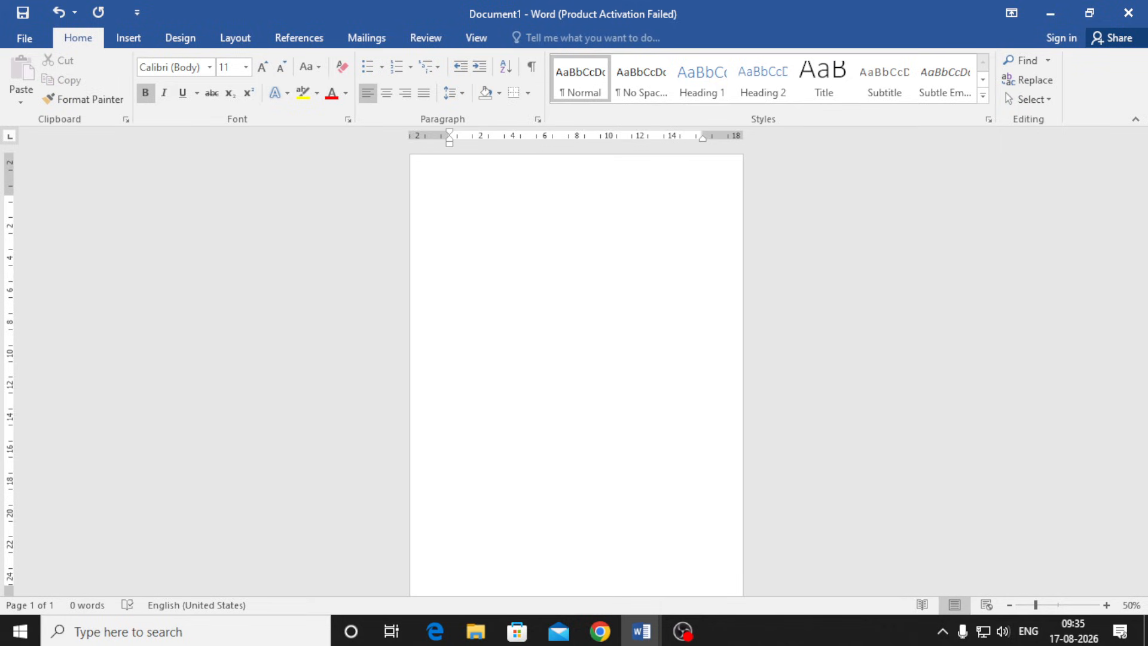
{"action": "type", "text": "--"}
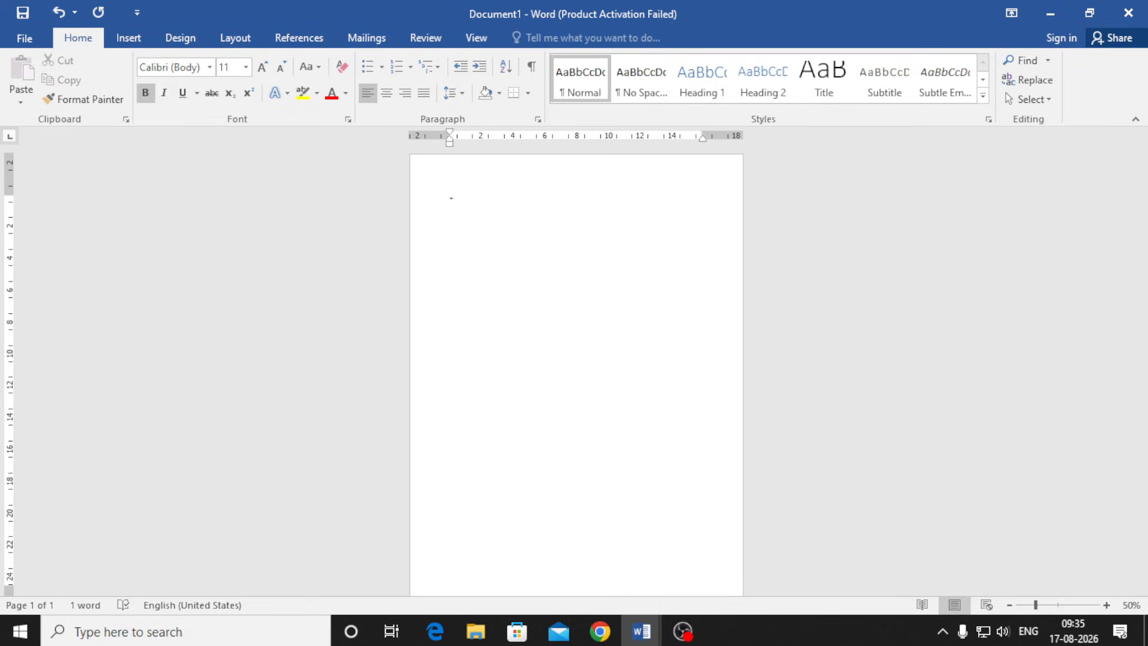
{"action": "type", "text": "rand("}
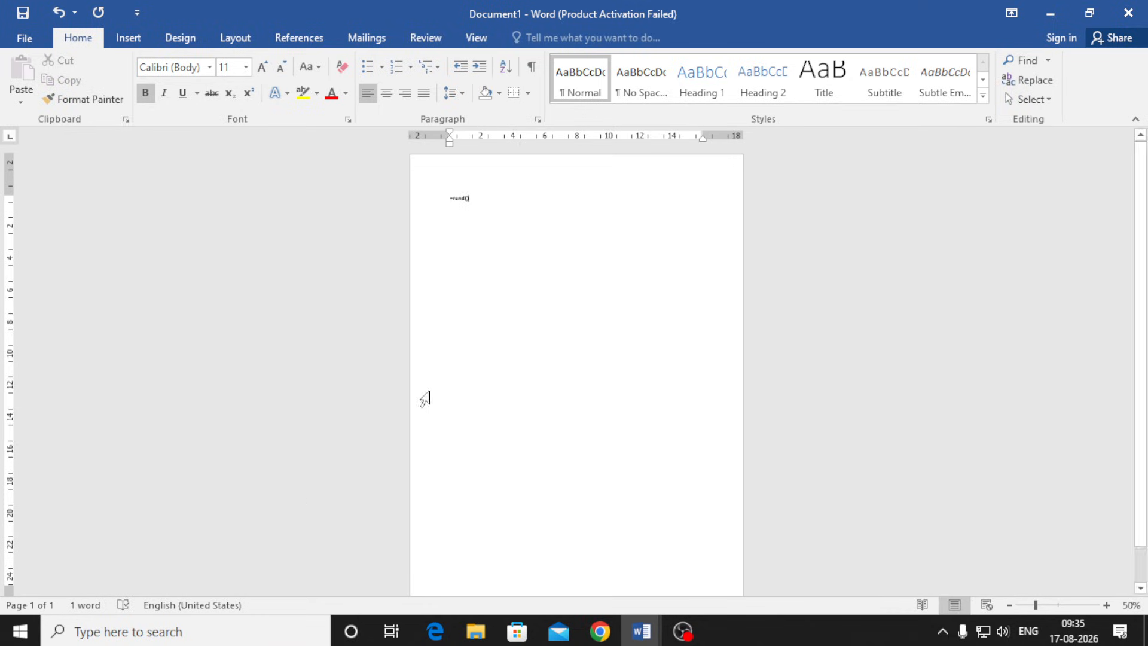
{"action": "scroll", "coordinate": [424, 399], "scroll_direction": "up", "scroll_amount": 10}
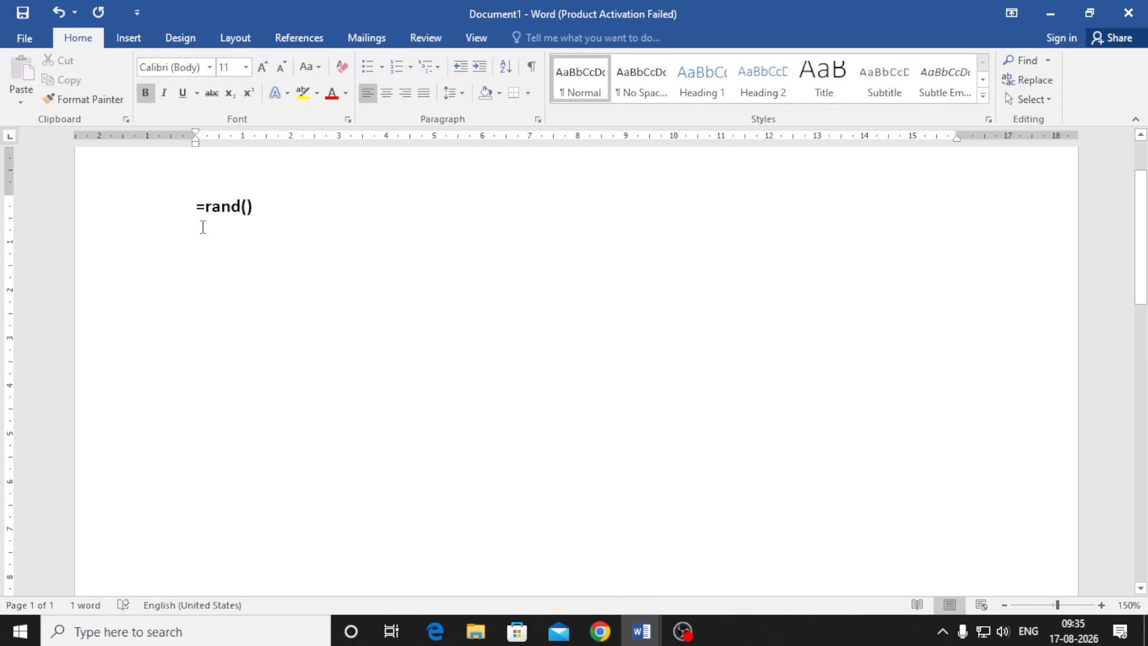
{"action": "key", "text": "Return"}
{"action": "scroll", "coordinate": [336, 364], "scroll_direction": "up", "scroll_amount": 5}
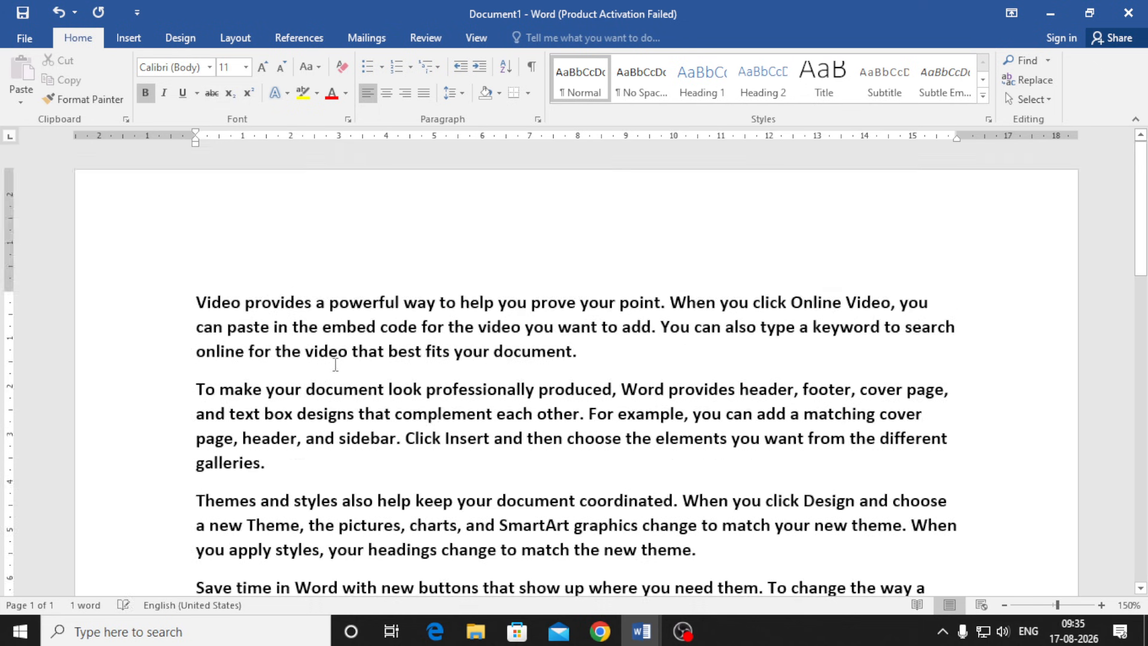
Try the No Spacing and Heading 1 styles on the empty last paragraph
{"action": "scroll", "coordinate": [333, 370], "scroll_direction": "down", "scroll_amount": 1}
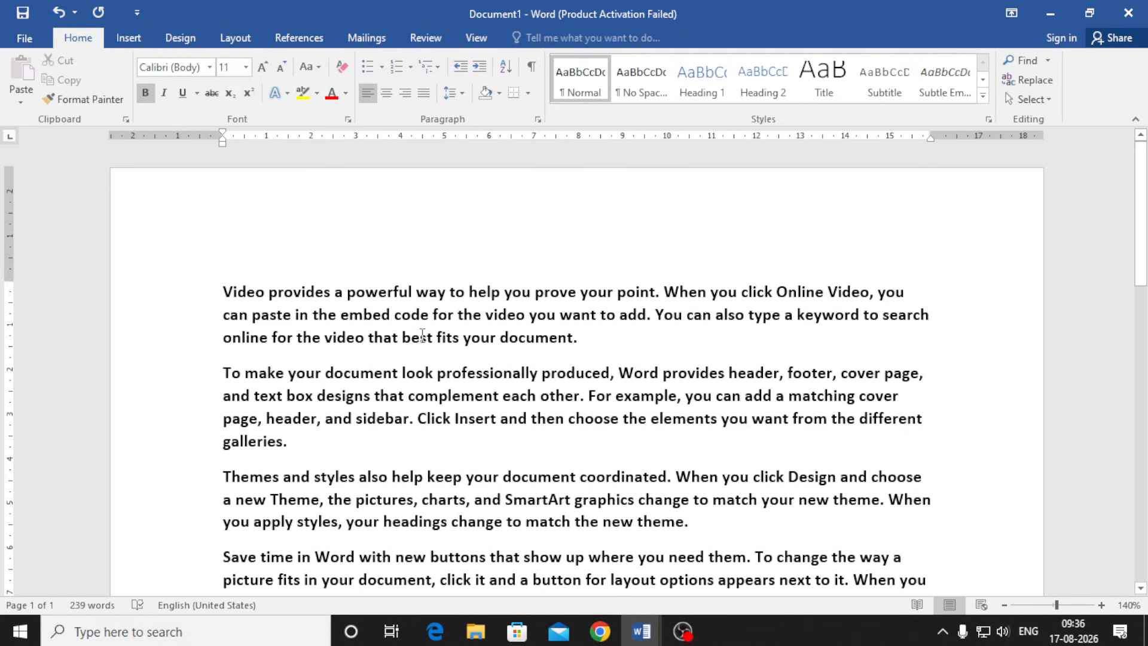
{"action": "left_click", "coordinate": [644, 87]}
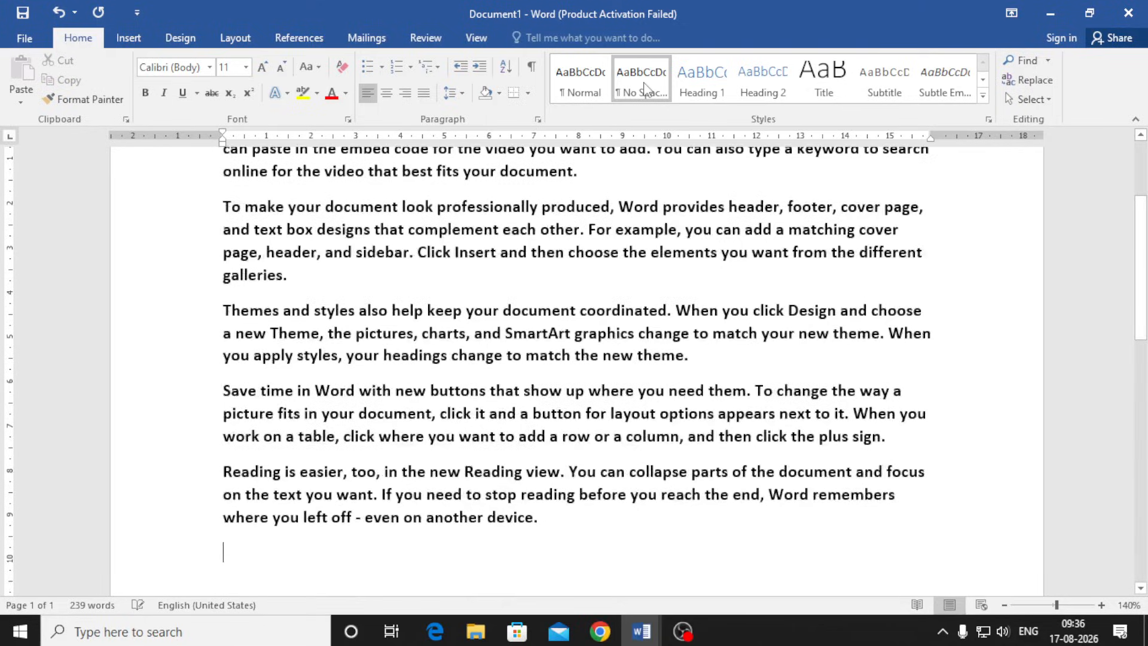
{"action": "left_click", "coordinate": [700, 84]}
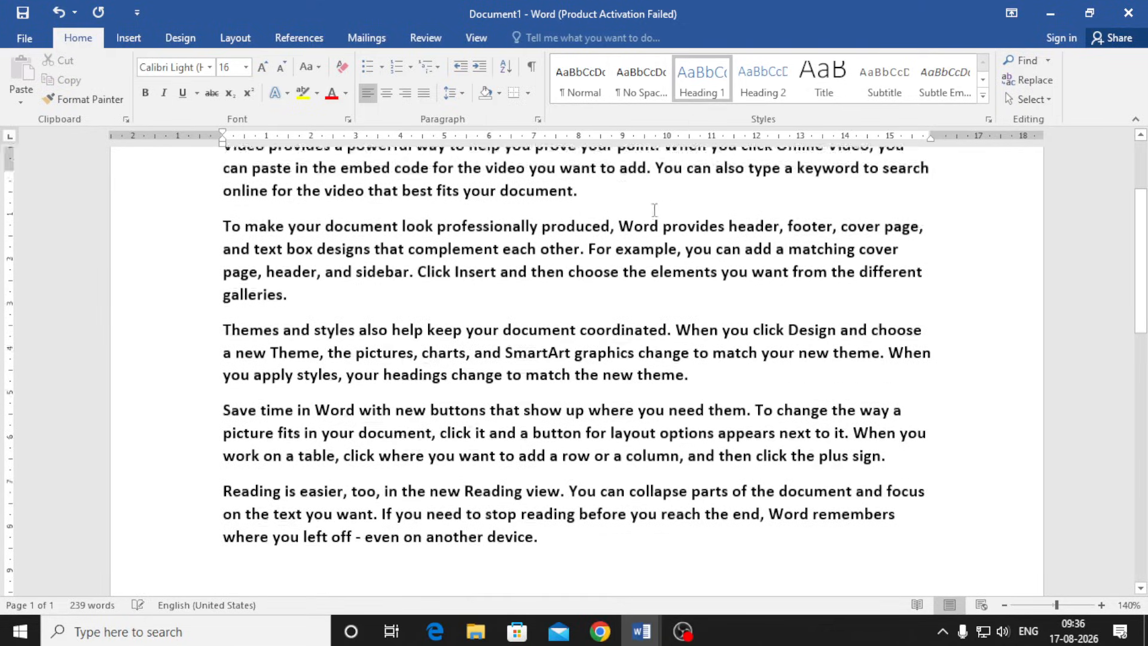
Select all the sample text and try the Heading 1, Heading 2, Heading 3 and Intense Reference styles on it
{"action": "scroll", "coordinate": [197, 367], "scroll_direction": "up", "scroll_amount": 3}
{"action": "triple_click", "coordinate": [196, 366]}
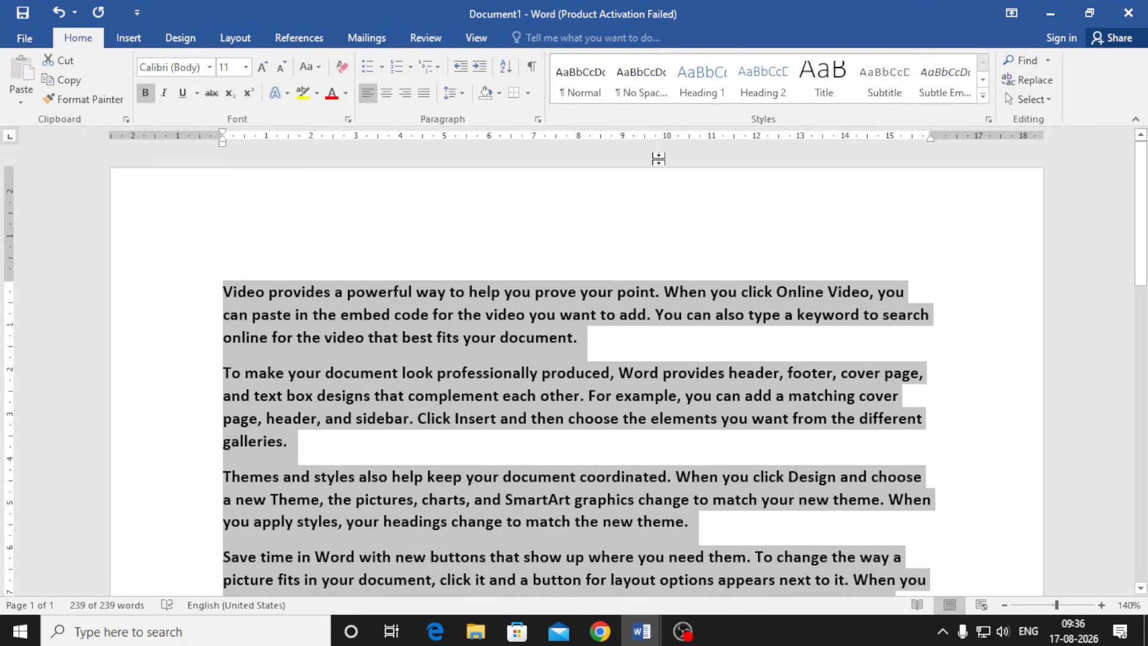
{"action": "left_click", "coordinate": [700, 84]}
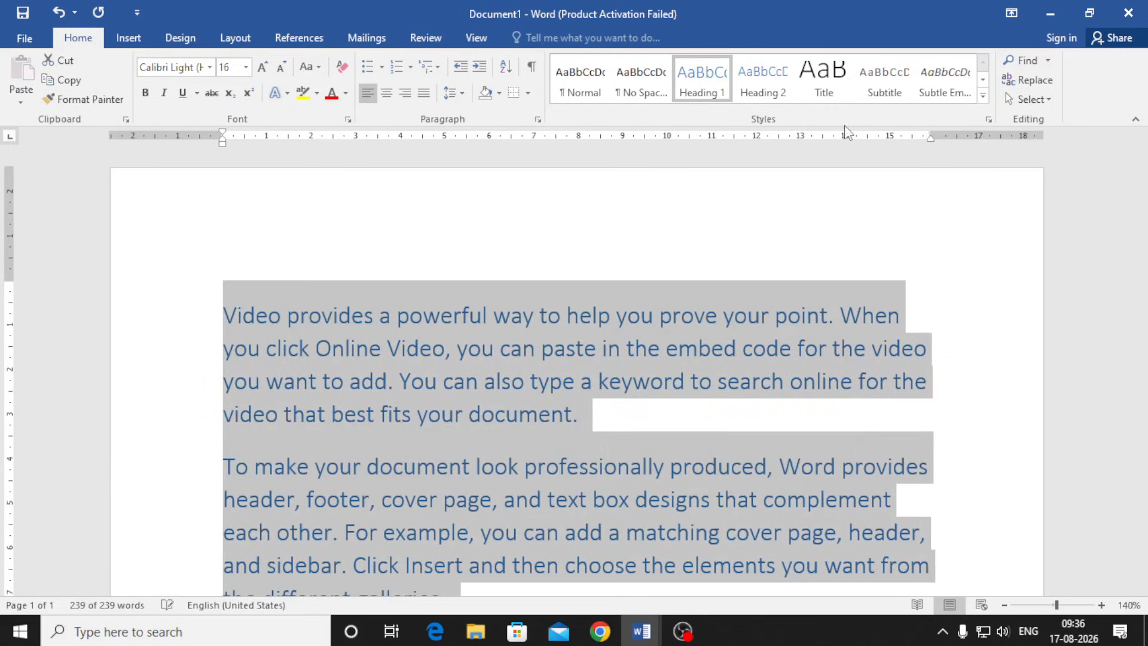
{"action": "left_click", "coordinate": [763, 88]}
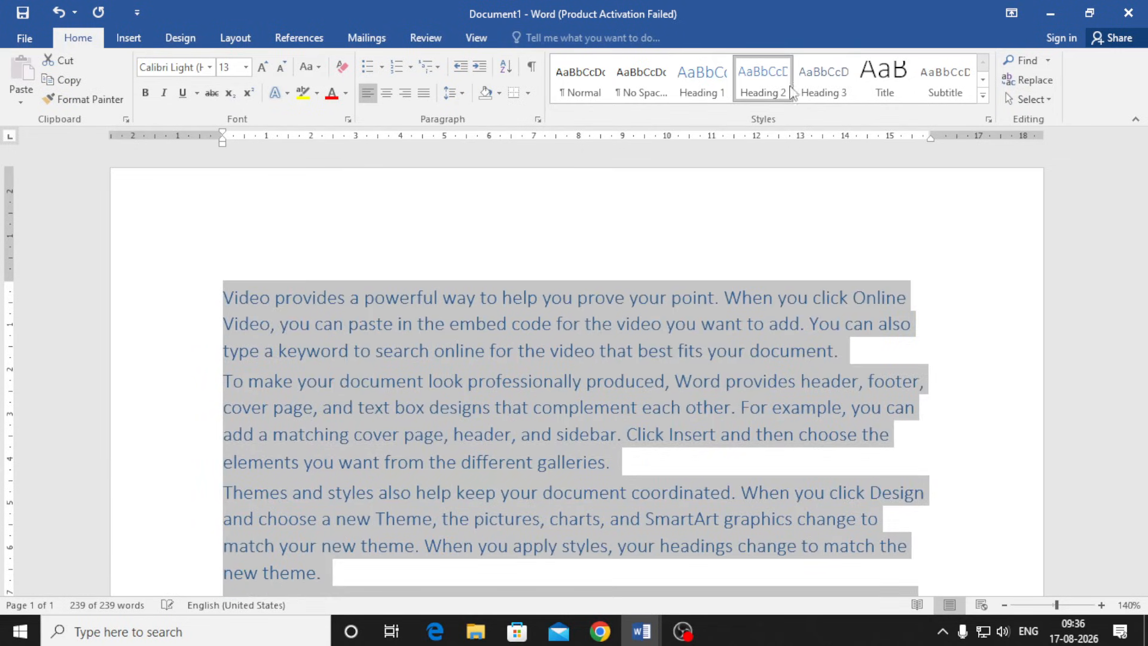
{"action": "left_click", "coordinate": [823, 89]}
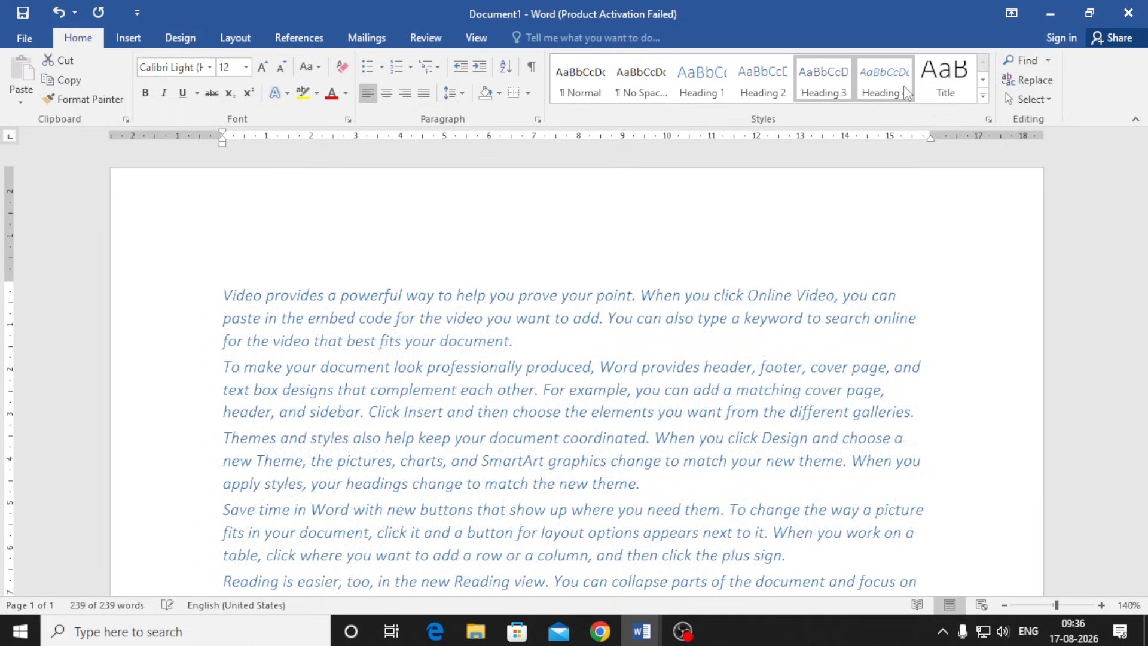
{"action": "left_click", "coordinate": [982, 97]}
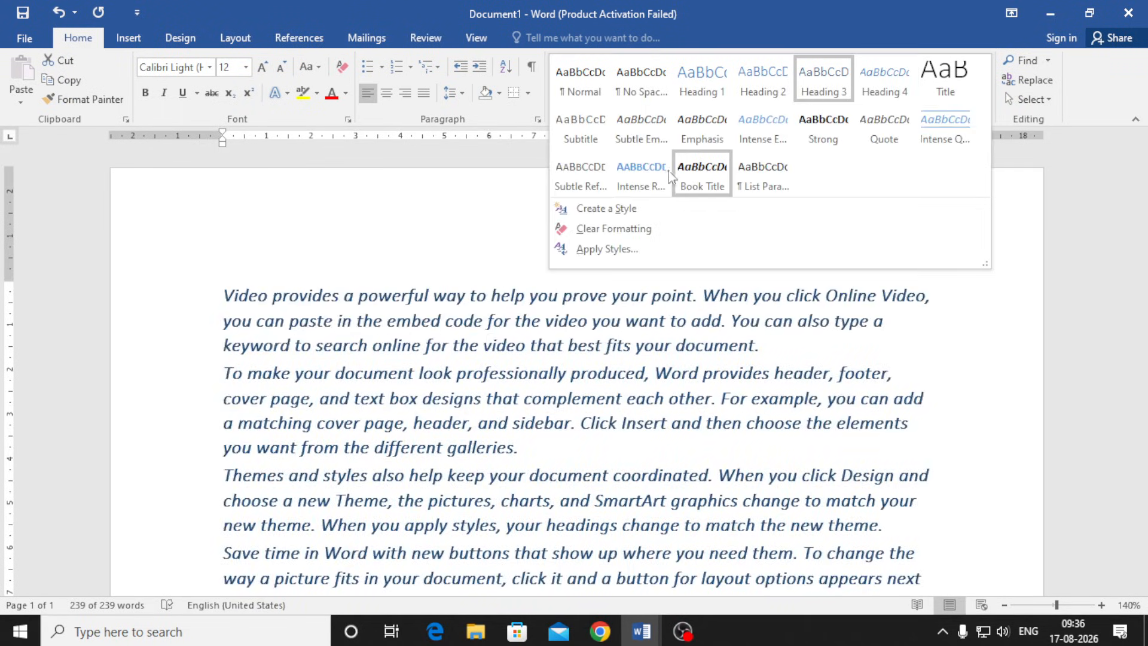
{"action": "left_click", "coordinate": [639, 174]}
{"action": "key", "text": "ctrl+a"}
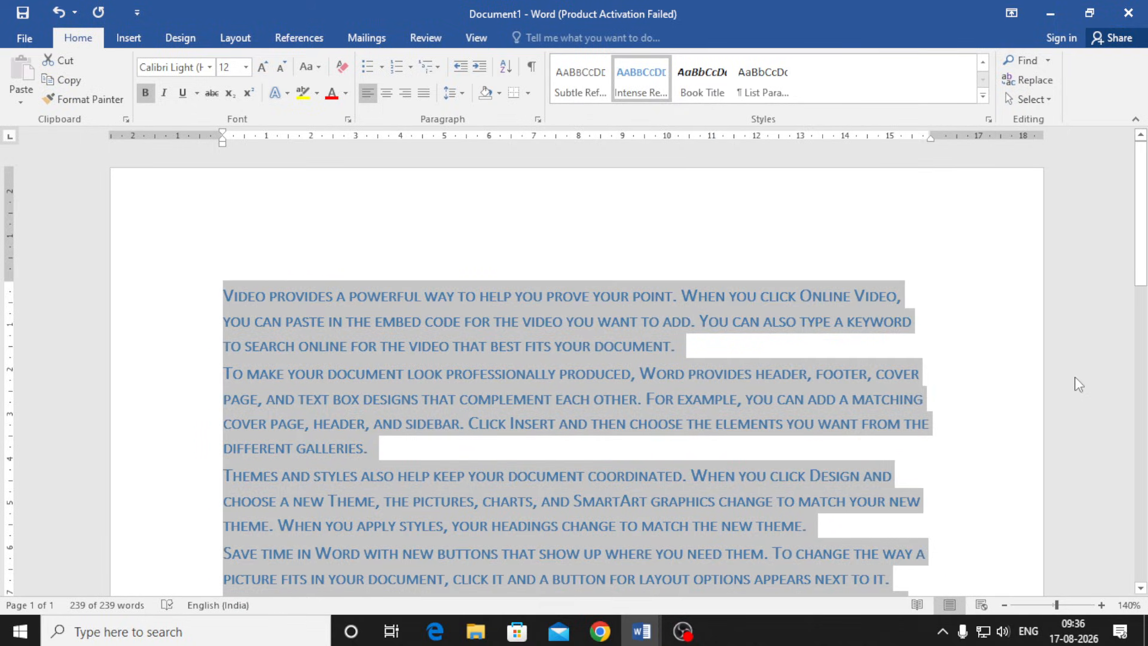
Undo the style changes made to the sample text
{"action": "key", "text": "ctrl+z"}
{"action": "key", "text": "ctrl+z"}
{"action": "key", "text": "ctrl+z"}
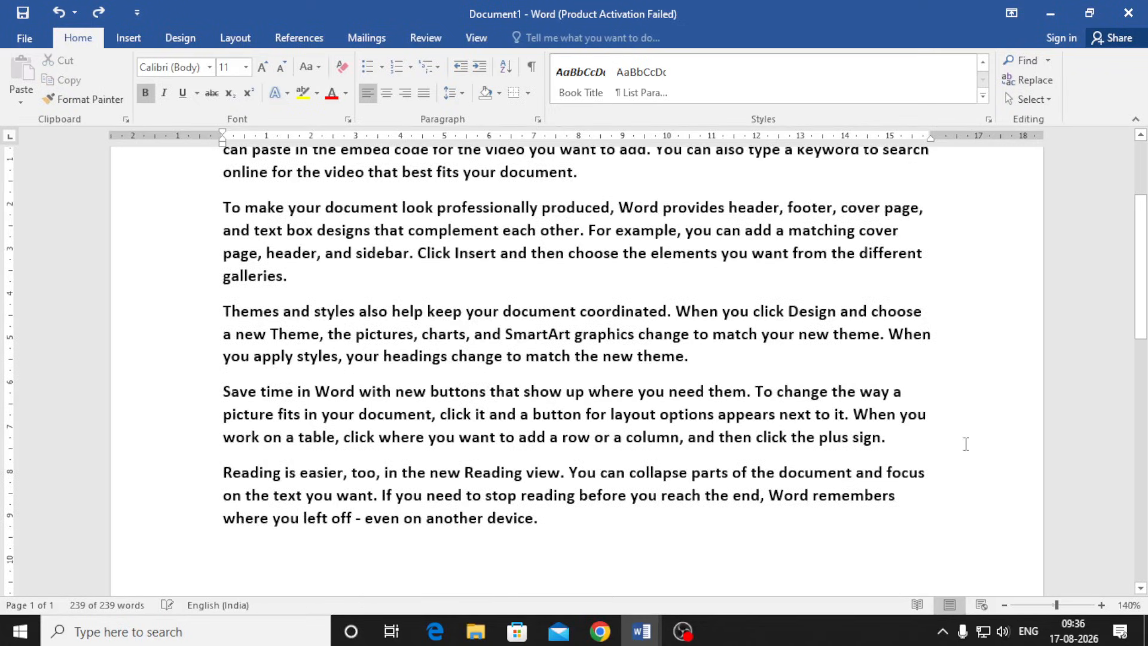
Preview the Bahnschrift font on the first paragraph without applying it, and clear the selection
{"action": "scroll", "coordinate": [966, 444], "scroll_direction": "up", "scroll_amount": 3}
{"action": "left_click_drag", "start_coordinate": [203, 287], "coordinate": [616, 342]}
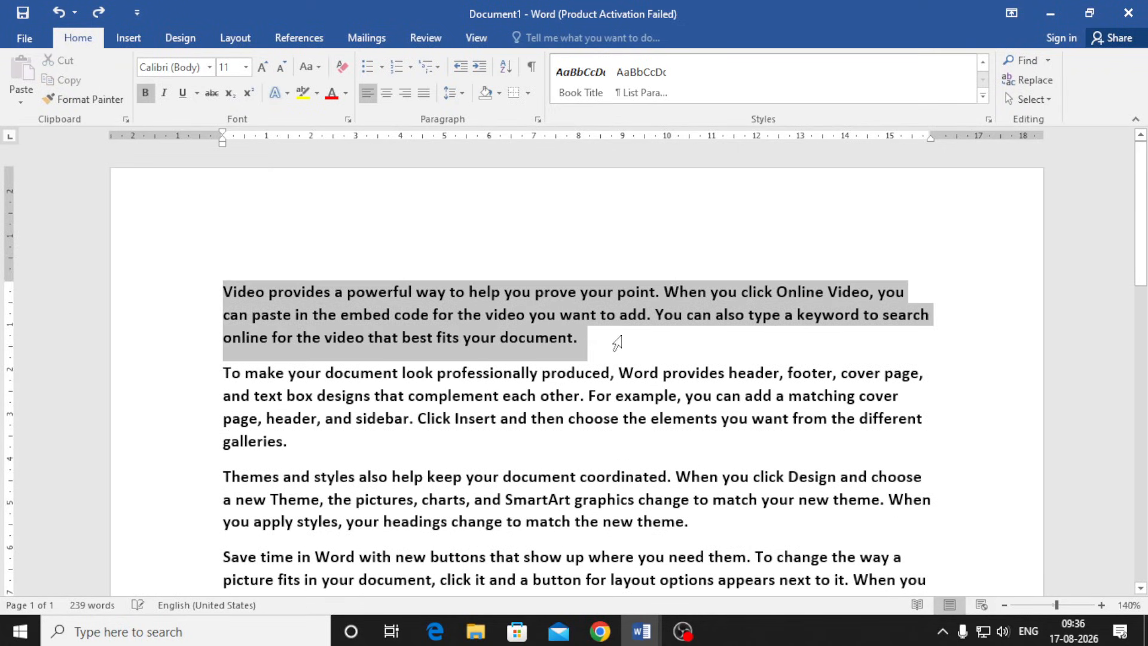
{"action": "left_click", "coordinate": [210, 67]}
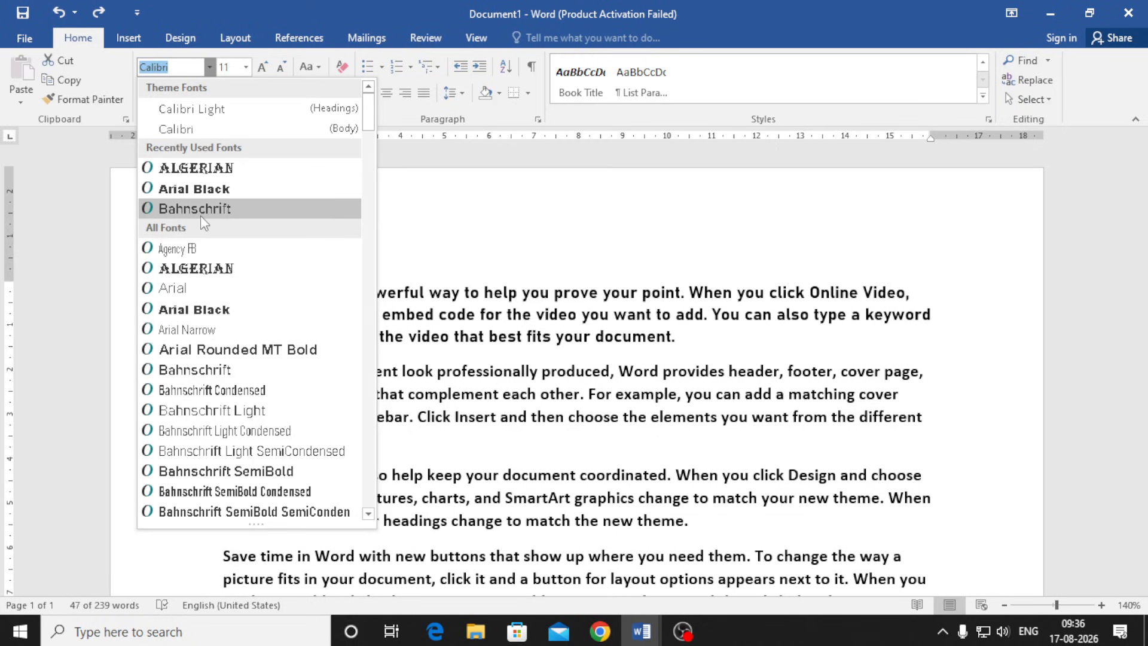
{"action": "left_click", "coordinate": [561, 189]}
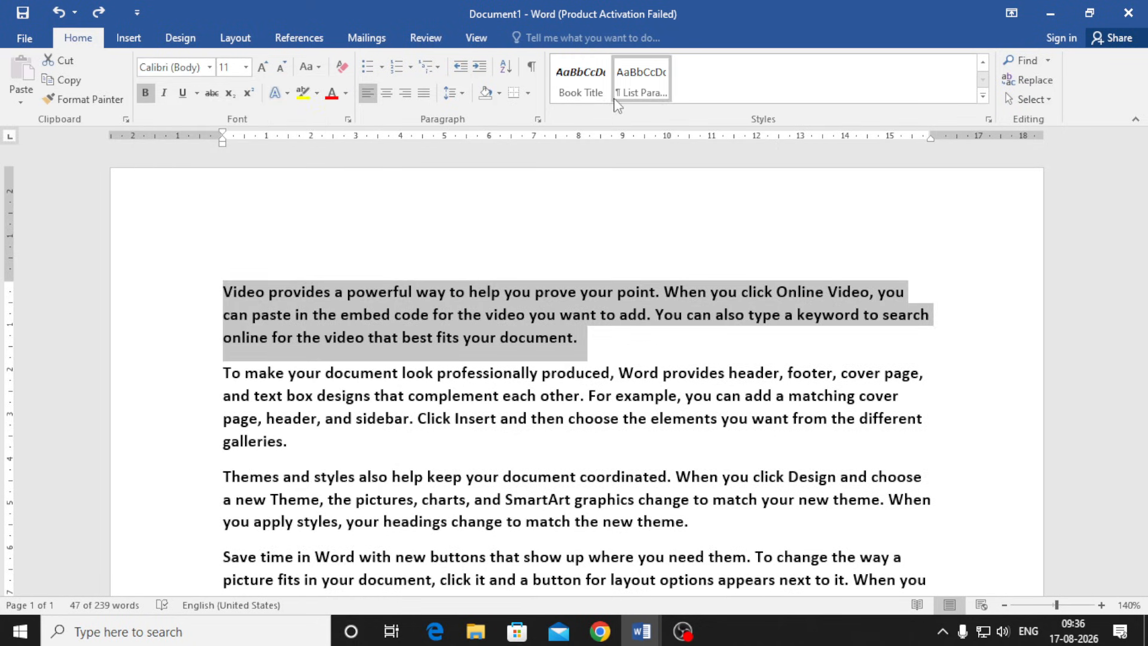
{"action": "left_click", "coordinate": [607, 338]}
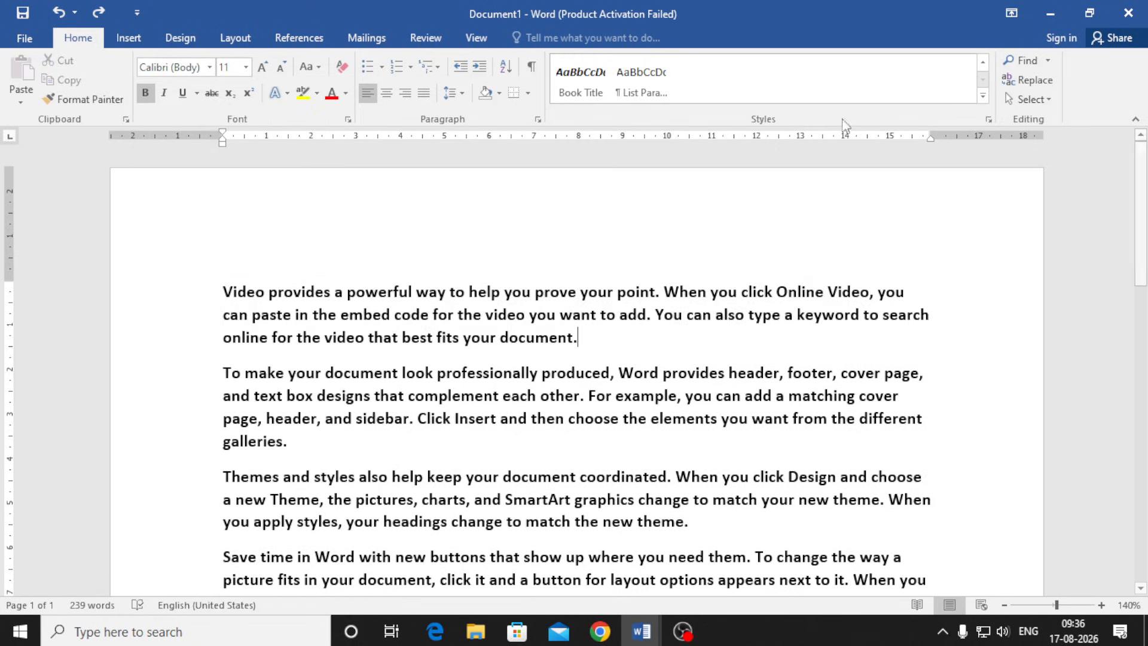
Look through the available text styles without applying any
{"action": "left_click", "coordinate": [983, 95]}
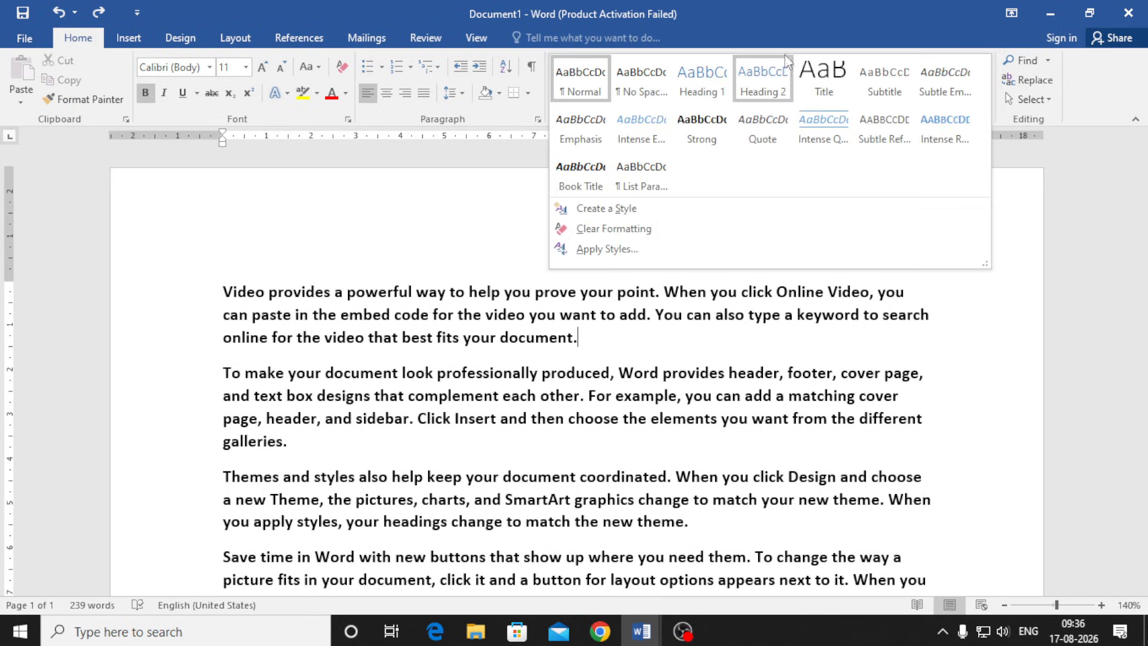
{"action": "left_click", "coordinate": [1066, 206]}
{"action": "left_click", "coordinate": [983, 64]}
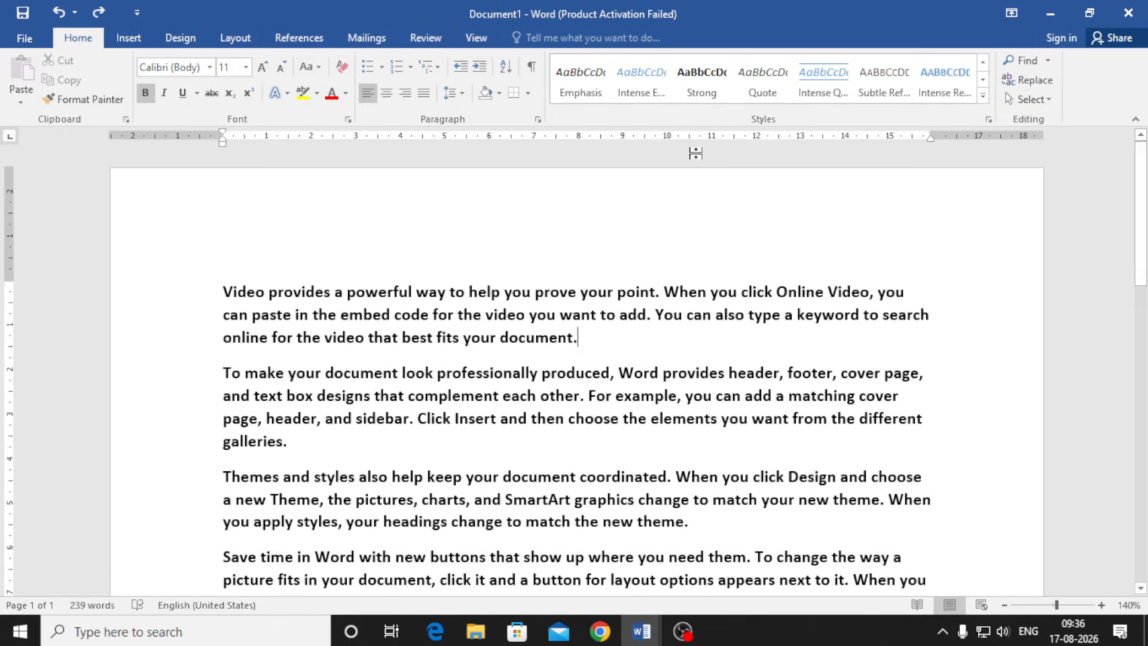
{"action": "left_click", "coordinate": [983, 63]}
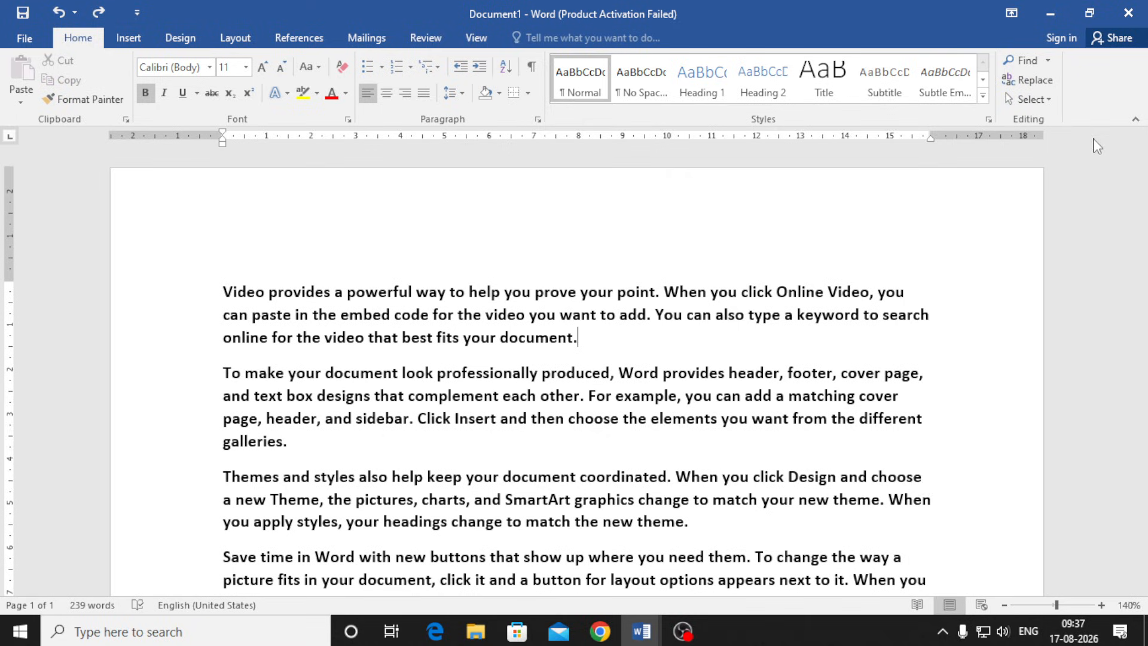
Search the document for the word "that" and review the highlighted matches
{"action": "left_click", "coordinate": [1026, 61]}
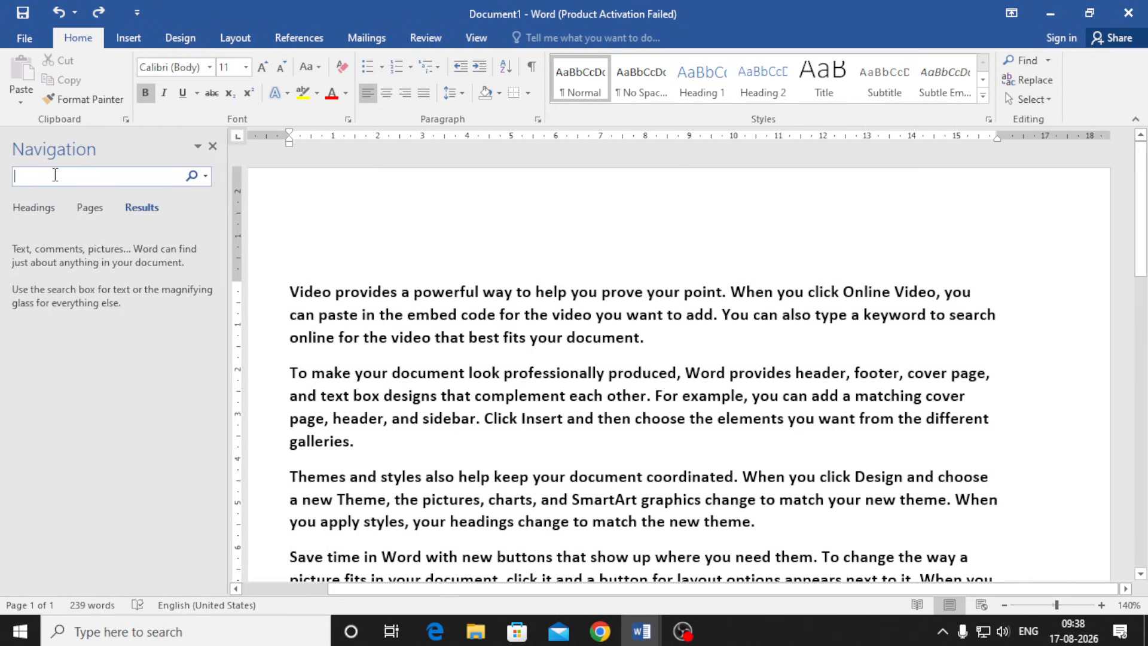
{"action": "type", "text": "th"}
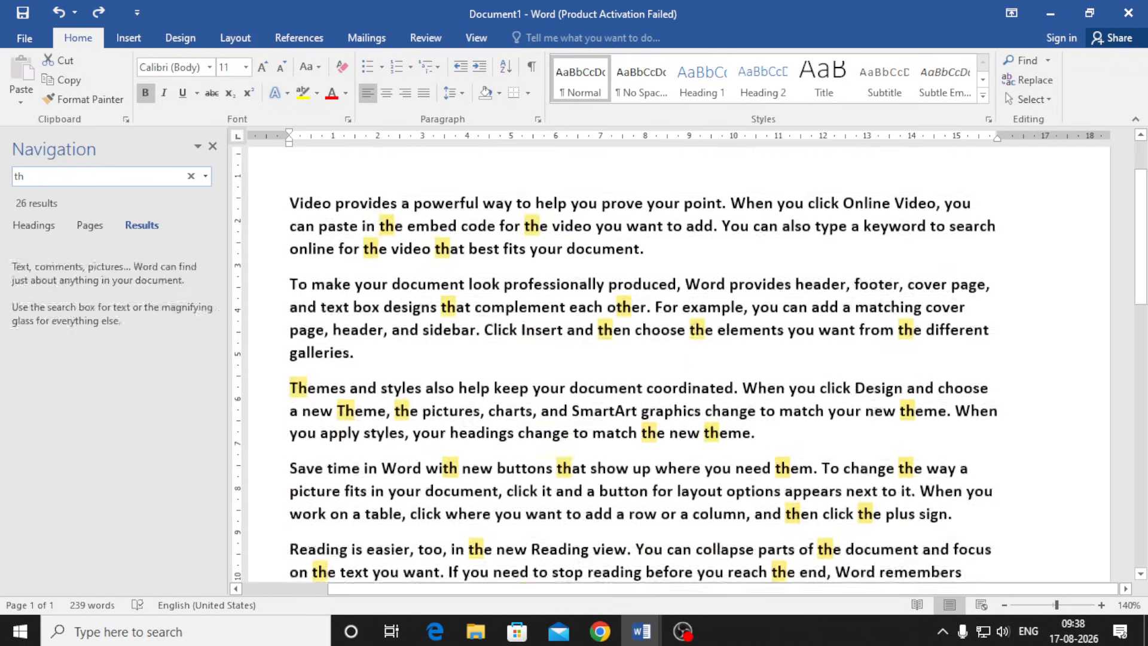
{"action": "type", "text": "at"}
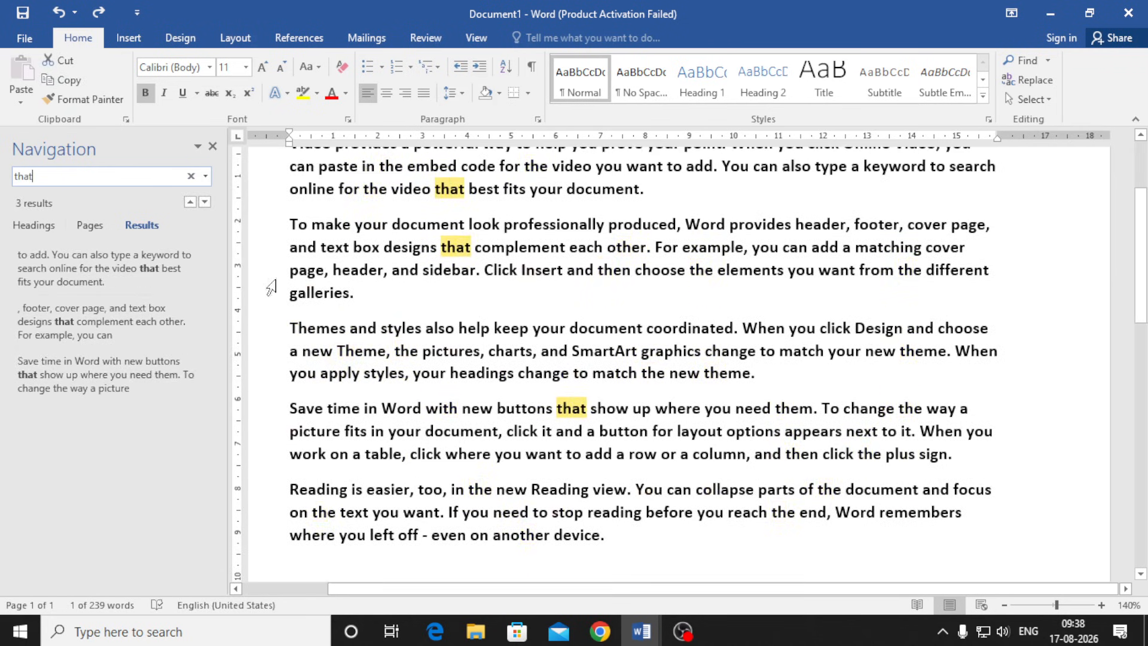
{"action": "scroll", "coordinate": [455, 359], "scroll_direction": "down", "scroll_amount": 3}
{"action": "scroll", "coordinate": [581, 424], "scroll_direction": "up", "scroll_amount": 3}
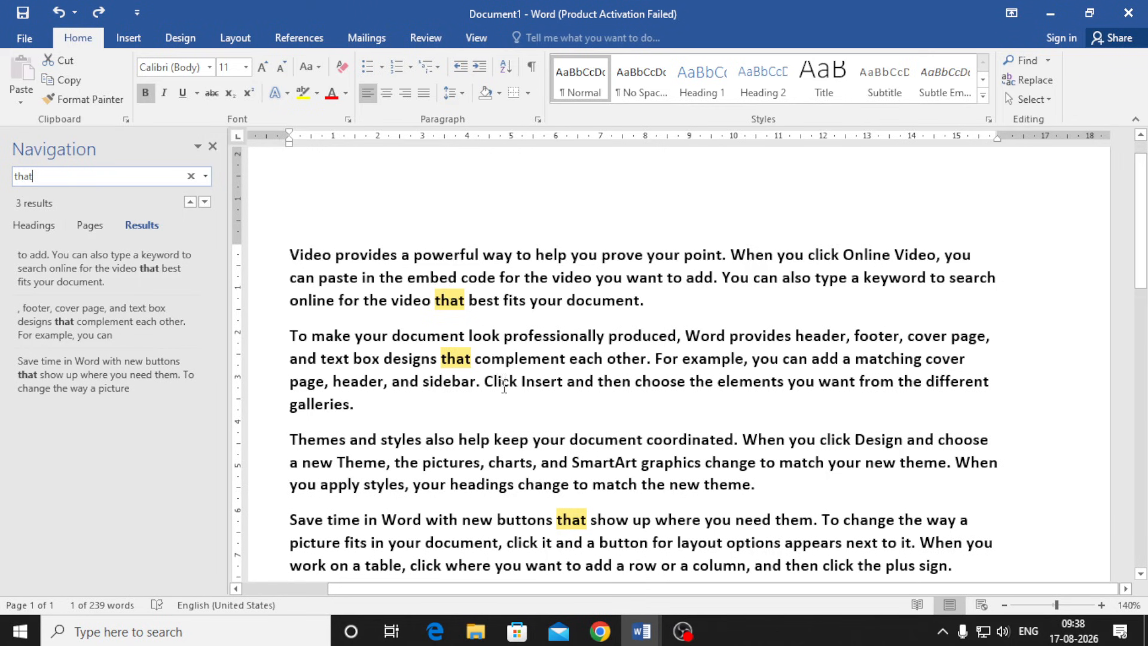
Change the document search term to "the"
{"action": "key", "text": "BackSpace"}
{"action": "key", "text": "BackSpace"}
{"action": "type", "text": "e"}
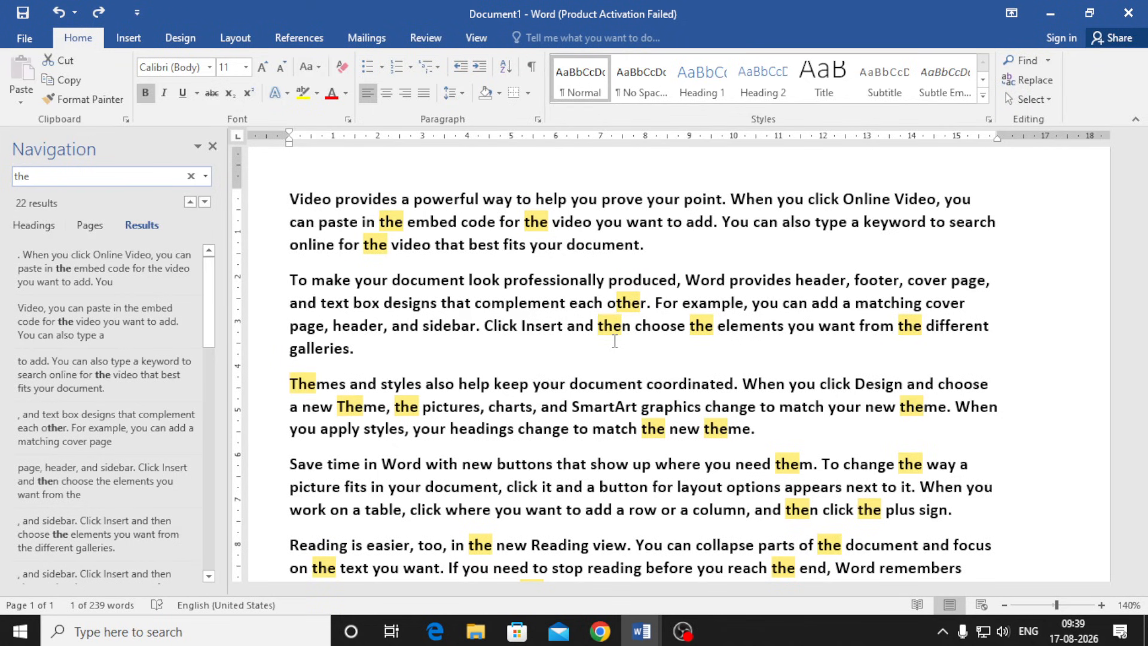
Replace all occurrences of "the" followed by a space with "anant academy", and close Find and Replace
{"action": "left_click", "coordinate": [1024, 80]}
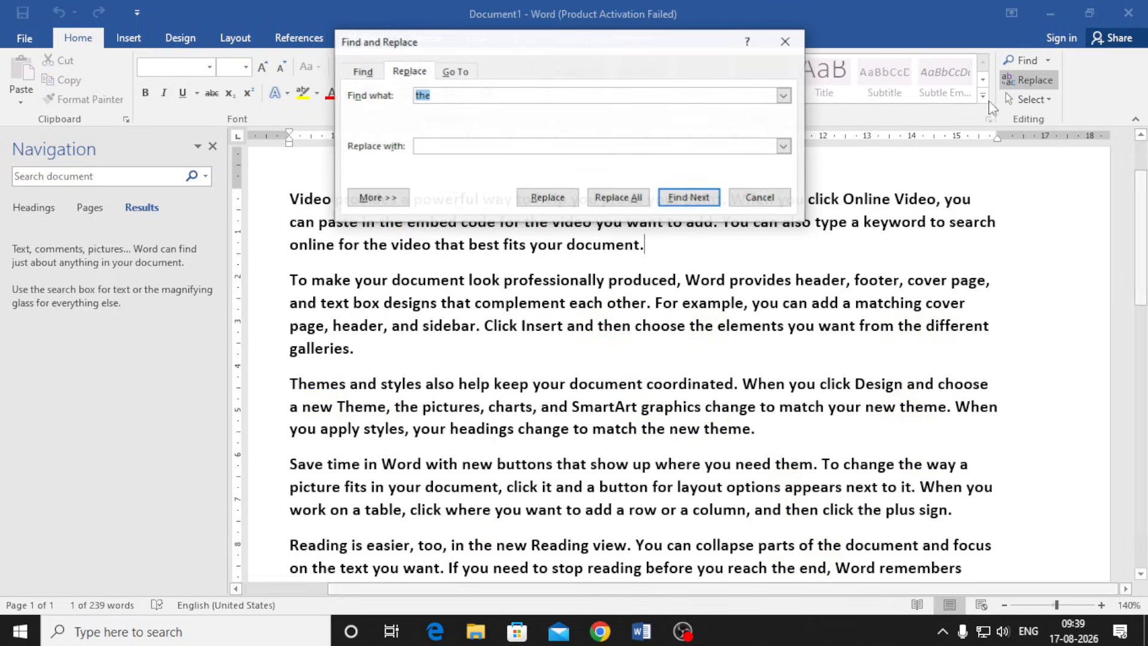
{"action": "left_click", "coordinate": [441, 98]}
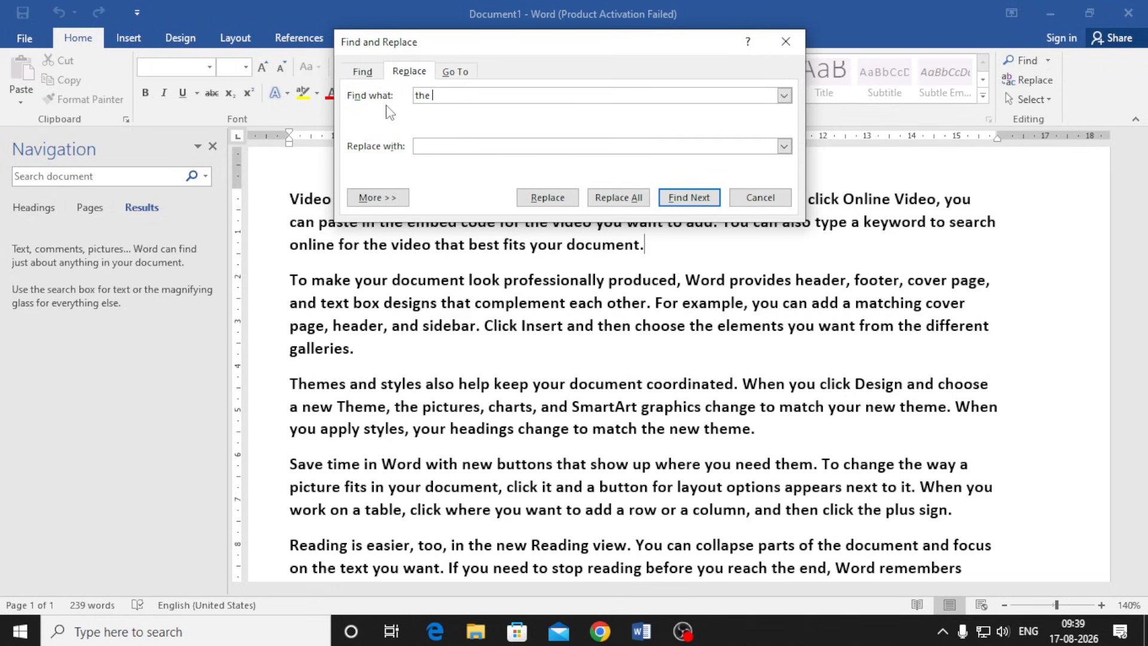
{"action": "left_click", "coordinate": [437, 147]}
{"action": "type", "text": "anant academy"}
{"action": "left_click", "coordinate": [618, 198]}
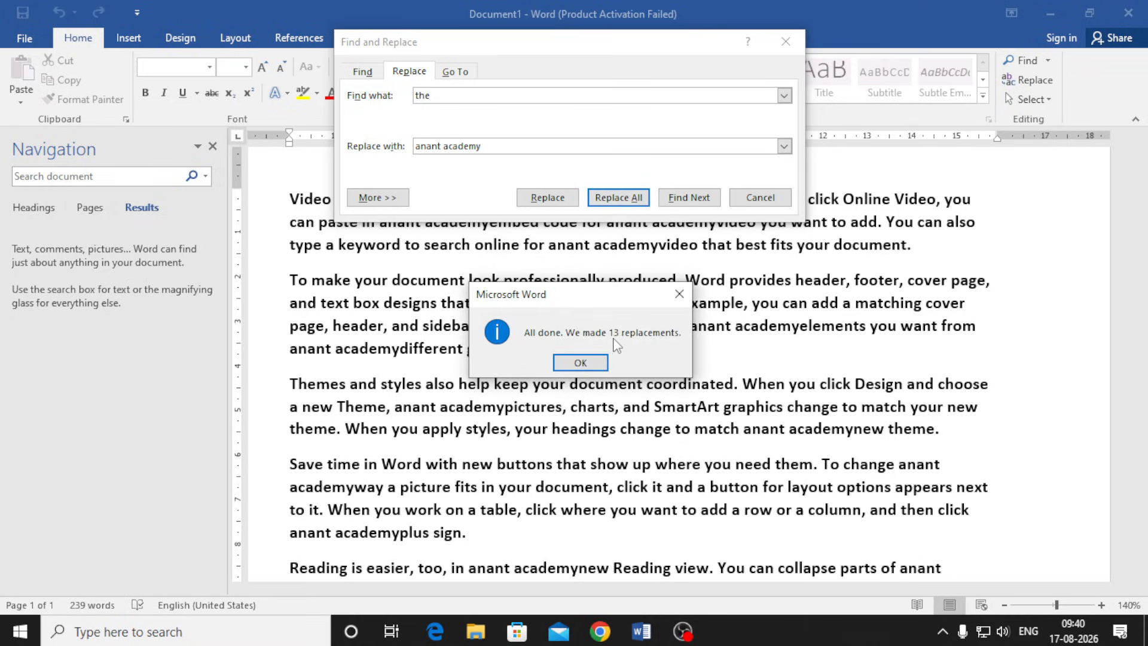
{"action": "left_click", "coordinate": [581, 362]}
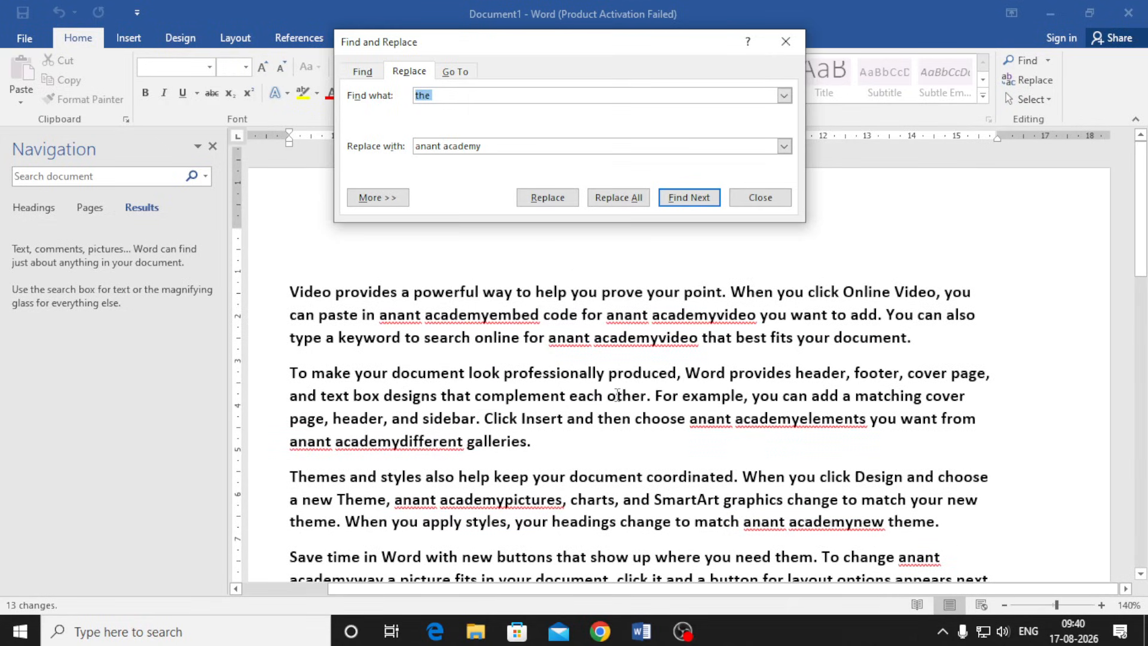
{"action": "key", "text": "Right"}
{"action": "key", "text": "BackSpace"}
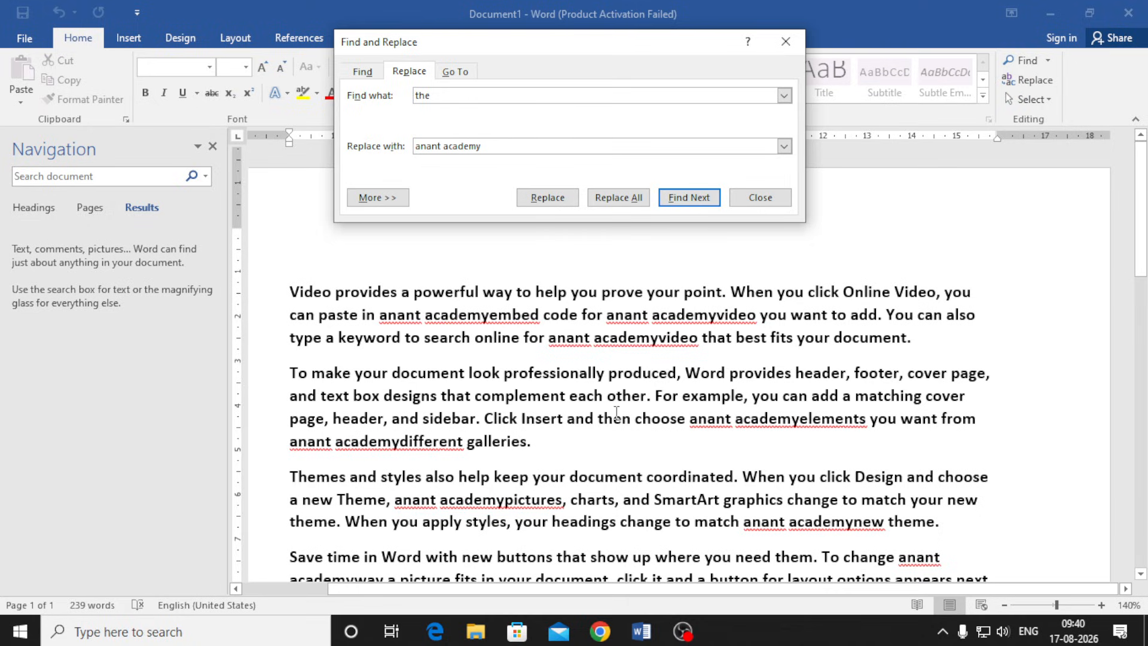
{"action": "left_click", "coordinate": [760, 198]}
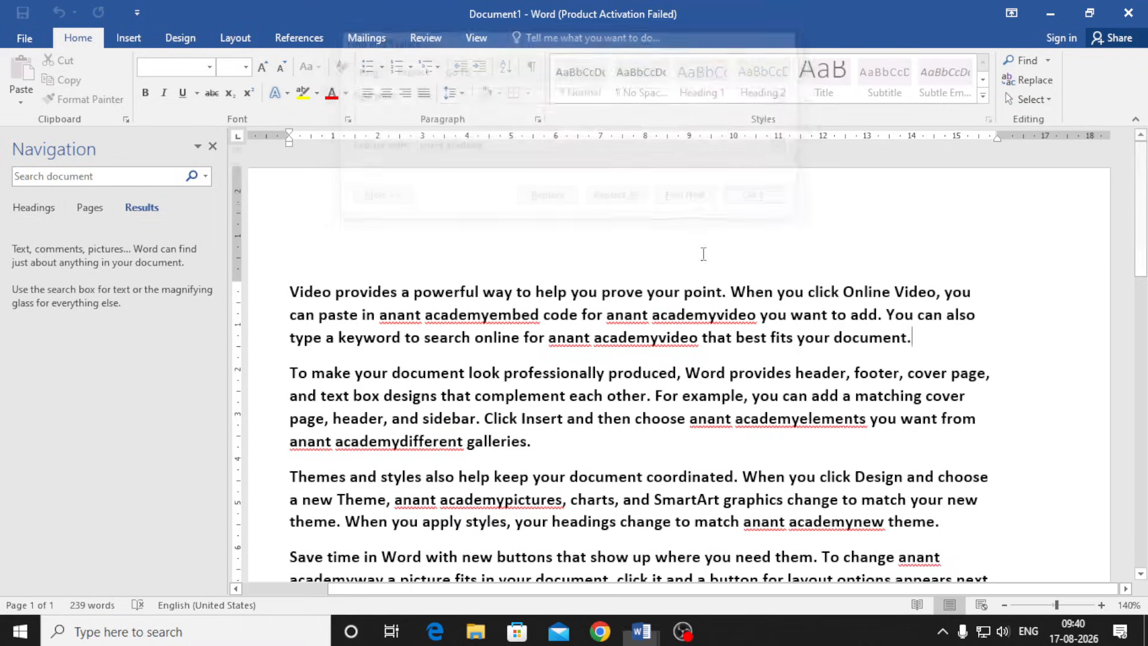
Undo the last replacement of "the" with "anant academy"
{"action": "key", "text": "ctrl+z"}
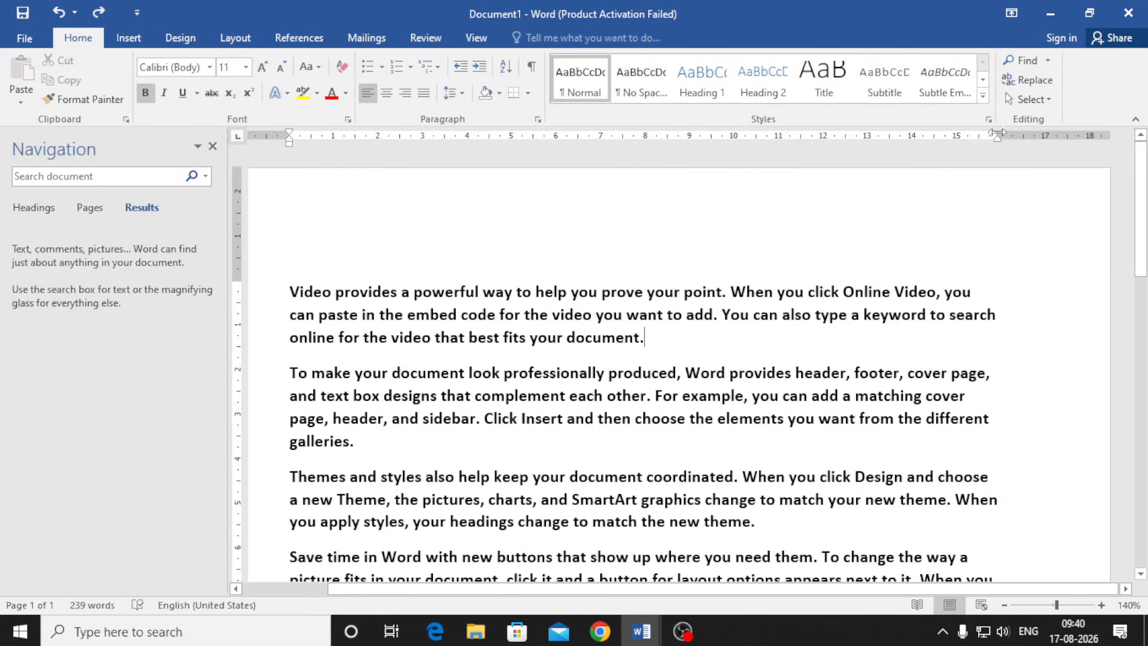
Replace all occurrences of "the" without a trailing space with "anant academy", check the text, and undo the replacement
{"action": "left_click", "coordinate": [1027, 79]}
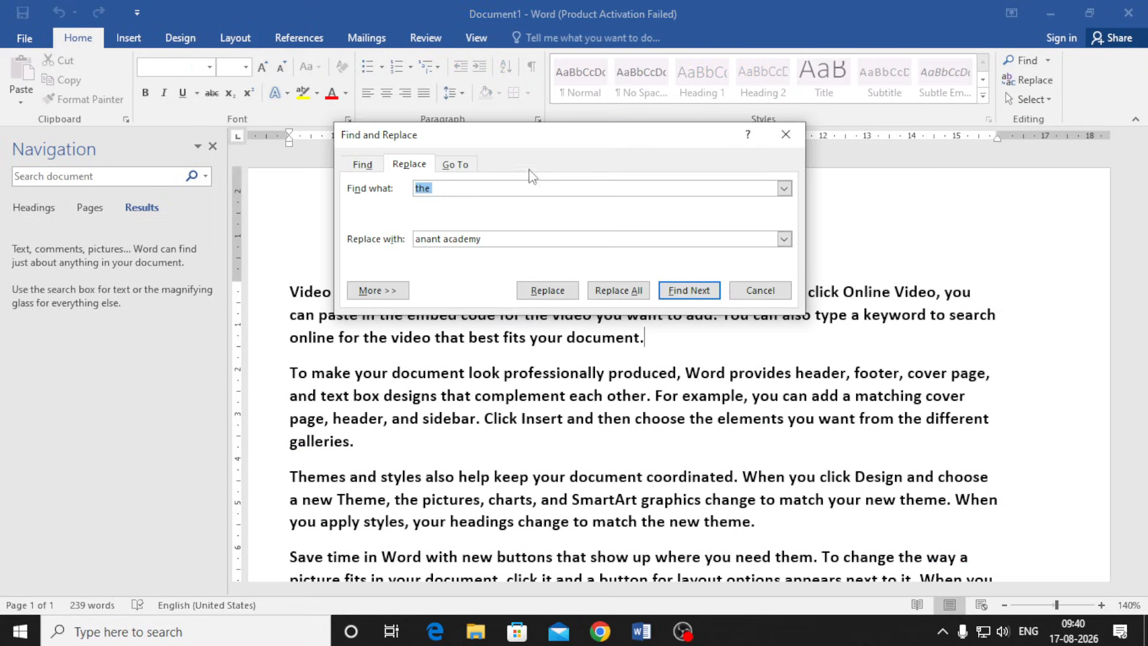
{"action": "left_click", "coordinate": [456, 187]}
{"action": "left_click", "coordinate": [618, 290]}
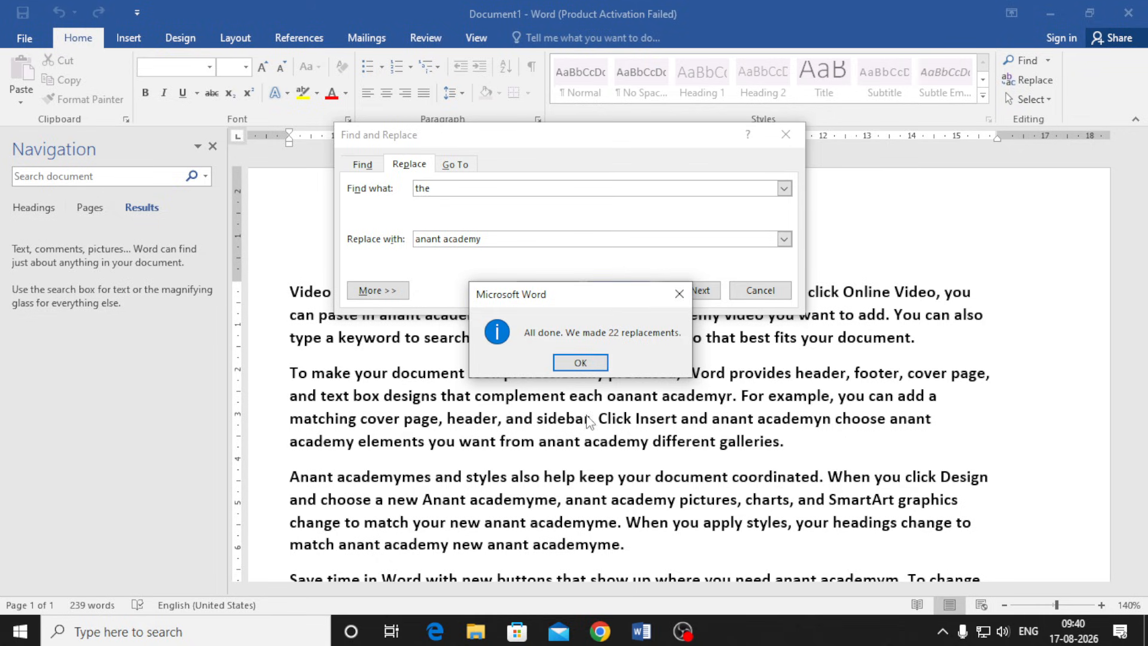
{"action": "left_click", "coordinate": [580, 363]}
{"action": "left_click", "coordinate": [760, 290]}
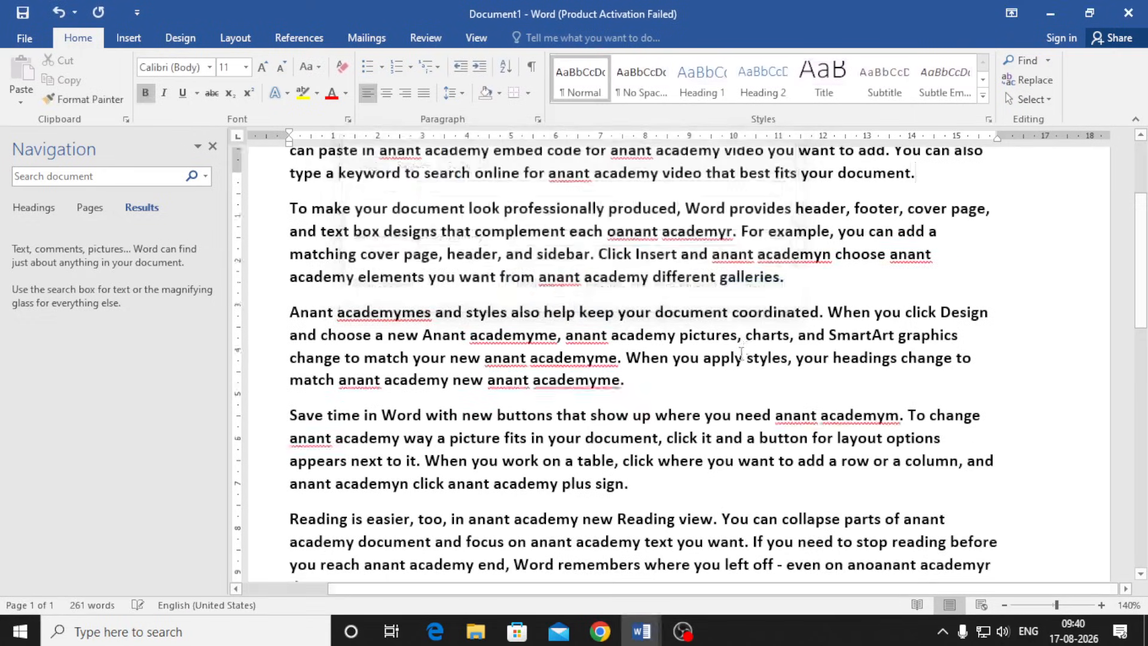
{"action": "scroll", "coordinate": [682, 391], "scroll_direction": "up", "scroll_amount": 3}
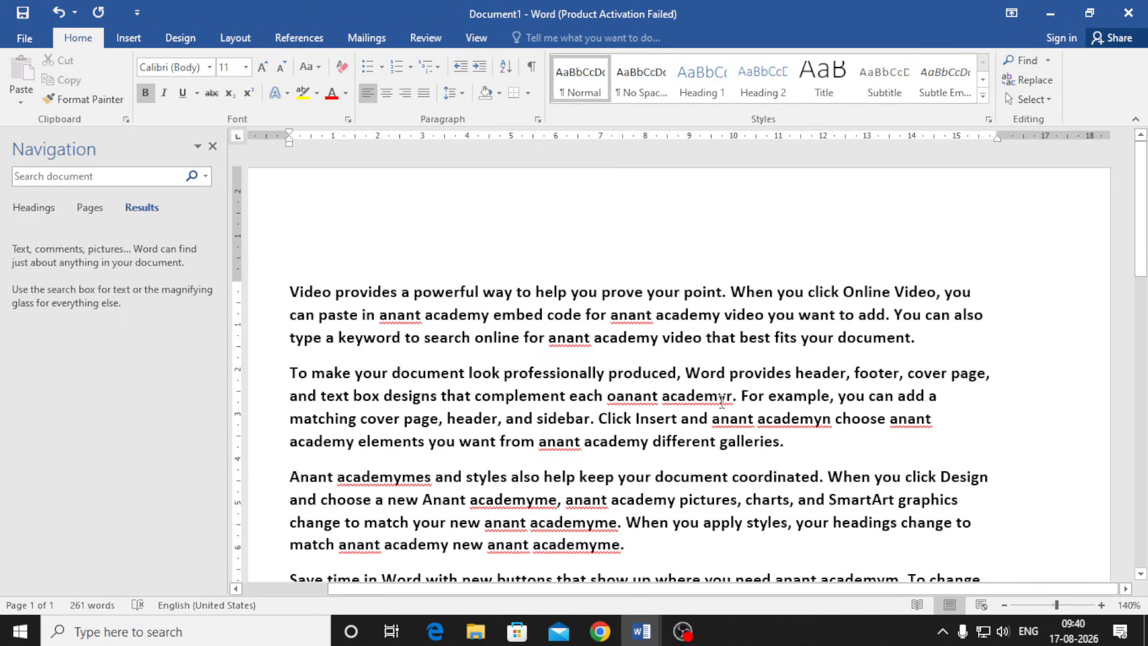
{"action": "key", "text": "ctrl+z"}
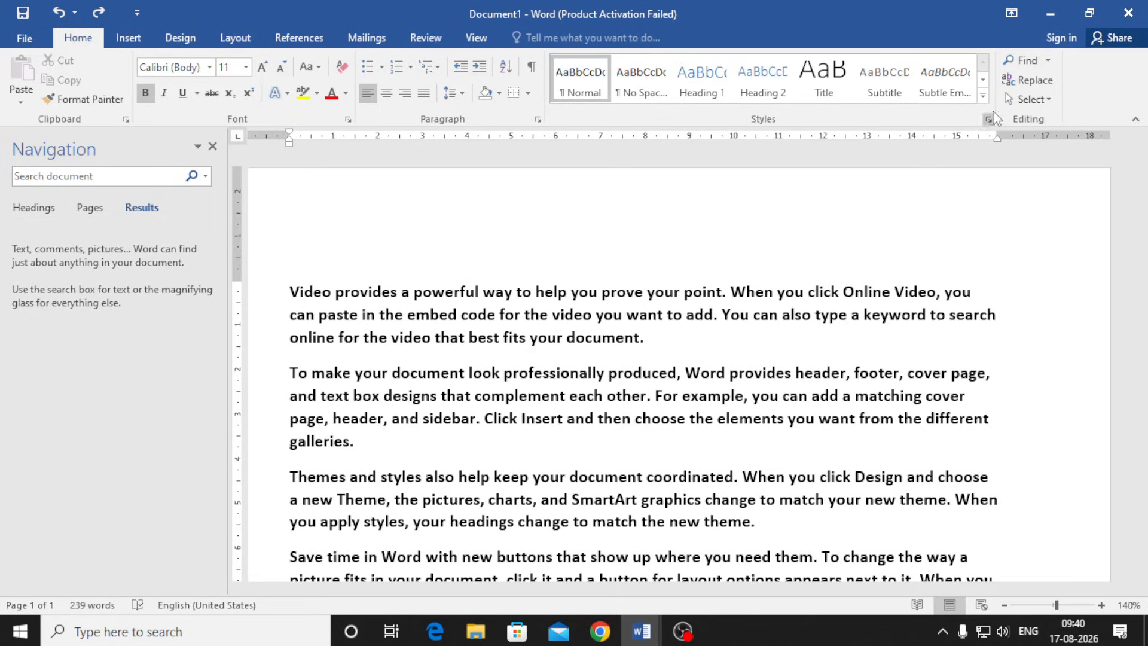
Replace all occurrences of "the" followed by a space with "anant academy", close Find and Replace, and undo the replacement
{"action": "left_click", "coordinate": [1014, 80]}
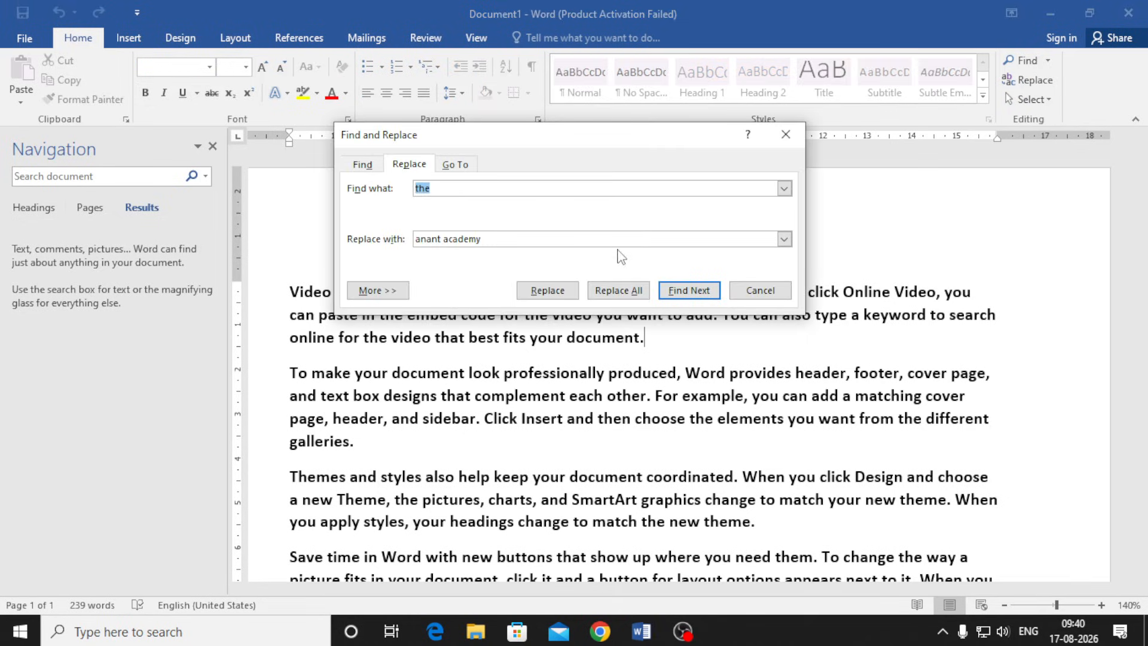
{"action": "left_click", "coordinate": [493, 187]}
{"action": "left_click", "coordinate": [619, 290]}
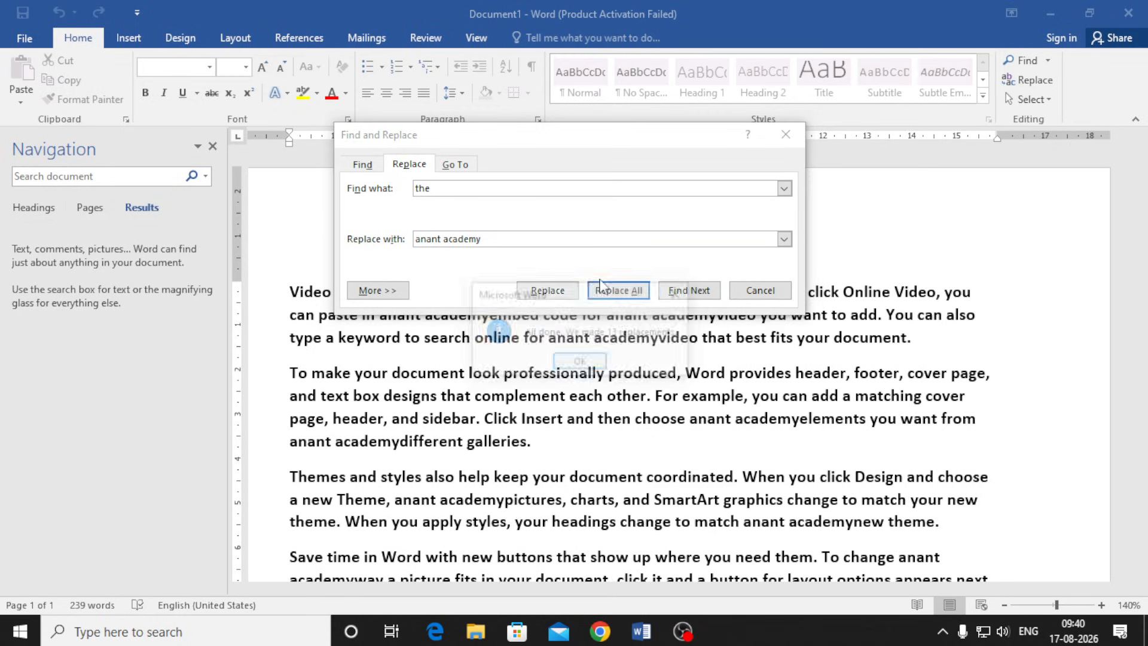
{"action": "left_click", "coordinate": [562, 362]}
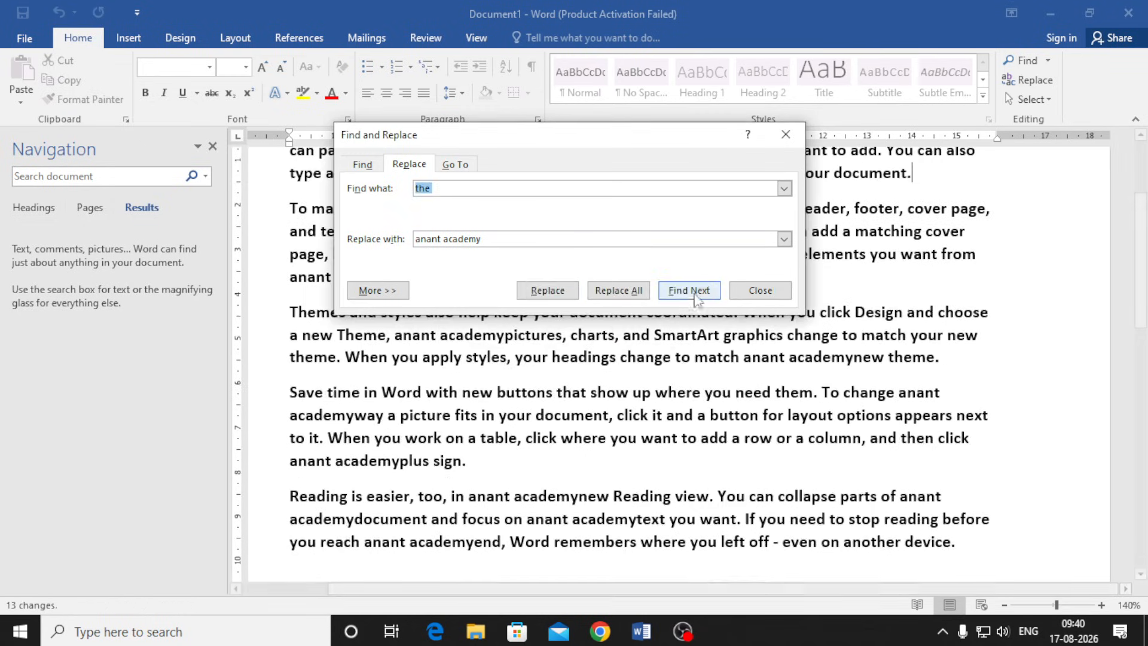
{"action": "left_click", "coordinate": [761, 291]}
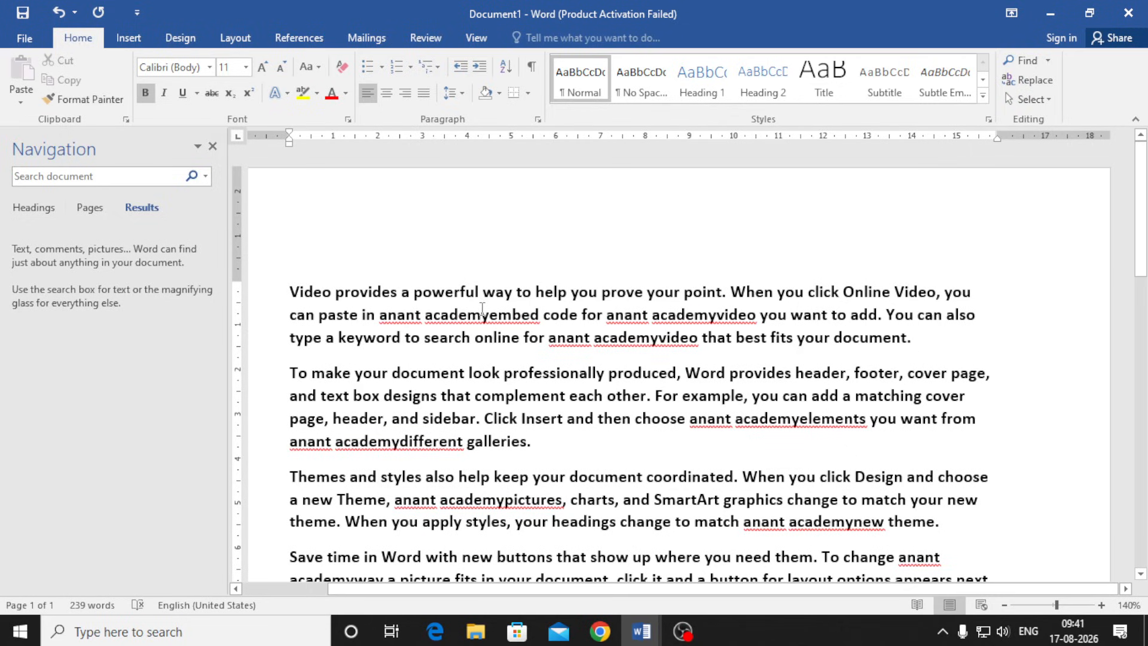
{"action": "key", "text": "ctrl+z"}
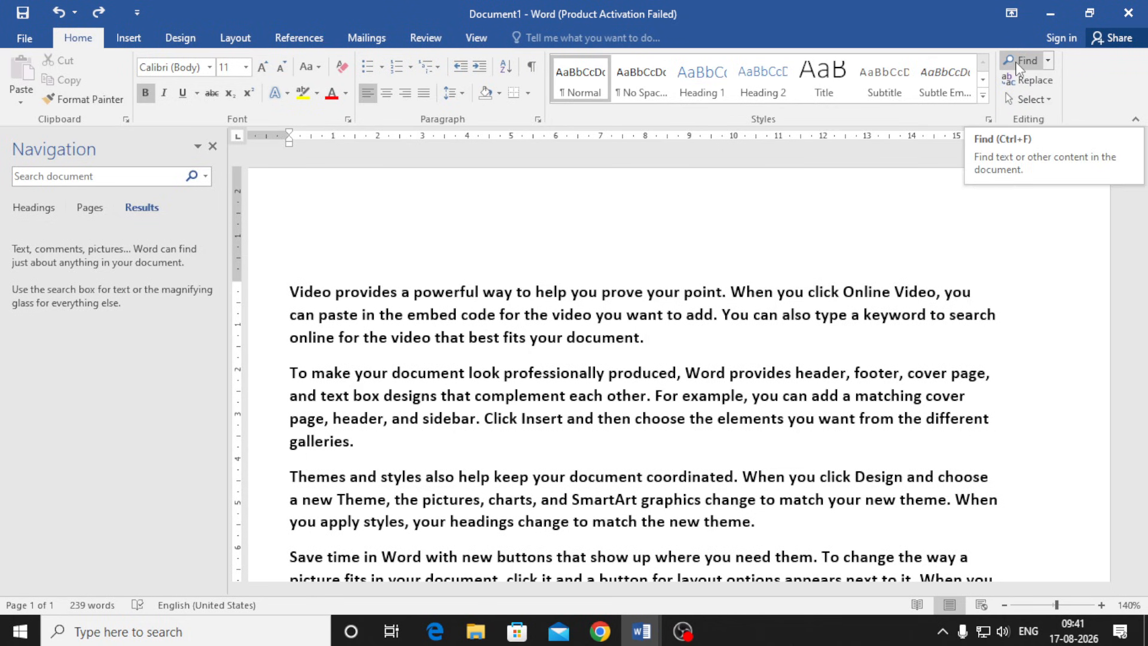
Select all the text in the document, and clear the selection
{"action": "left_click", "coordinate": [1030, 99]}
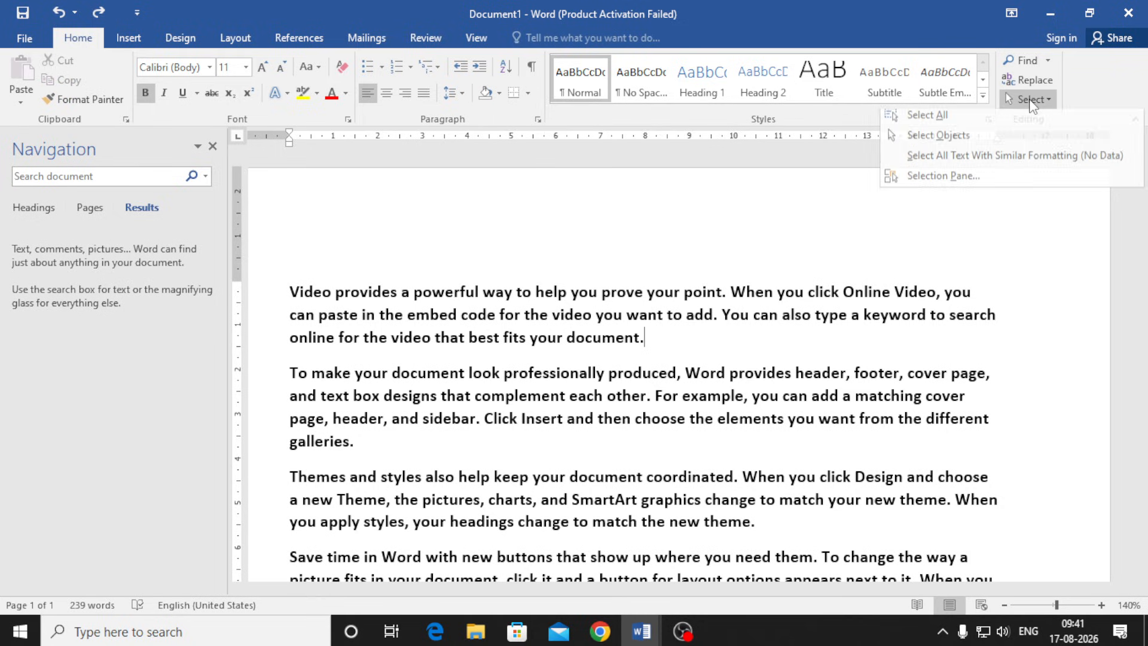
{"action": "left_click", "coordinate": [928, 120]}
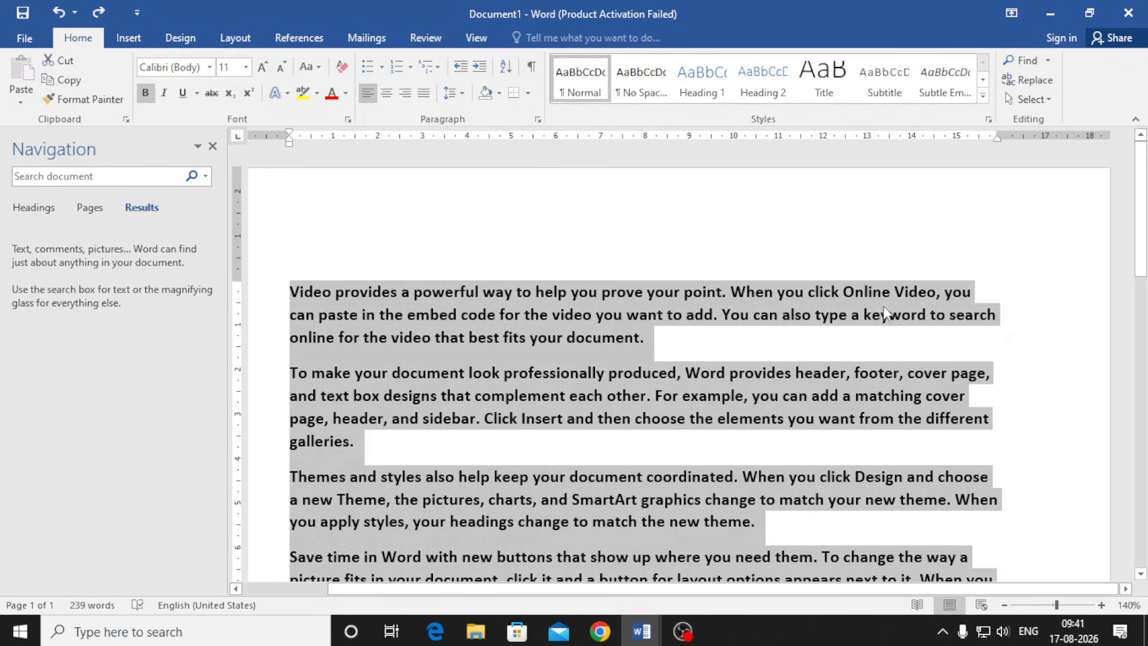
{"action": "left_click", "coordinate": [962, 292]}
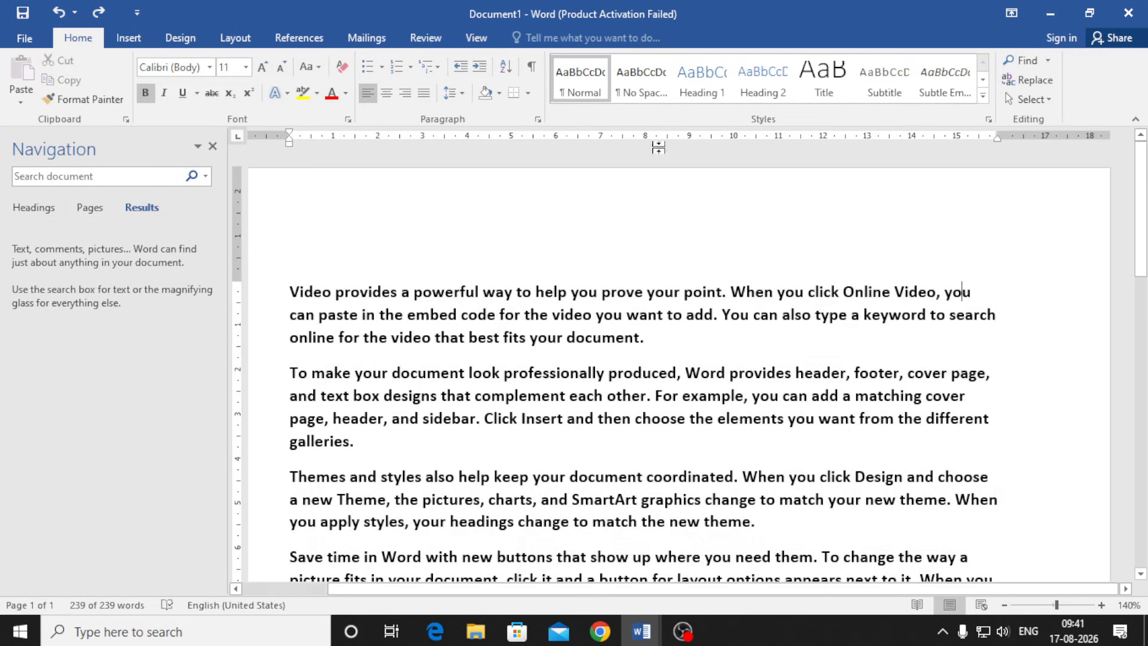
Insert the built-in Whisp cover page, and close the Navigation pane
{"action": "left_click", "coordinate": [137, 40]}
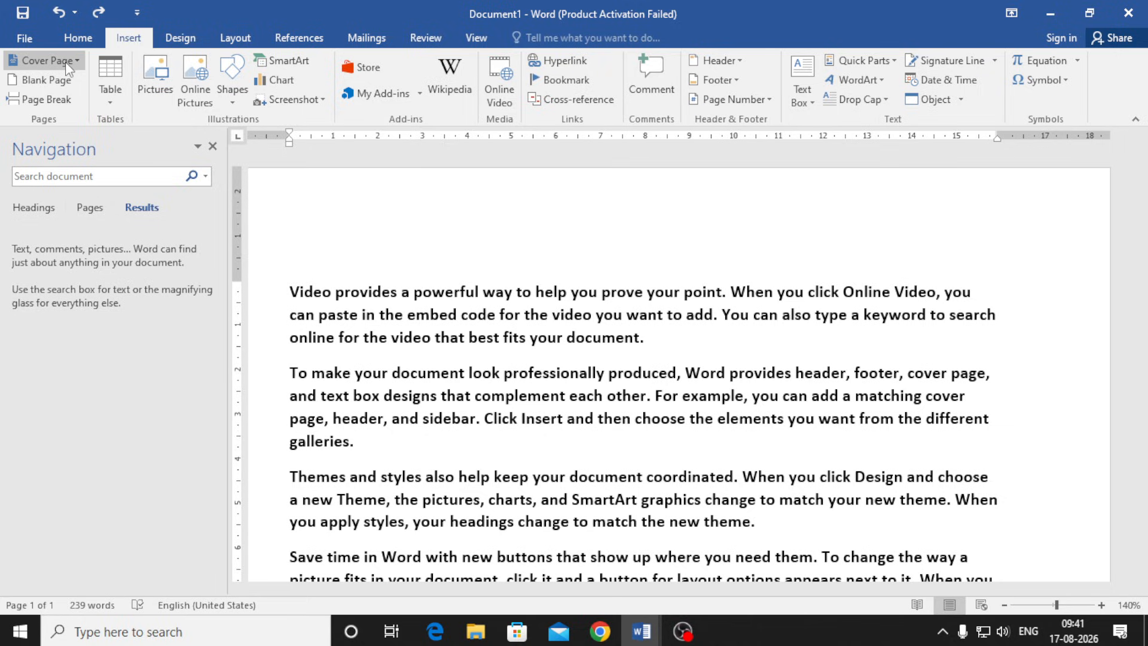
{"action": "left_click", "coordinate": [80, 62]}
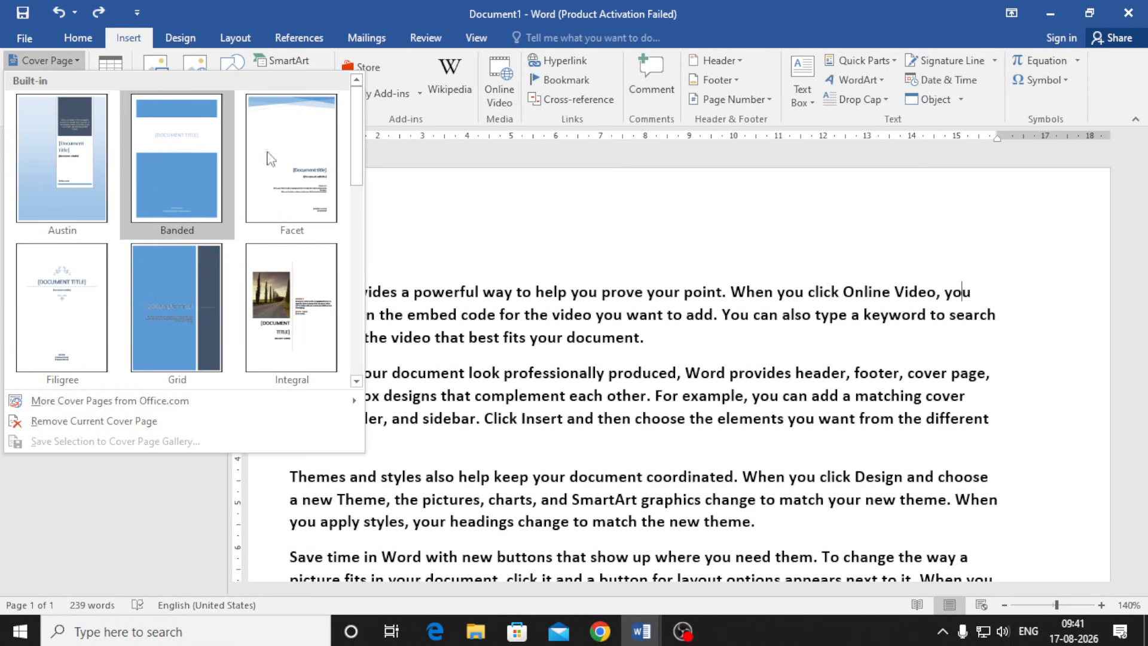
{"action": "left_click_drag", "start_coordinate": [358, 152], "coordinate": [387, 353]}
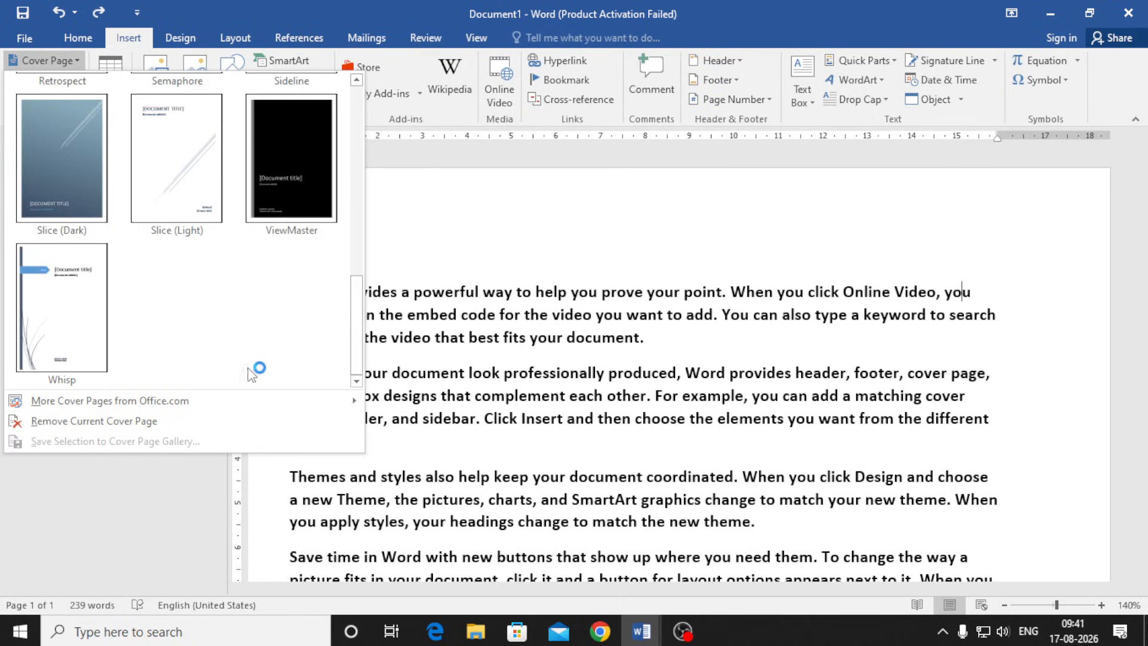
{"action": "left_click", "coordinate": [86, 343]}
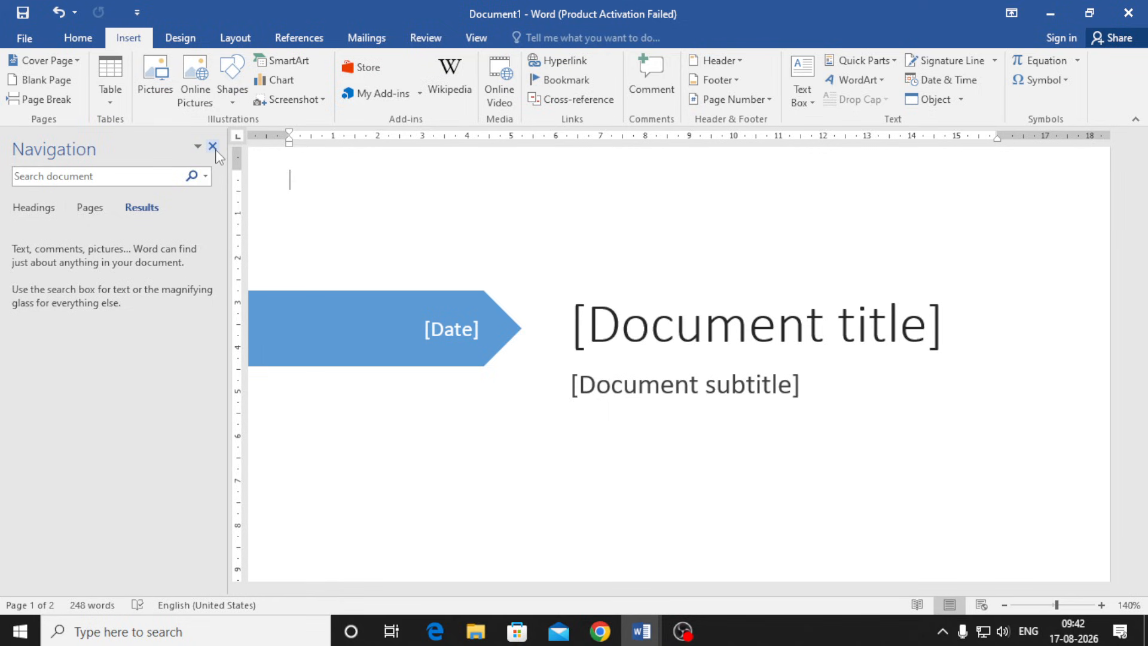
{"action": "left_click", "coordinate": [212, 146]}
{"action": "scroll", "coordinate": [453, 347], "scroll_direction": "down", "scroll_amount": 4, "text": "ctrl"}
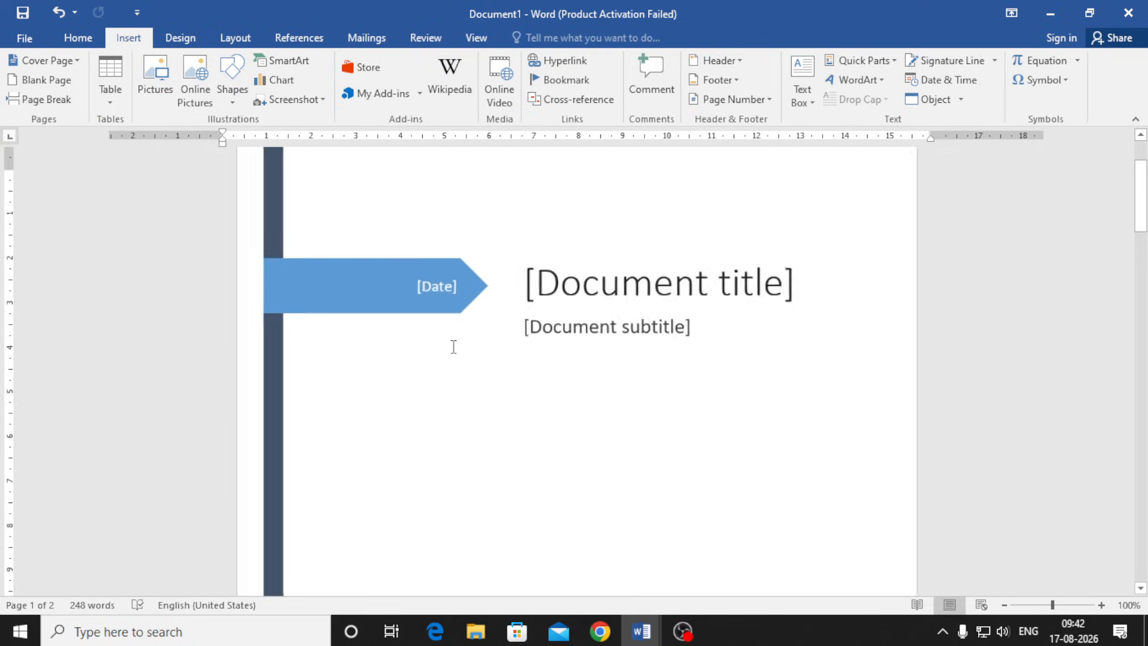
{"action": "scroll", "coordinate": [453, 347], "scroll_direction": "down", "scroll_amount": 3, "text": "ctrl"}
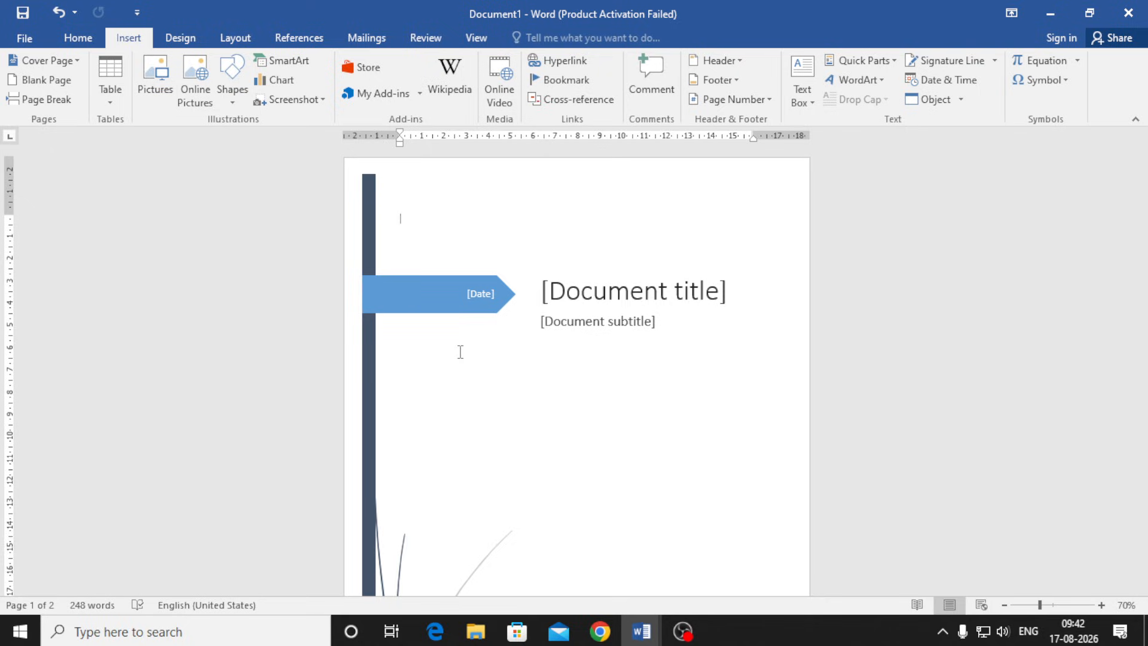
Fill in the cover page's document title as "Anant Computer Academy"
{"action": "left_click", "coordinate": [376, 295]}
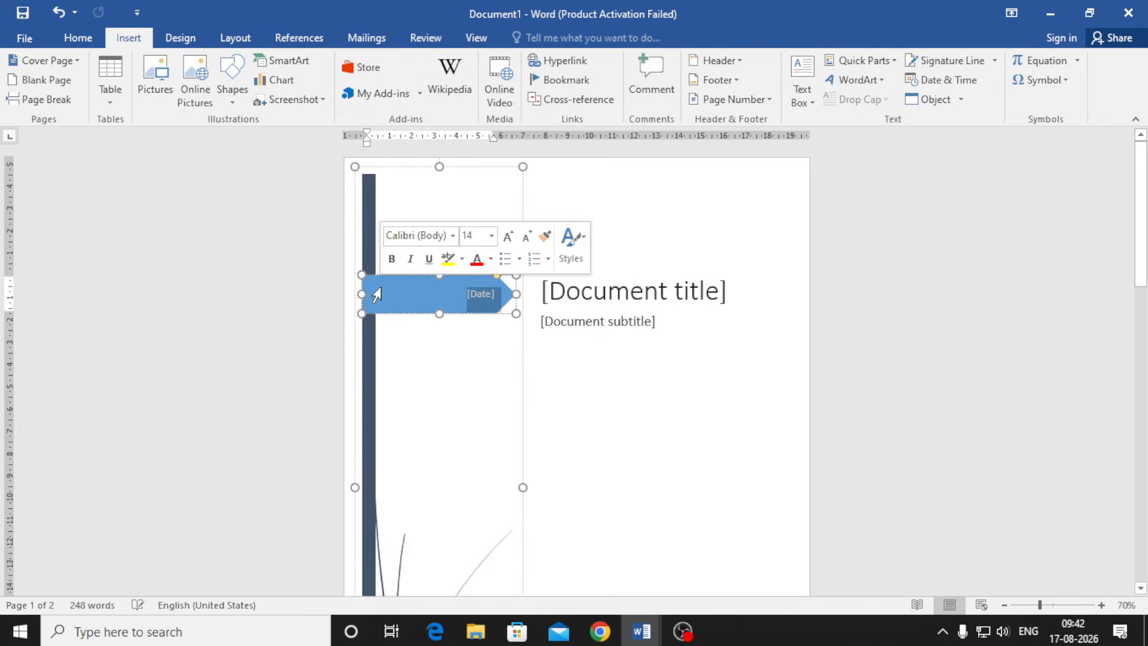
{"action": "left_click", "coordinate": [624, 296]}
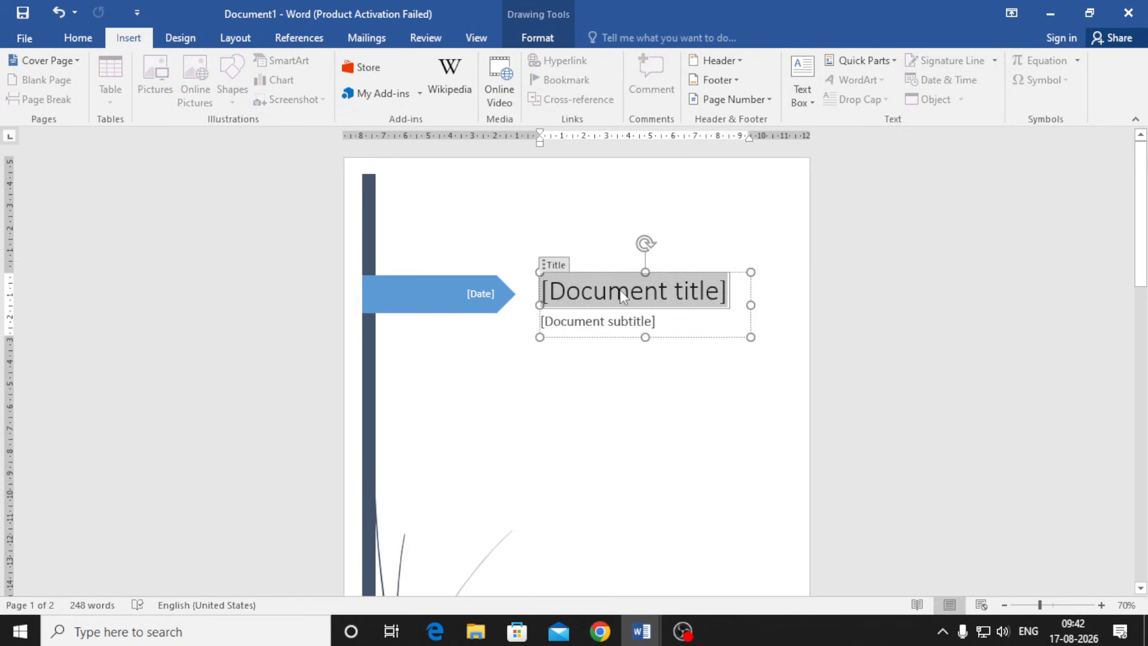
{"action": "type", "text": "Anant "}
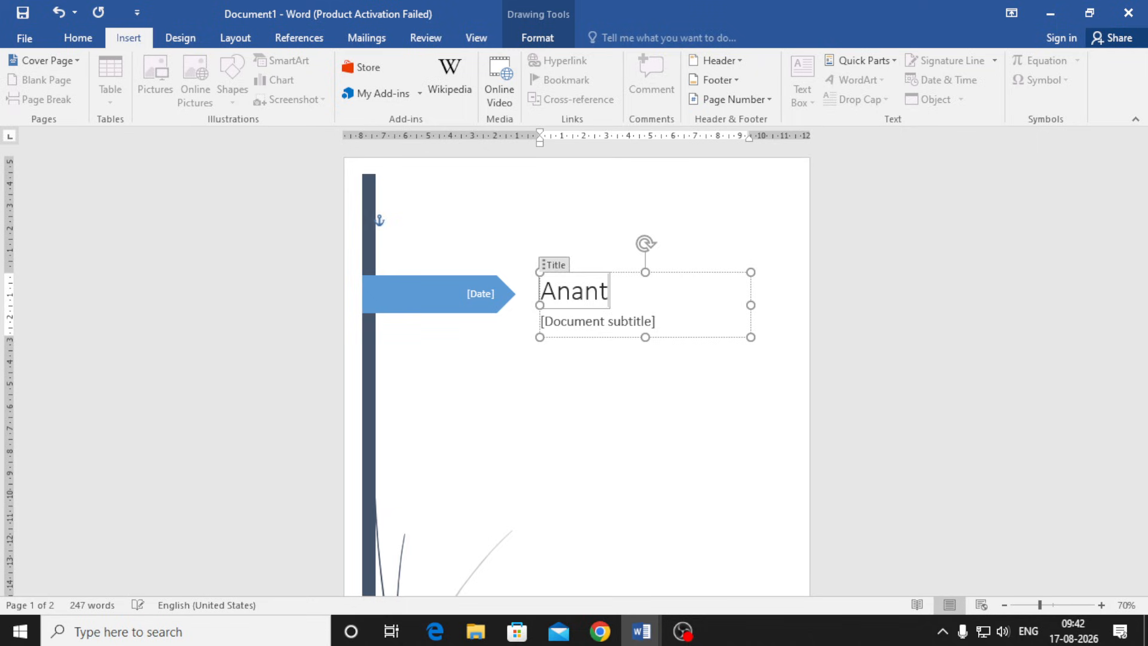
{"action": "type", "text": "Co,mput"}
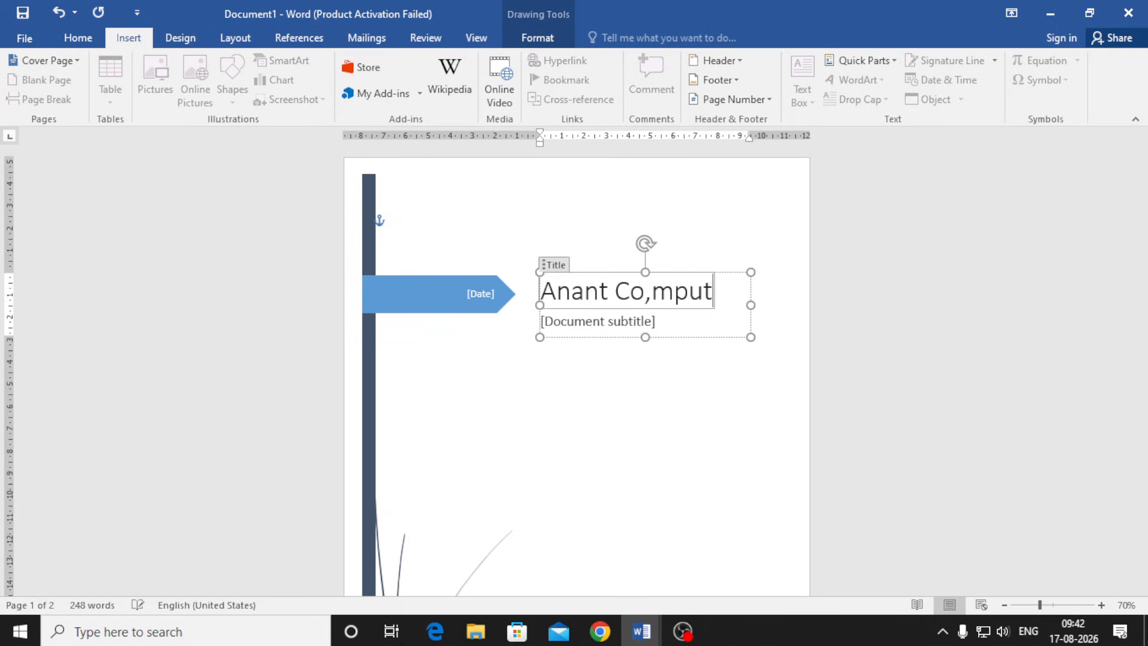
{"action": "key", "text": "BackSpace"}
{"action": "key", "text": "BackSpace"}
{"action": "key", "text": "BackSpace"}
{"action": "key", "text": "BackSpace"}
{"action": "key", "text": "BackSpace"}
{"action": "type", "text": "m"}
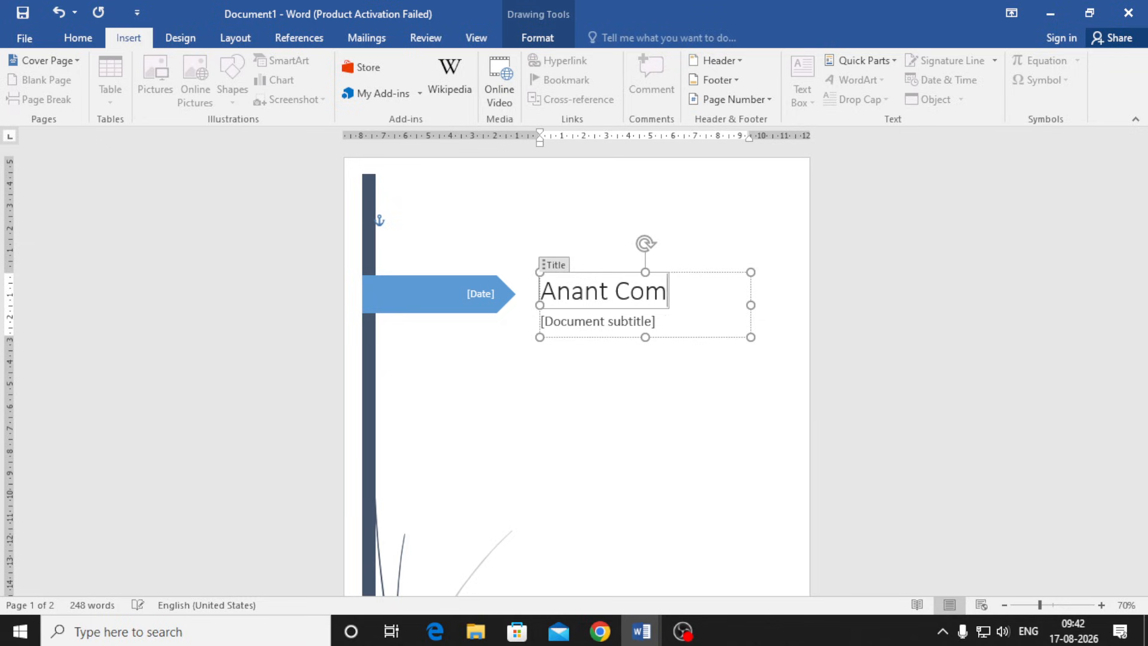
{"action": "type", "text": "puter"}
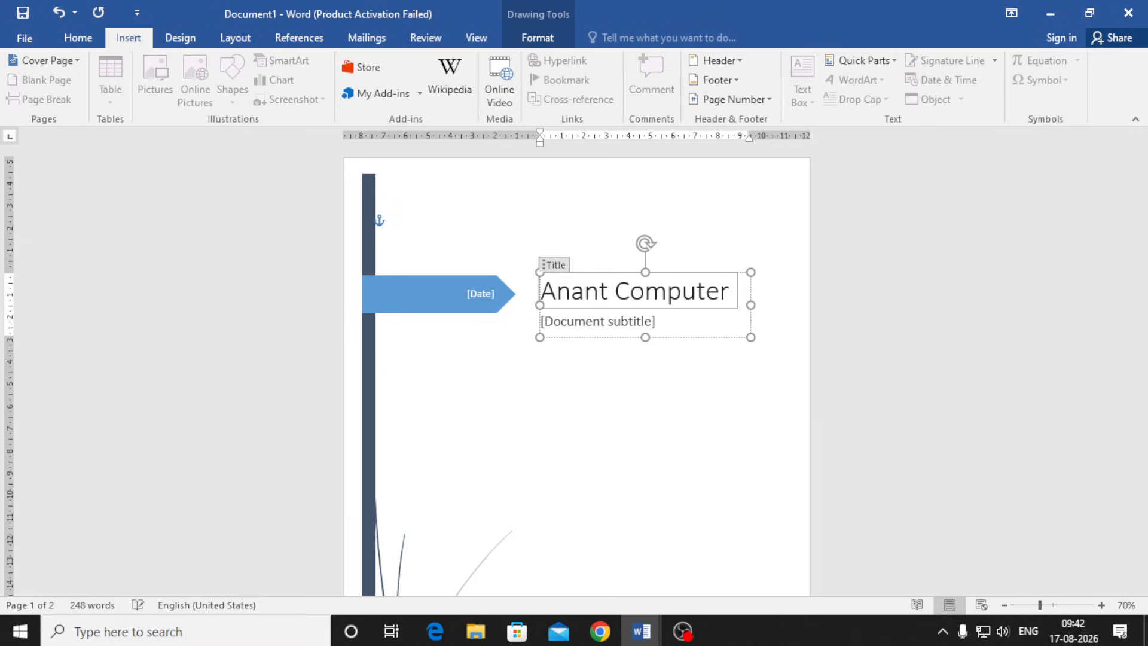
{"action": "key", "text": "Return"}
{"action": "type", "text": "A"}
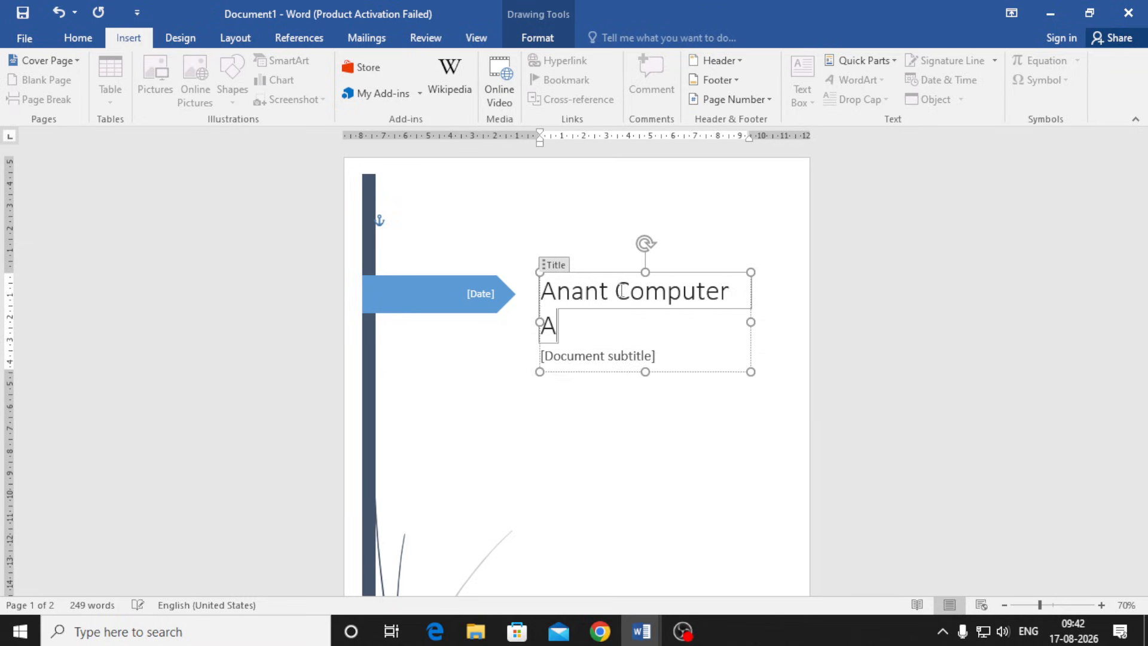
{"action": "type", "text": "cademy"}
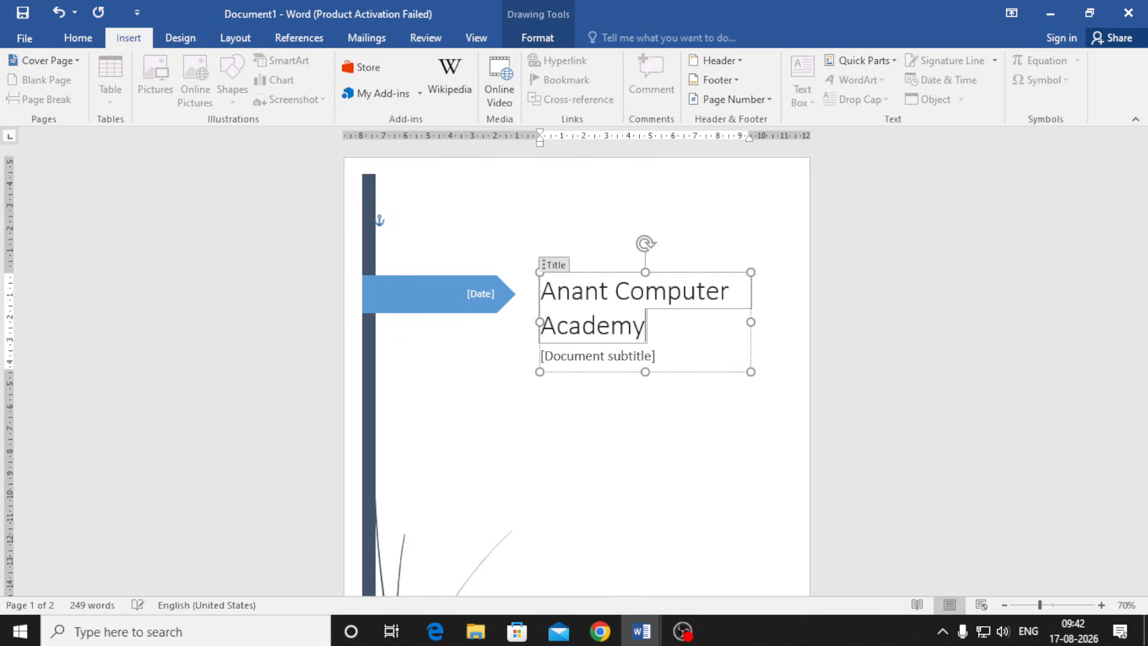
Review the cover page and the text page after it, and switch the cover page to the Banded design
{"action": "left_click", "coordinate": [625, 365]}
{"action": "scroll", "coordinate": [628, 389], "scroll_direction": "down", "scroll_amount": 5}
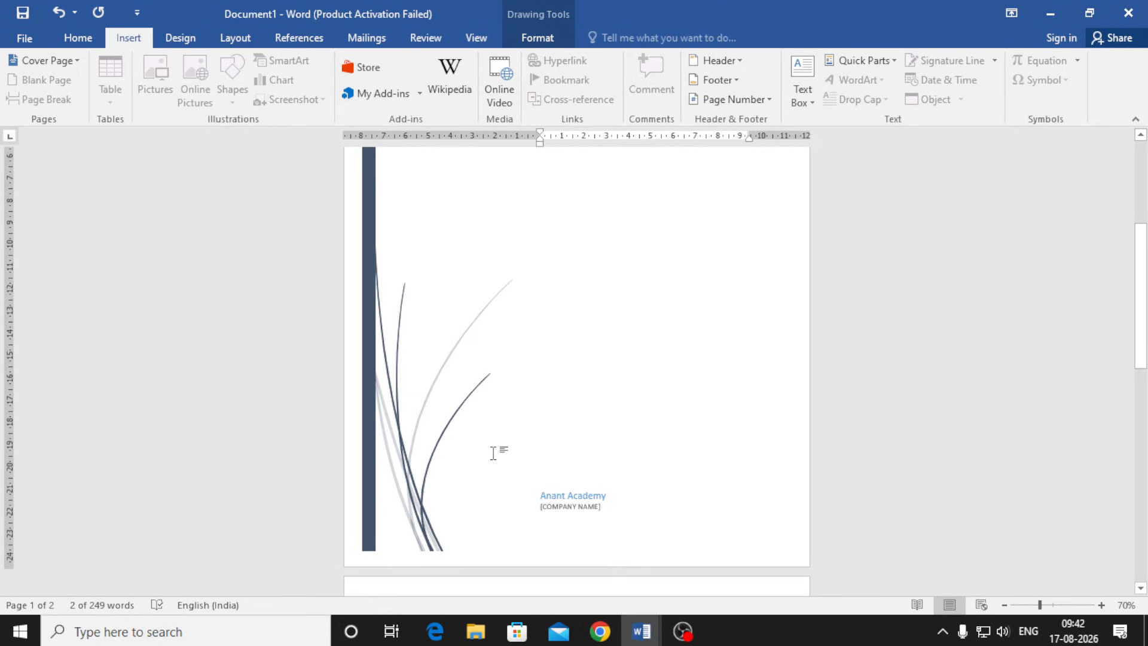
{"action": "scroll", "coordinate": [574, 473], "scroll_direction": "down", "scroll_amount": 3, "text": "ctrl"}
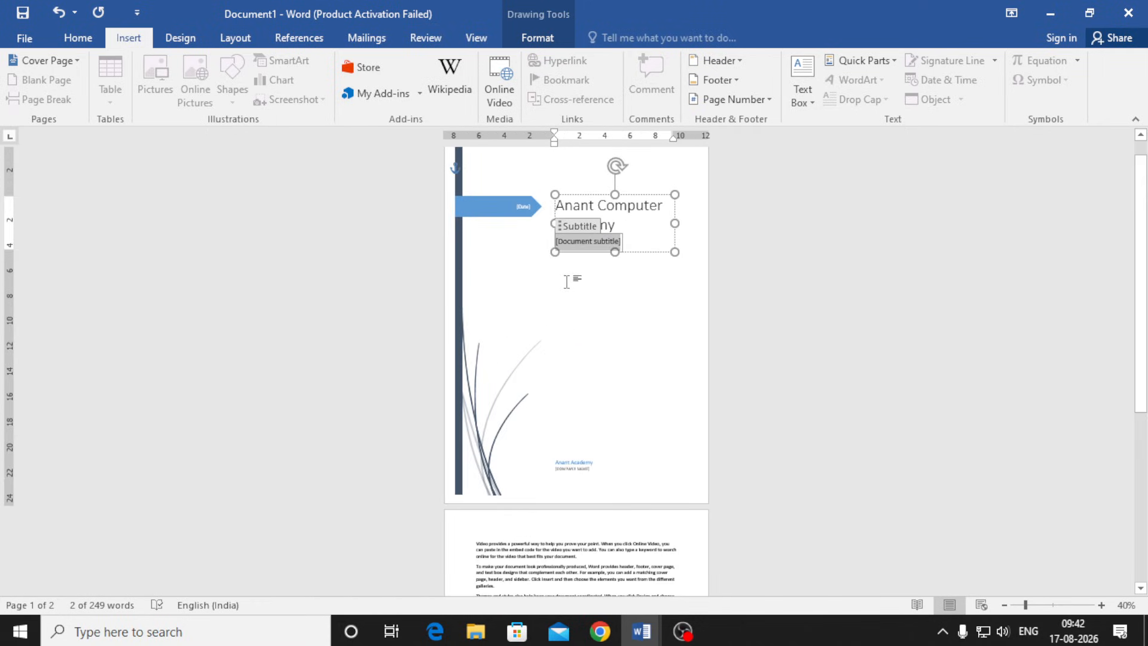
{"action": "scroll", "coordinate": [573, 359], "scroll_direction": "down", "scroll_amount": 4}
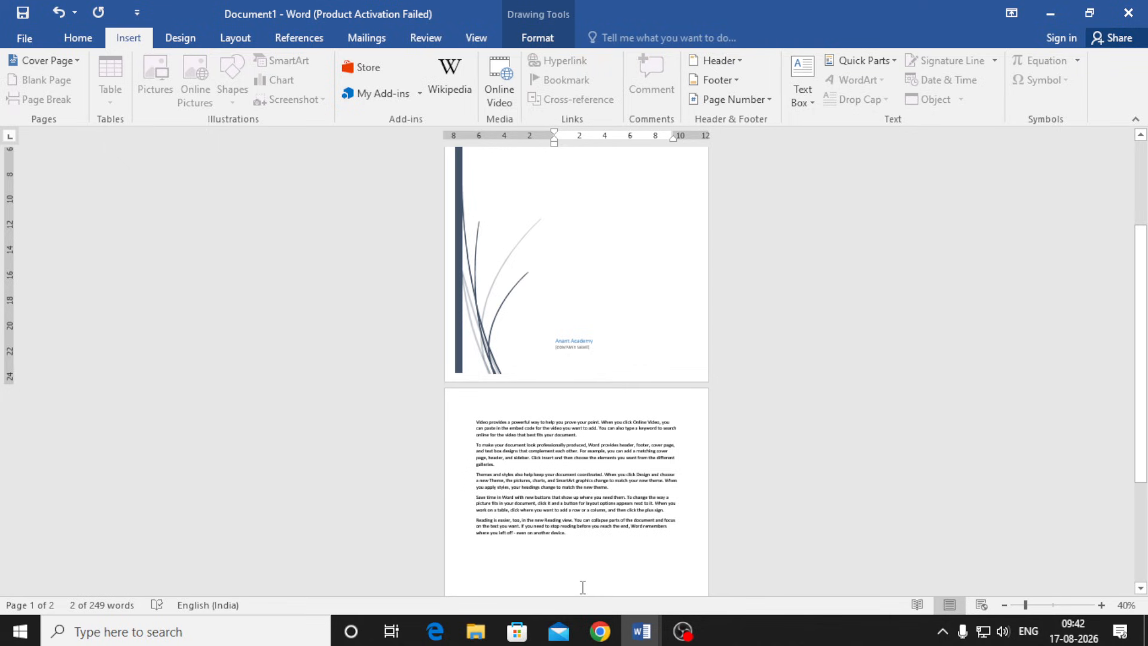
{"action": "scroll", "coordinate": [583, 538], "scroll_direction": "up", "scroll_amount": 5}
{"action": "left_click", "coordinate": [669, 451]}
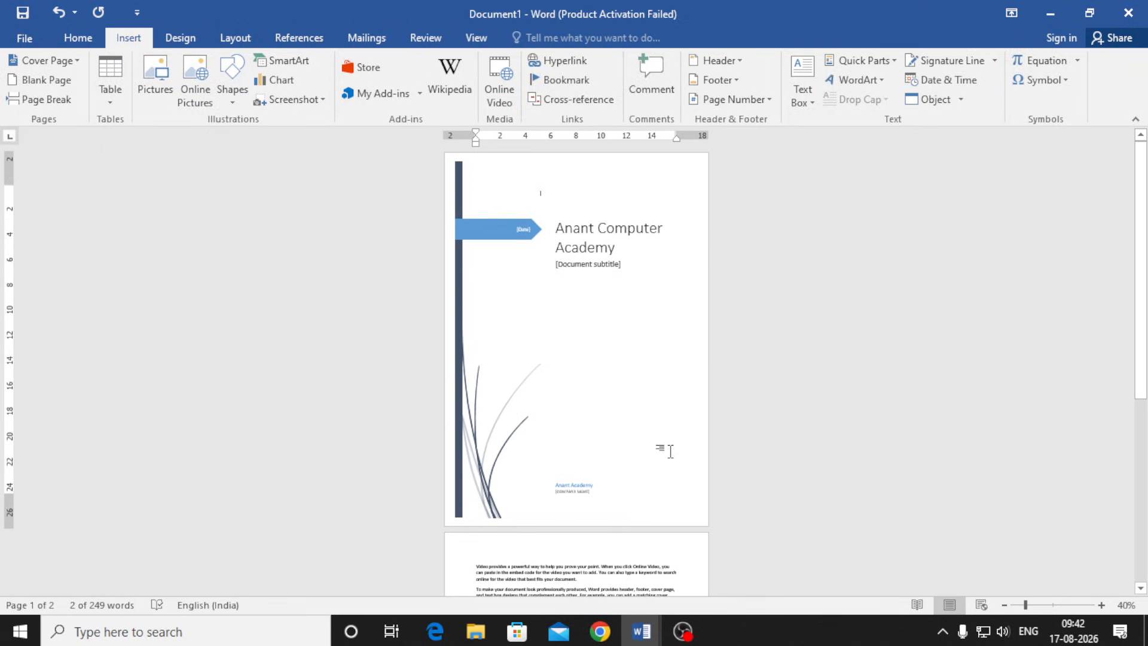
{"action": "left_click", "coordinate": [46, 67]}
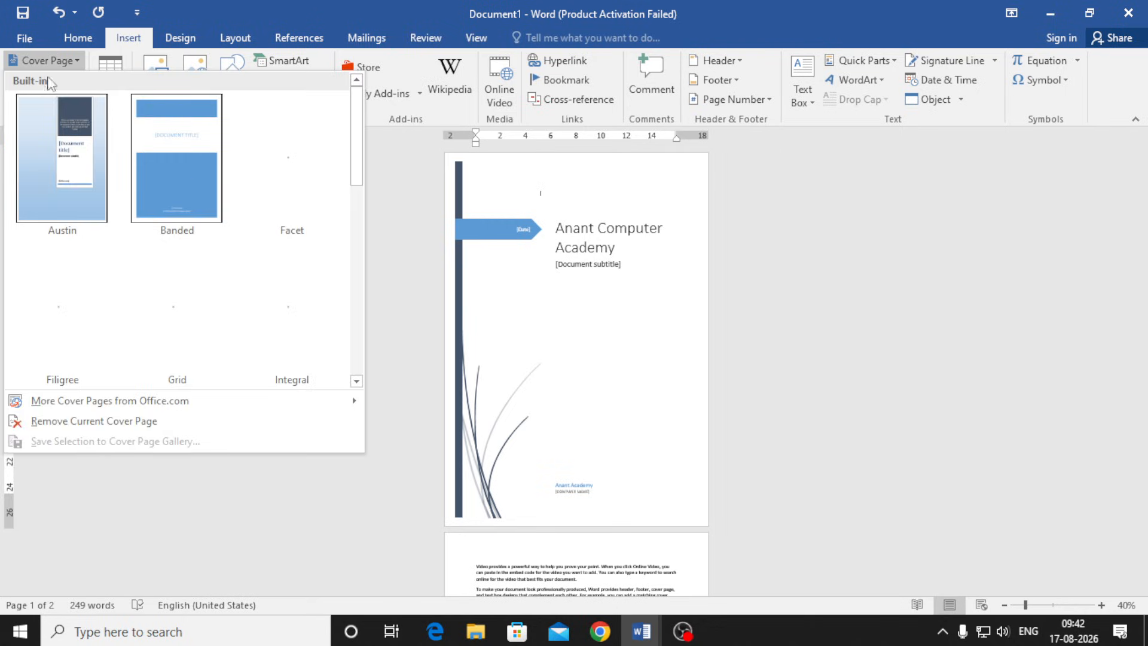
{"action": "left_click", "coordinate": [181, 171]}
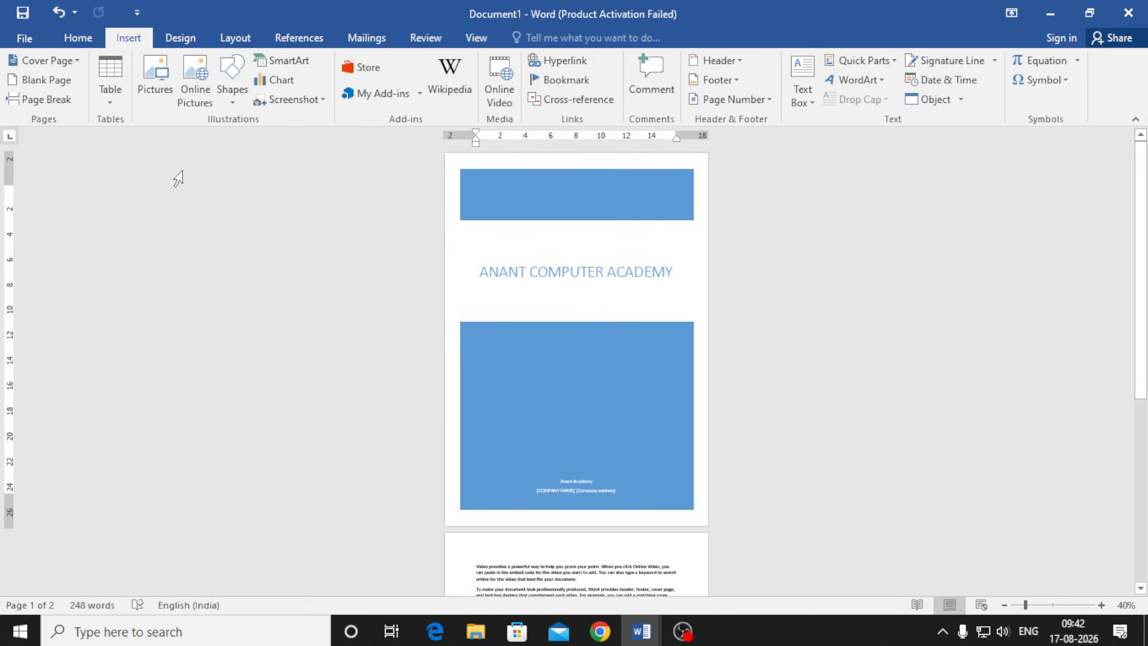
Switch the cover page to the Facet design, and undo all the cover page changes back to the plain text page
{"action": "left_click", "coordinate": [43, 60]}
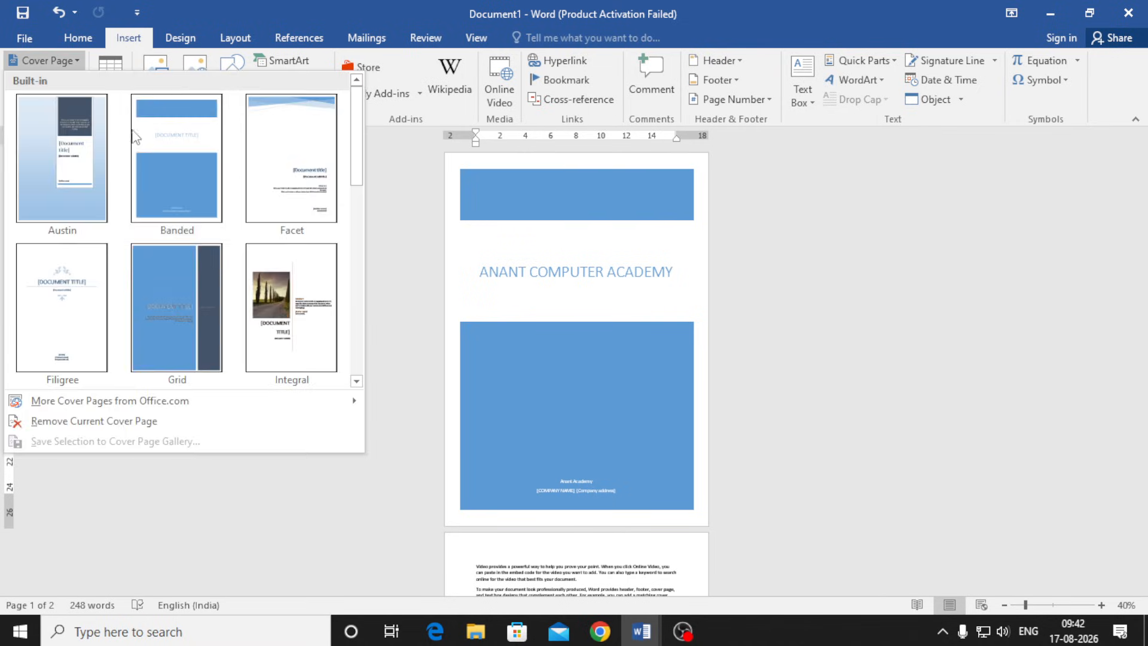
{"action": "left_click", "coordinate": [299, 159]}
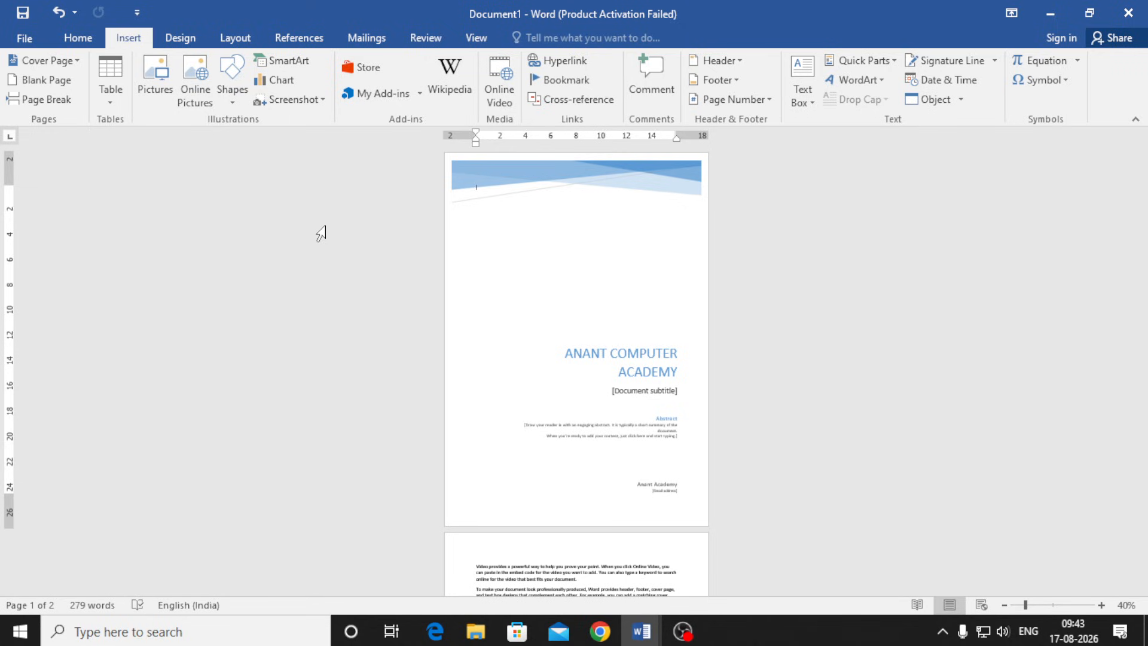
{"action": "key", "text": "ctrl+z"}
{"action": "key", "text": "ctrl+z"}
{"action": "key", "text": "ctrl+z"}
{"action": "key", "text": "ctrl+z"}
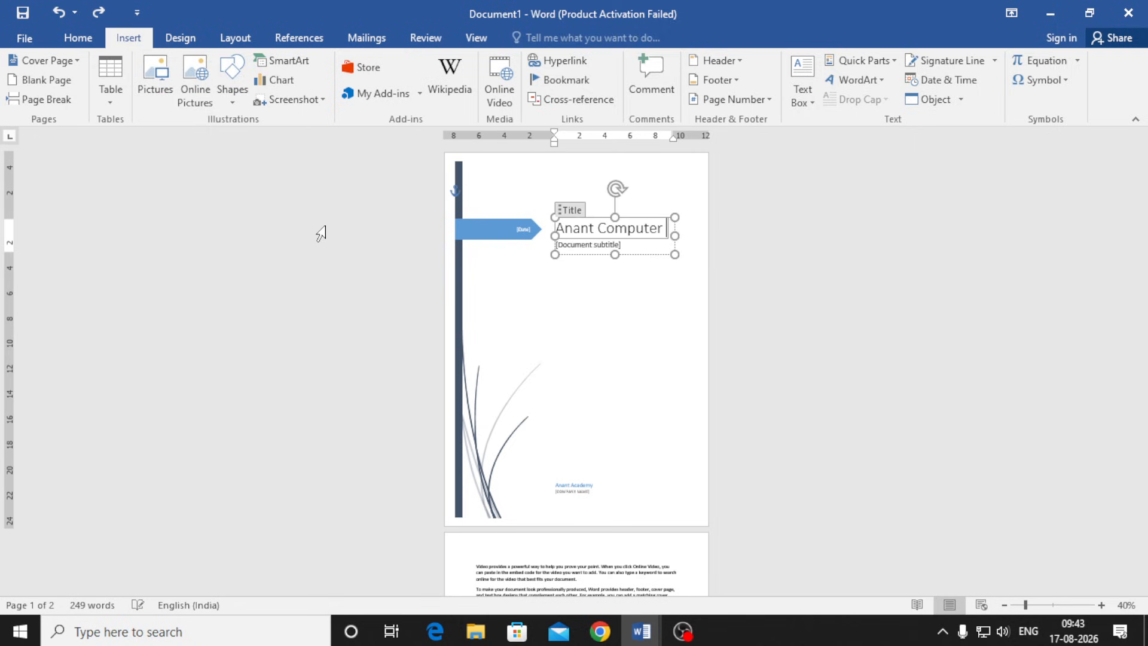
{"action": "key", "text": "ctrl+z"}
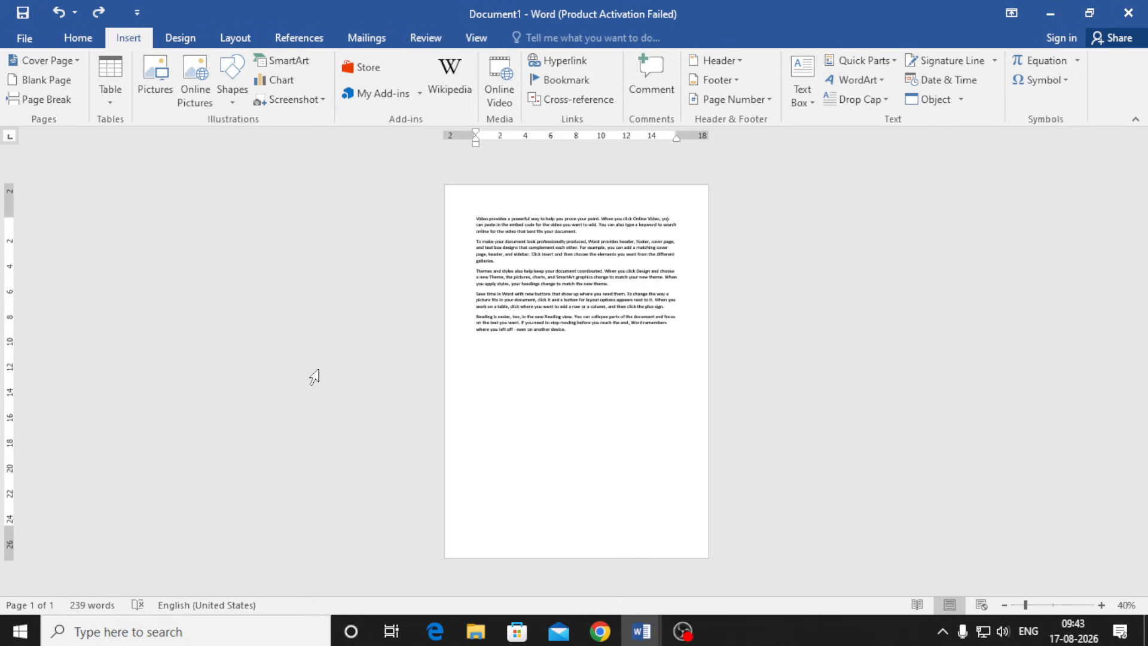
Insert a blank page before the first paragraph, and check the blank page and the text page
{"action": "left_click", "coordinate": [474, 219]}
{"action": "left_click", "coordinate": [39, 86]}
{"action": "scroll", "coordinate": [558, 366], "scroll_direction": "down", "scroll_amount": 5}
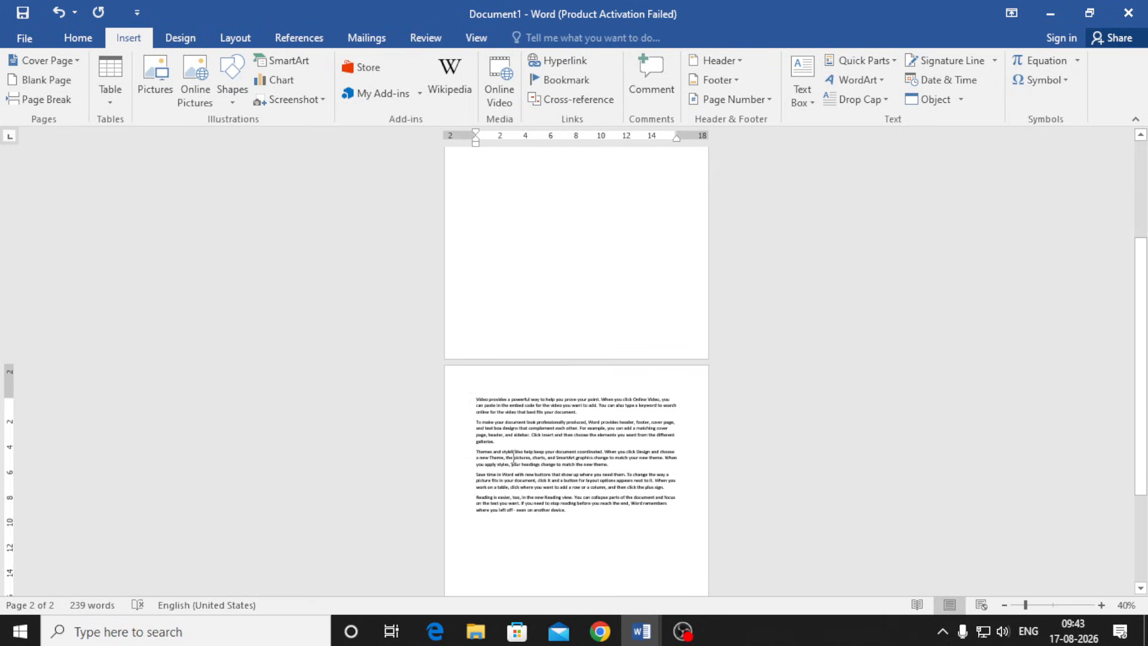
{"action": "scroll", "coordinate": [516, 269], "scroll_direction": "up", "scroll_amount": 3}
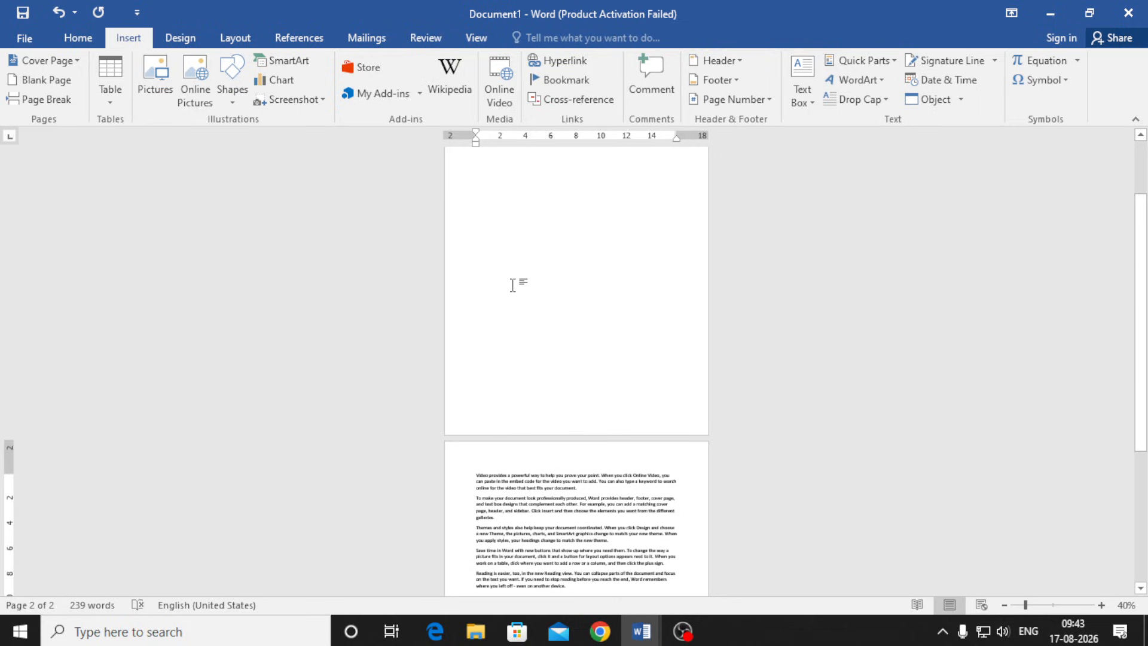
{"action": "scroll", "coordinate": [561, 328], "scroll_direction": "down", "scroll_amount": 4}
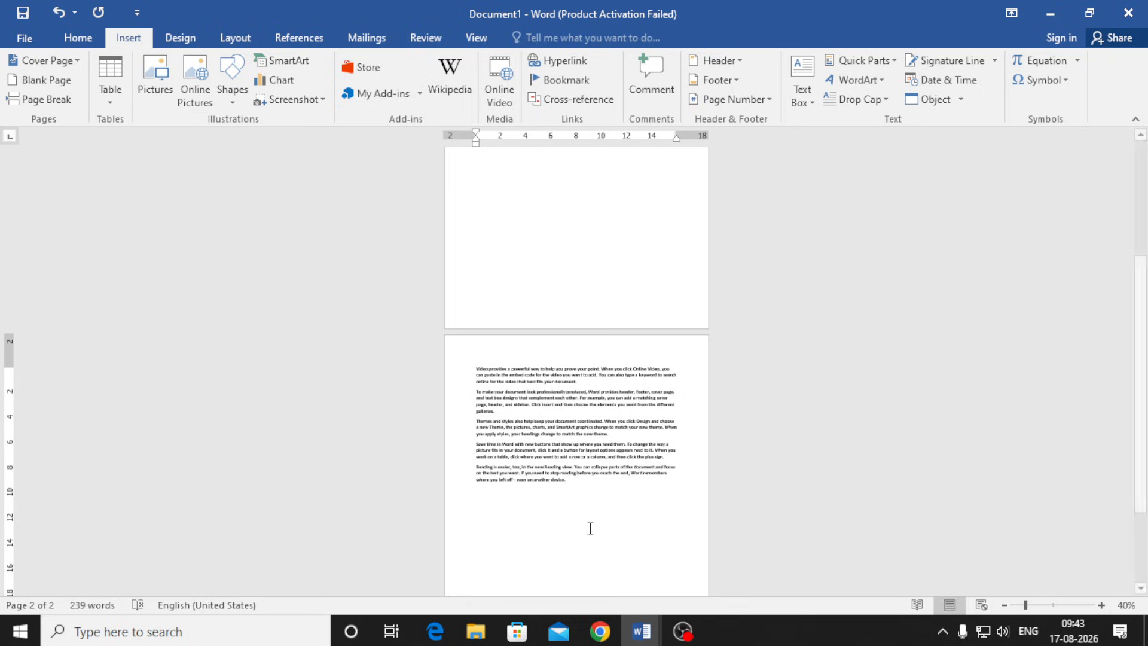
{"action": "scroll", "coordinate": [574, 508], "scroll_direction": "down", "scroll_amount": 3}
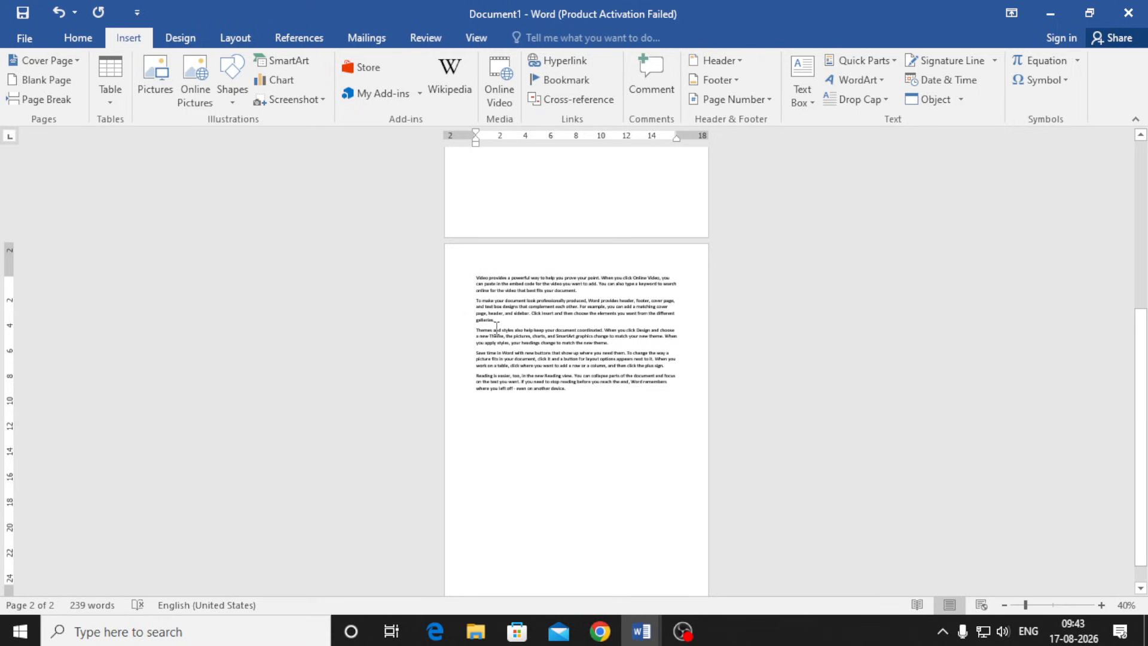
Insert a page break after the second paragraph, and check the text on both sides of the break
{"action": "scroll", "coordinate": [532, 521], "scroll_direction": "down", "scroll_amount": 1}
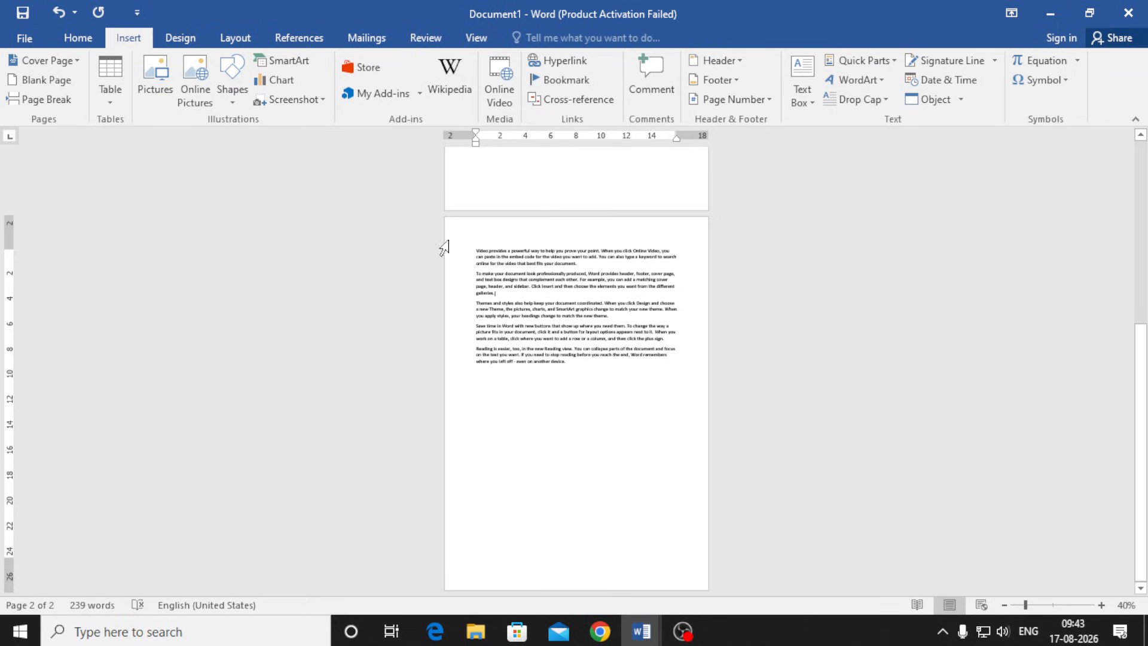
{"action": "left_click", "coordinate": [51, 101]}
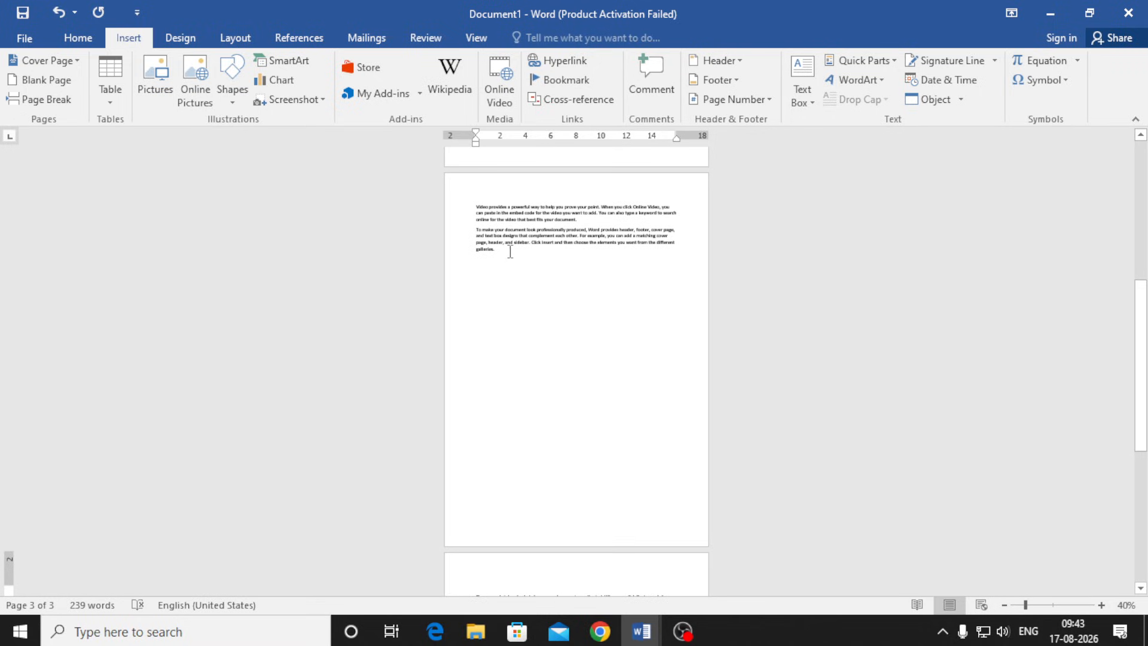
{"action": "scroll", "coordinate": [512, 252], "scroll_direction": "down", "scroll_amount": 3}
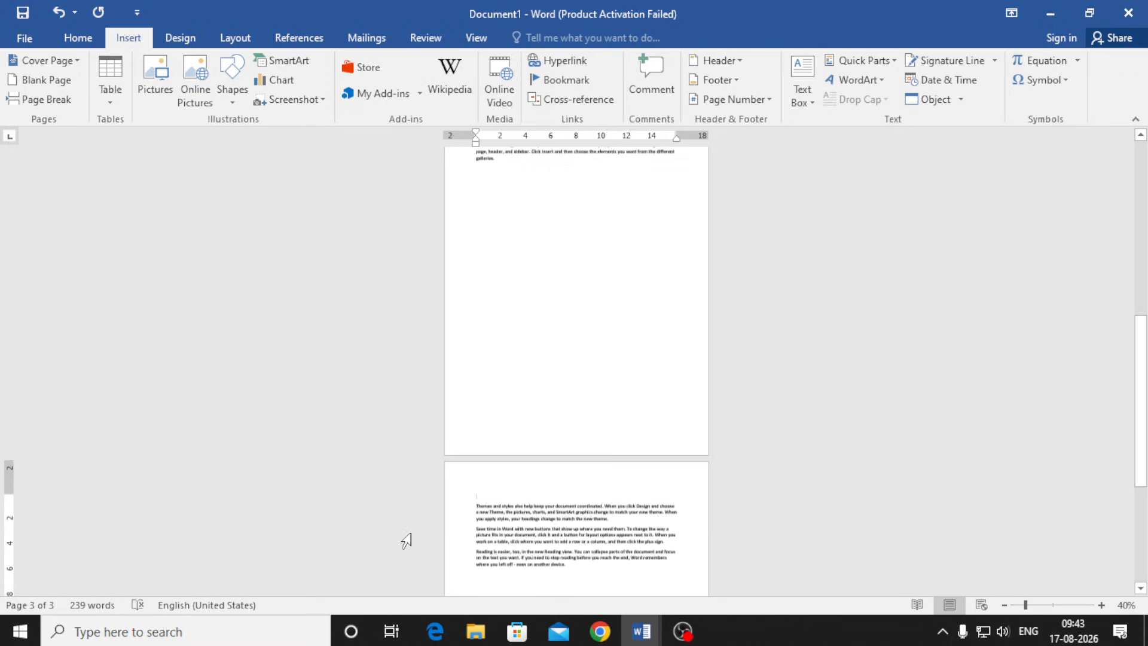
{"action": "scroll", "coordinate": [504, 321], "scroll_direction": "up", "scroll_amount": 3}
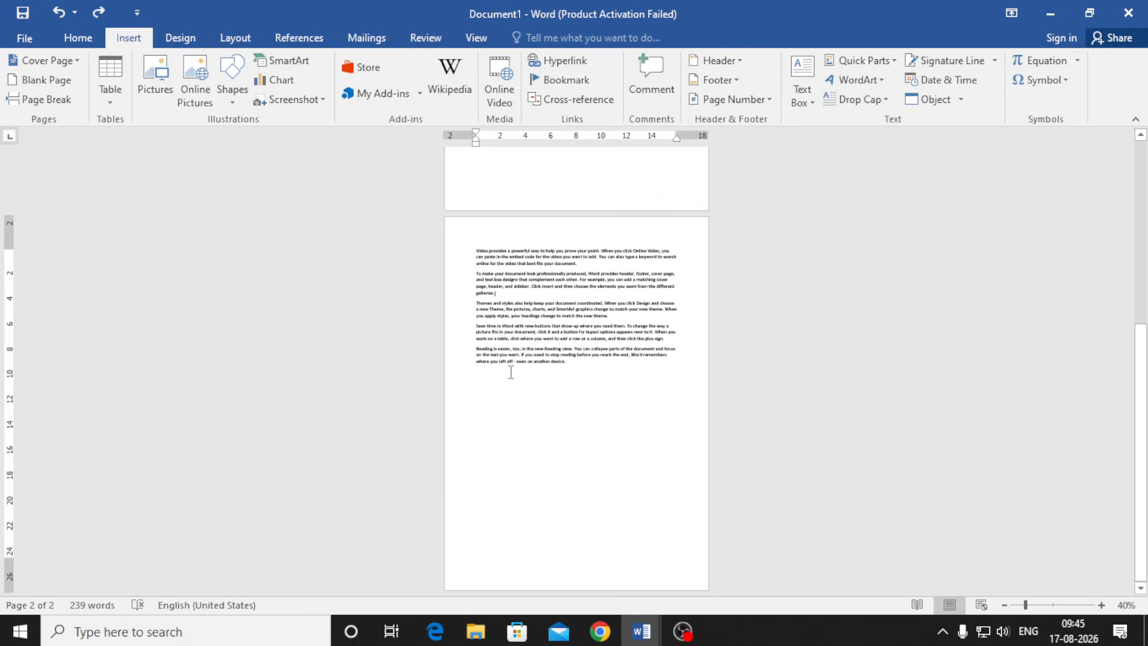
Insert a table with 5 columns and 20 rows at the start of the blank first page
{"action": "scroll", "coordinate": [507, 369], "scroll_direction": "up", "scroll_amount": 5}
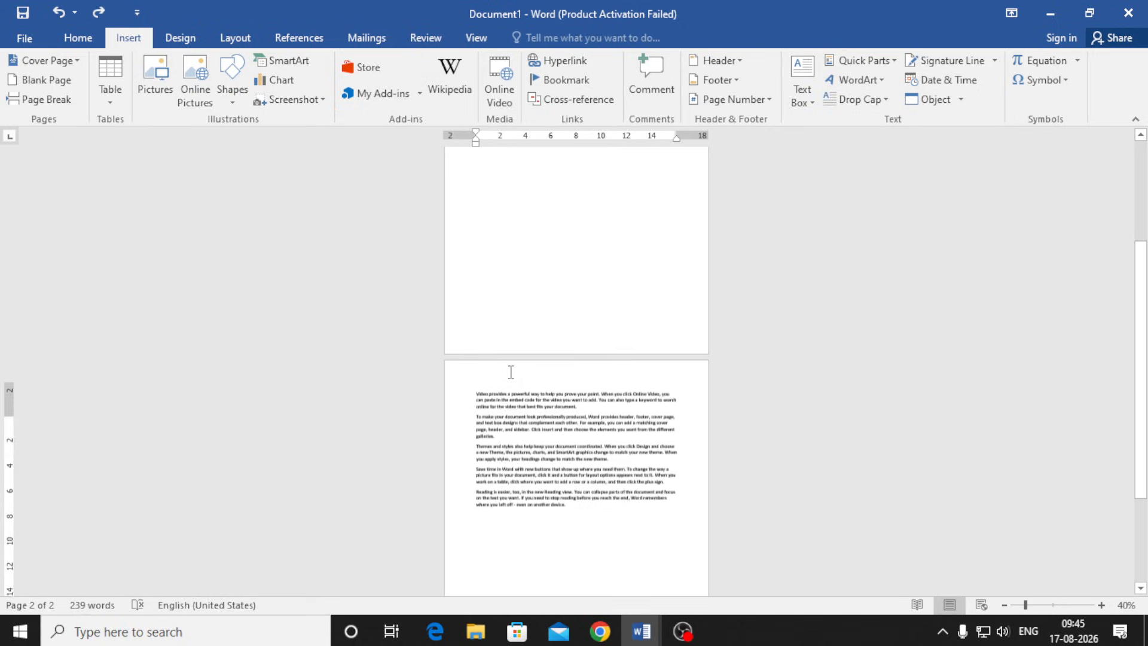
{"action": "left_click", "coordinate": [496, 189]}
{"action": "scroll", "coordinate": [500, 186], "scroll_direction": "up", "scroll_amount": 7}
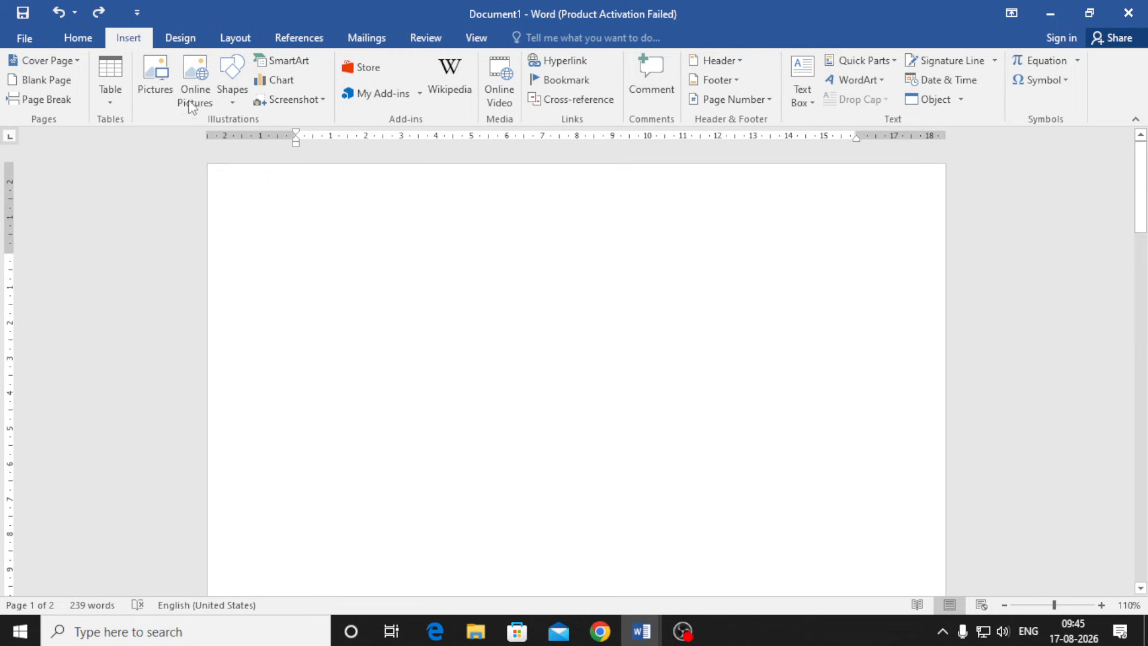
{"action": "left_click", "coordinate": [120, 103]}
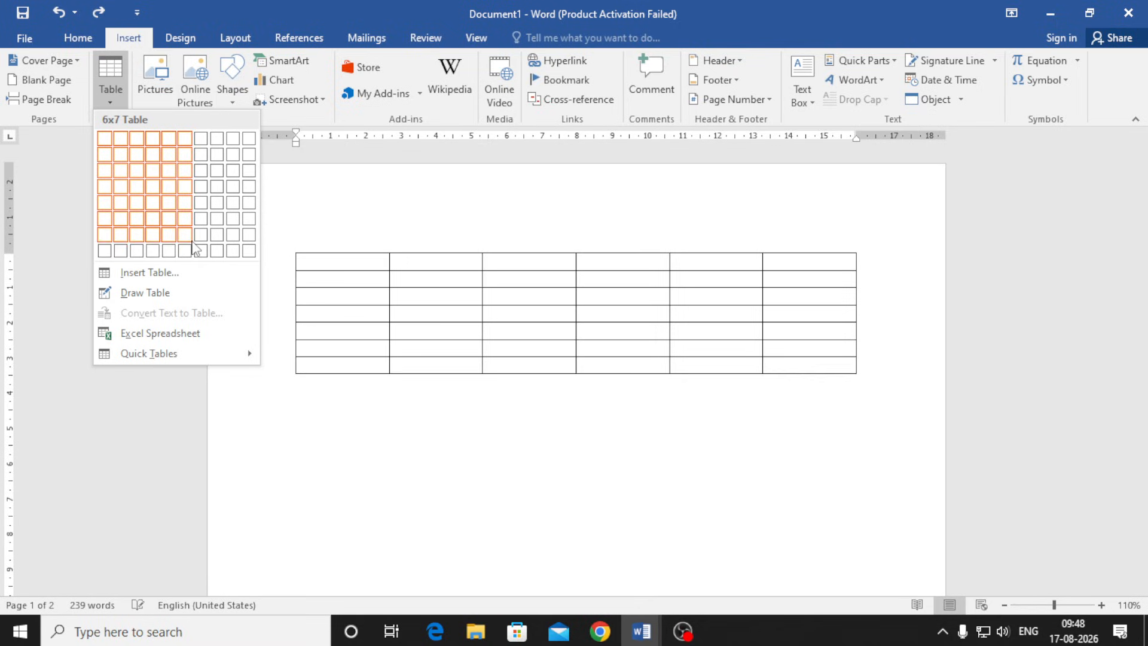
{"action": "left_click", "coordinate": [144, 269]}
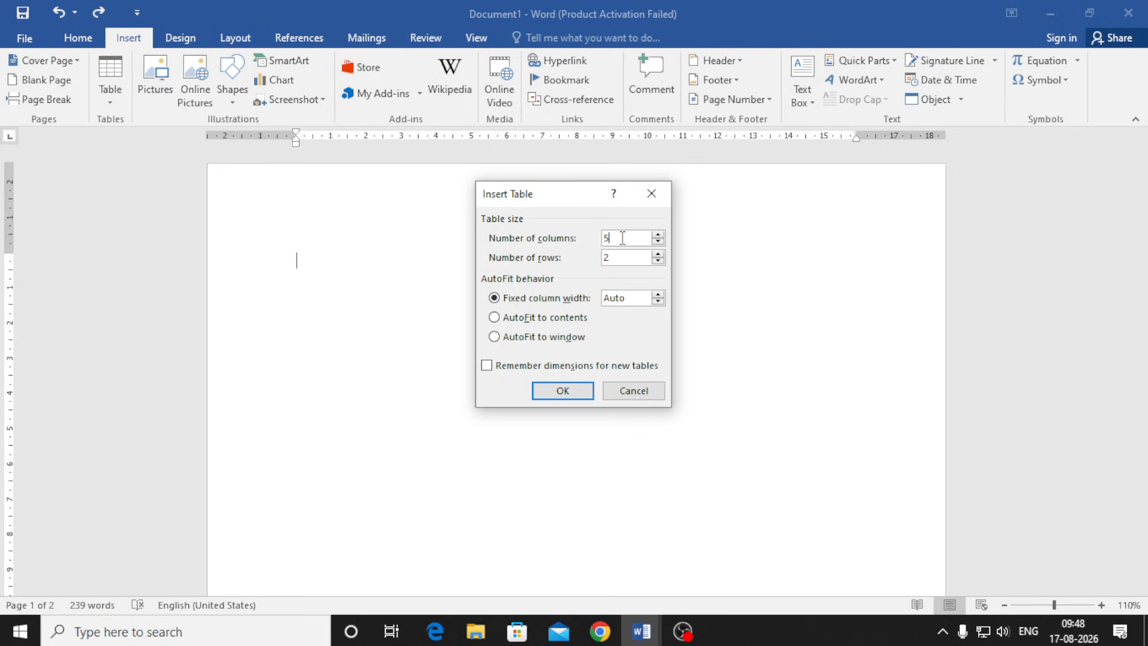
{"action": "left_click", "coordinate": [619, 256]}
{"action": "type", "text": "0"}
{"action": "key", "text": "Return"}
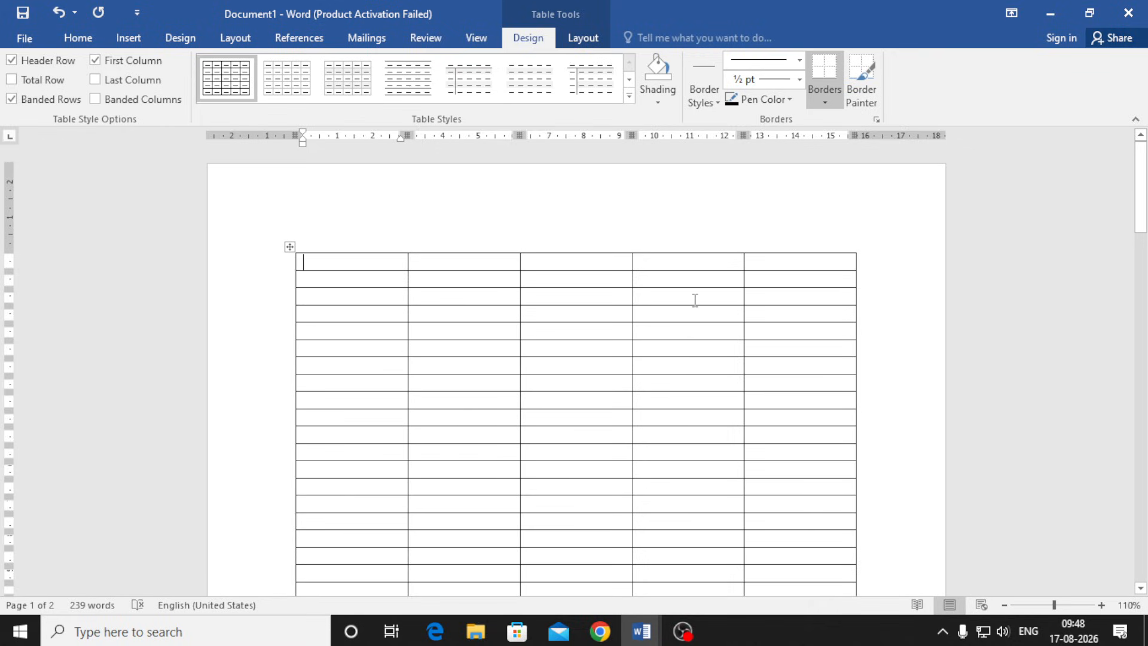
Enter "S No", "Student Name" and "Father Name" as headings in the first three cells of the table's top row
{"action": "type", "text": "S No"}
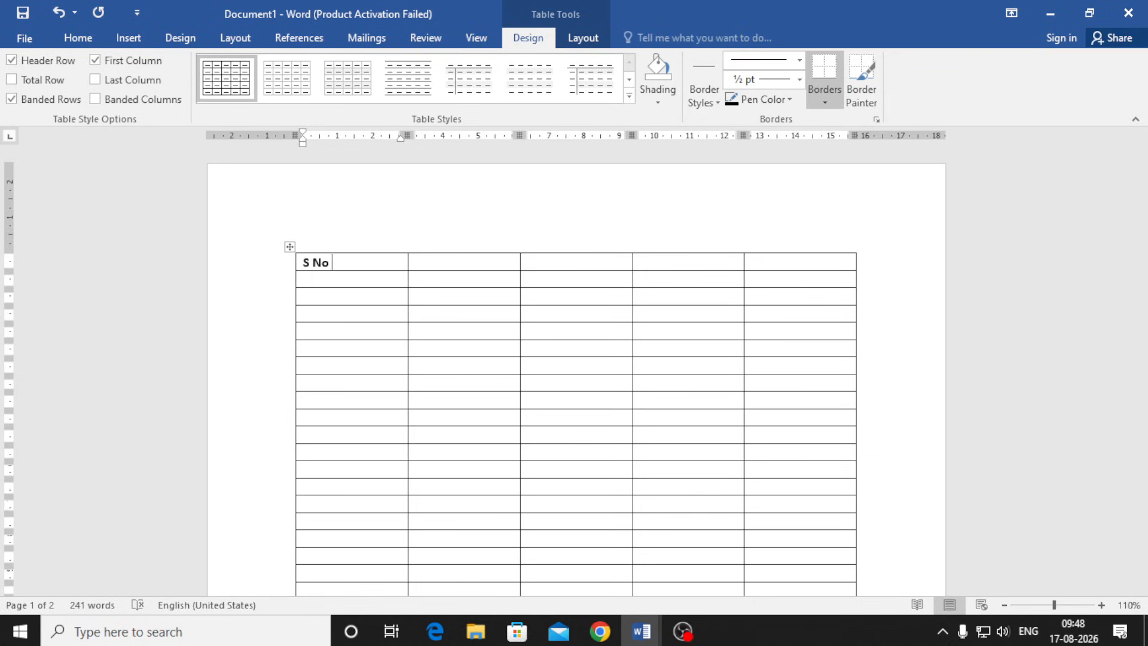
{"action": "key", "text": "Tab"}
{"action": "type", "text": "Student"}
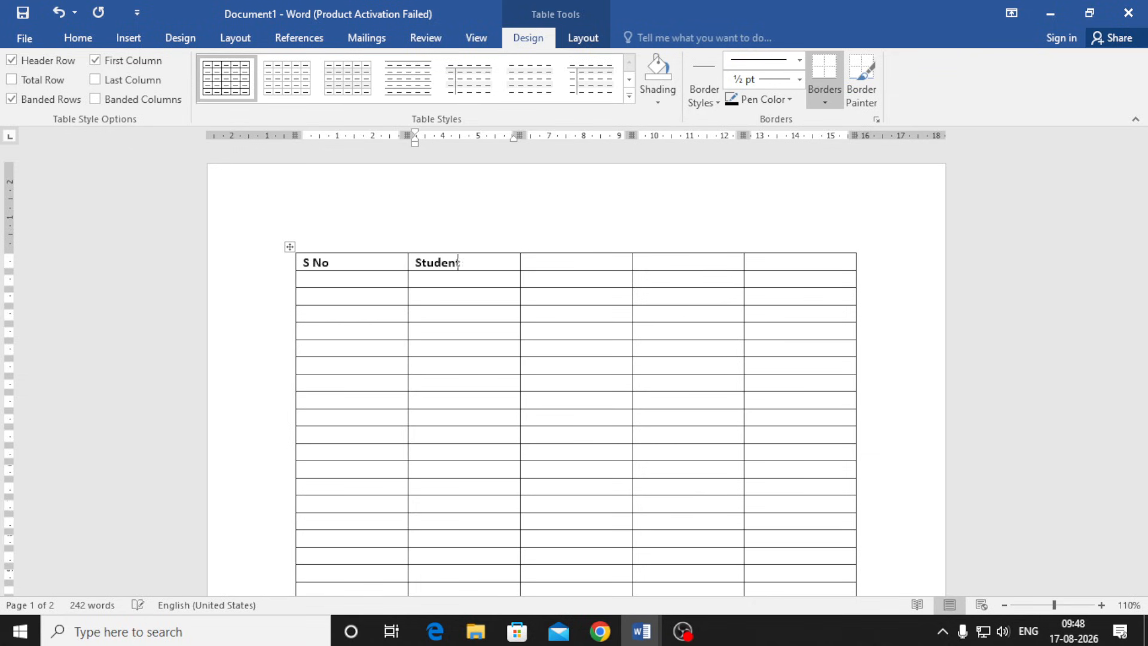
{"action": "type", "text": " Name"}
{"action": "key", "text": "Tab"}
{"action": "type", "text": "Fathger"}
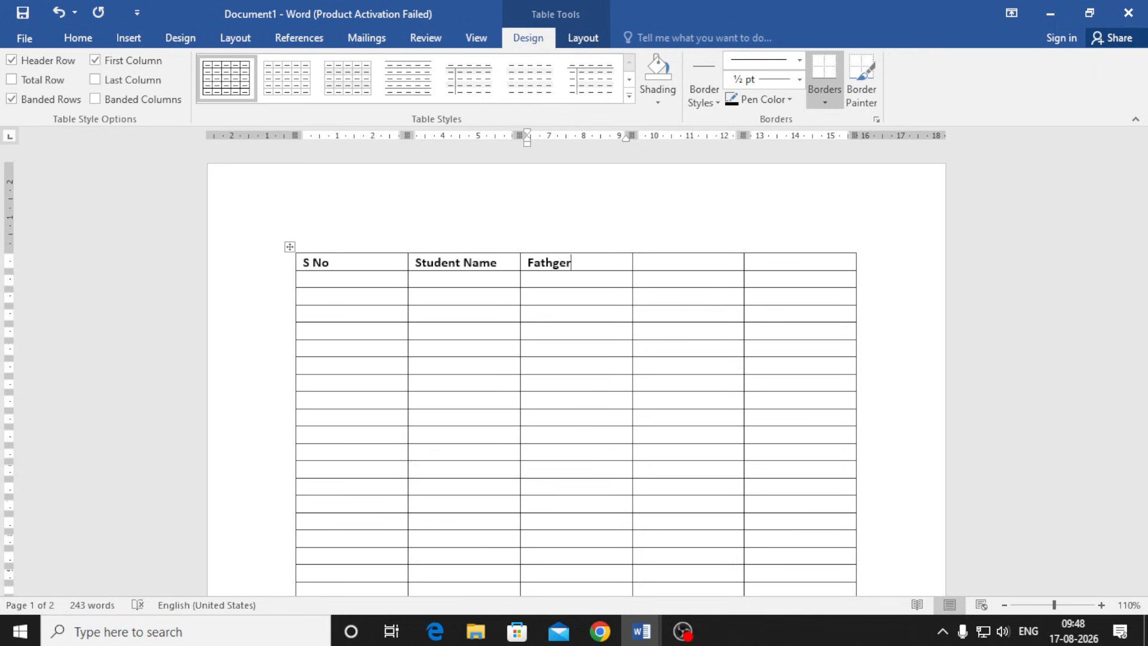
{"action": "key", "text": "BackSpace"}
{"action": "key", "text": "BackSpace"}
{"action": "key", "text": "BackSpace"}
{"action": "type", "text": "er Name"}
{"action": "key", "text": "Tab"}
Enter "Mother Name" and "Address" as headings in the last two cells of the table's top row
{"action": "type", "text": "Mo"}
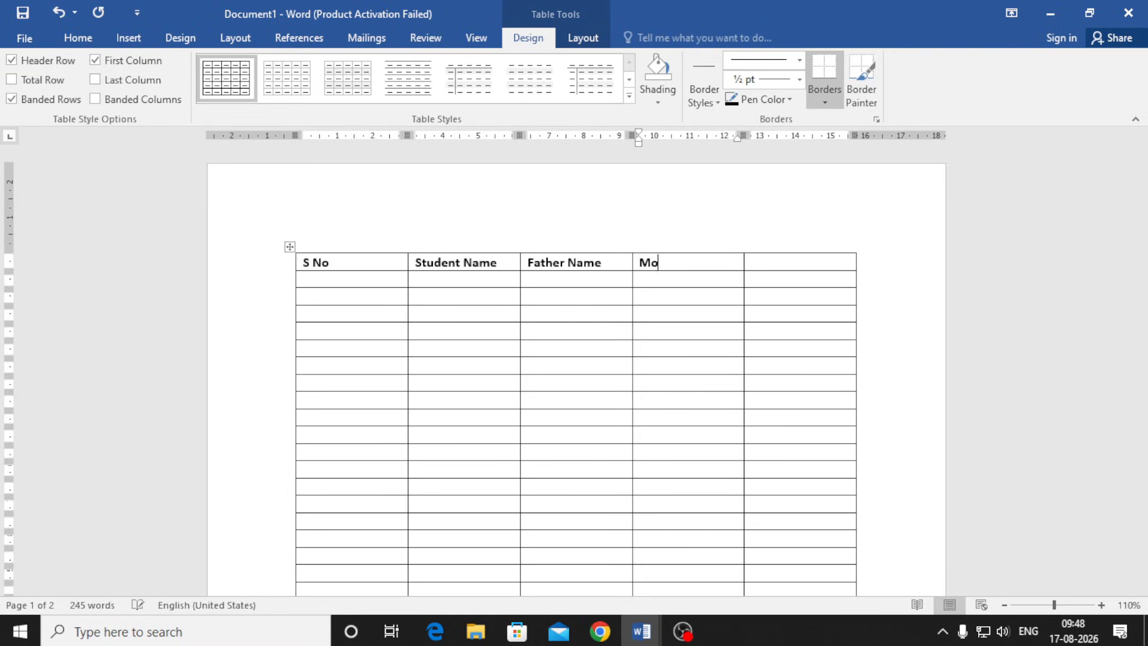
{"action": "type", "text": "ther NAmew"}
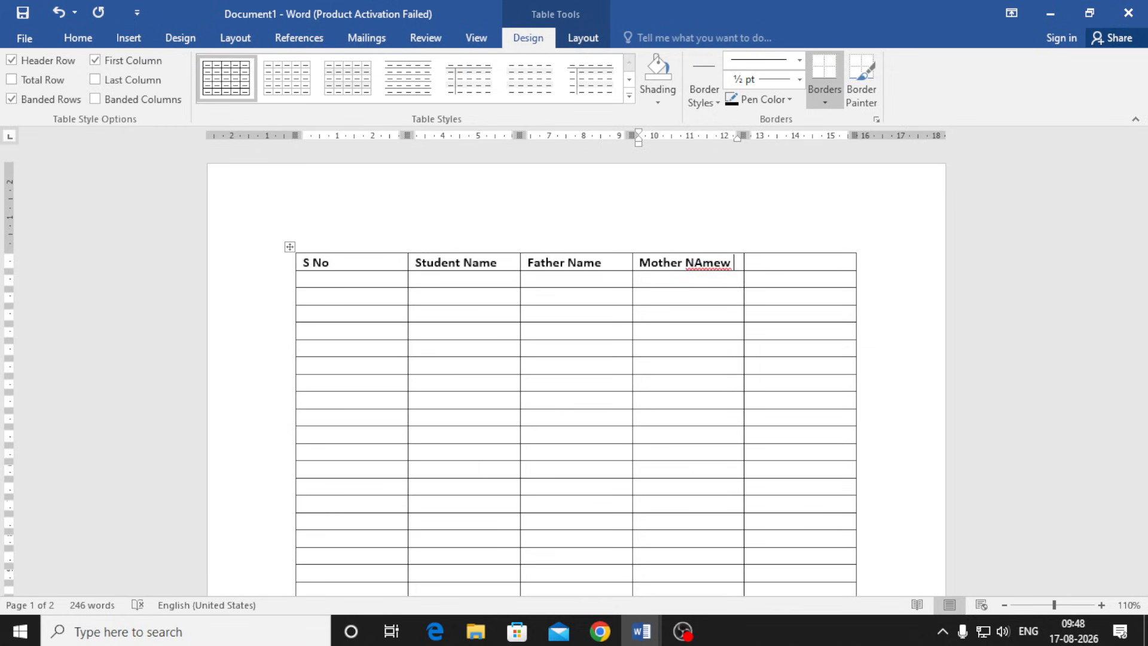
{"action": "key", "text": "BackSpace"}
{"action": "key", "text": "BackSpace"}
{"action": "key", "text": "BackSpace"}
{"action": "key", "text": "BackSpace"}
{"action": "key", "text": "BackSpace"}
{"action": "type", "text": "ame"}
{"action": "key", "text": "Tab"}
{"action": "type", "text": "Address"}
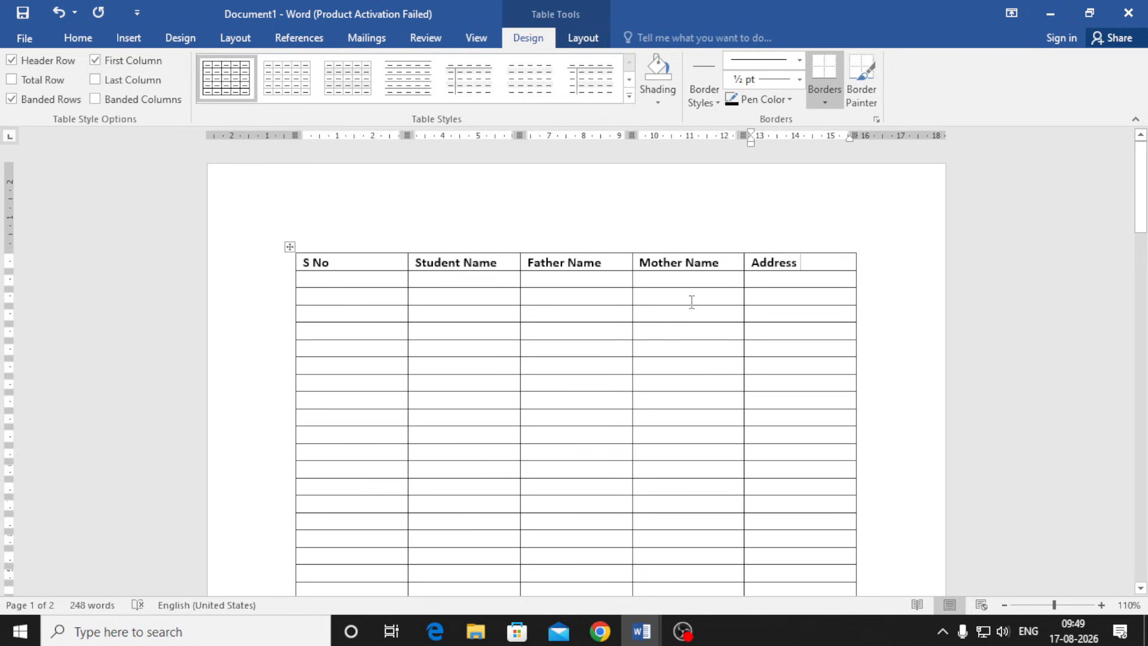
Narrow the S No column to about 1.2 cm and the Student Name and Father Name columns to about 3.8 cm each
{"action": "scroll", "coordinate": [383, 289], "scroll_direction": "up", "scroll_amount": 3, "text": "ctrl"}
{"action": "scroll", "coordinate": [383, 289], "scroll_direction": "up", "scroll_amount": 3, "text": "ctrl"}
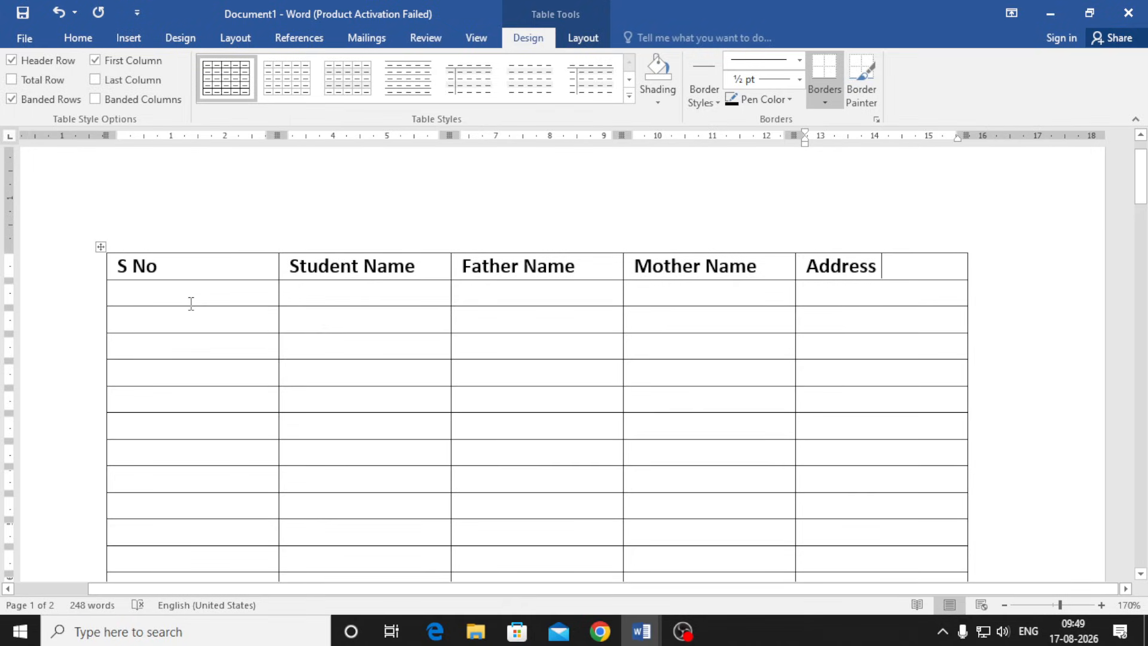
{"action": "left_click", "coordinate": [281, 272]}
{"action": "left_click", "coordinate": [274, 293]}
{"action": "left_click_drag", "start_coordinate": [277, 294], "coordinate": [162, 307]}
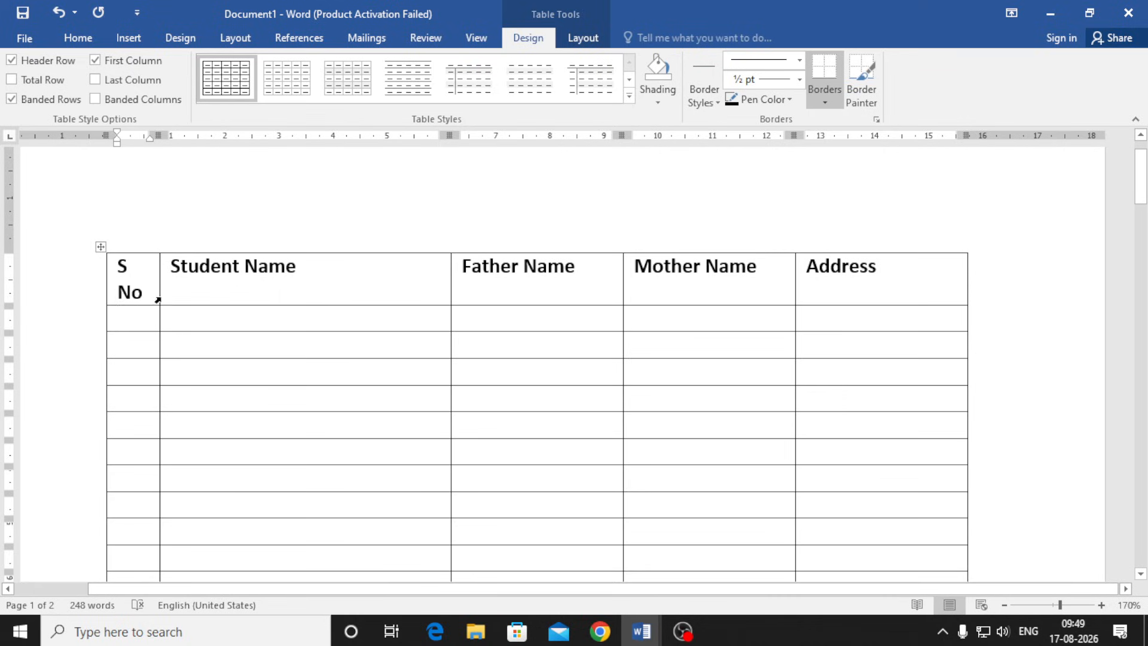
{"action": "left_click_drag", "start_coordinate": [159, 289], "coordinate": [172, 294]}
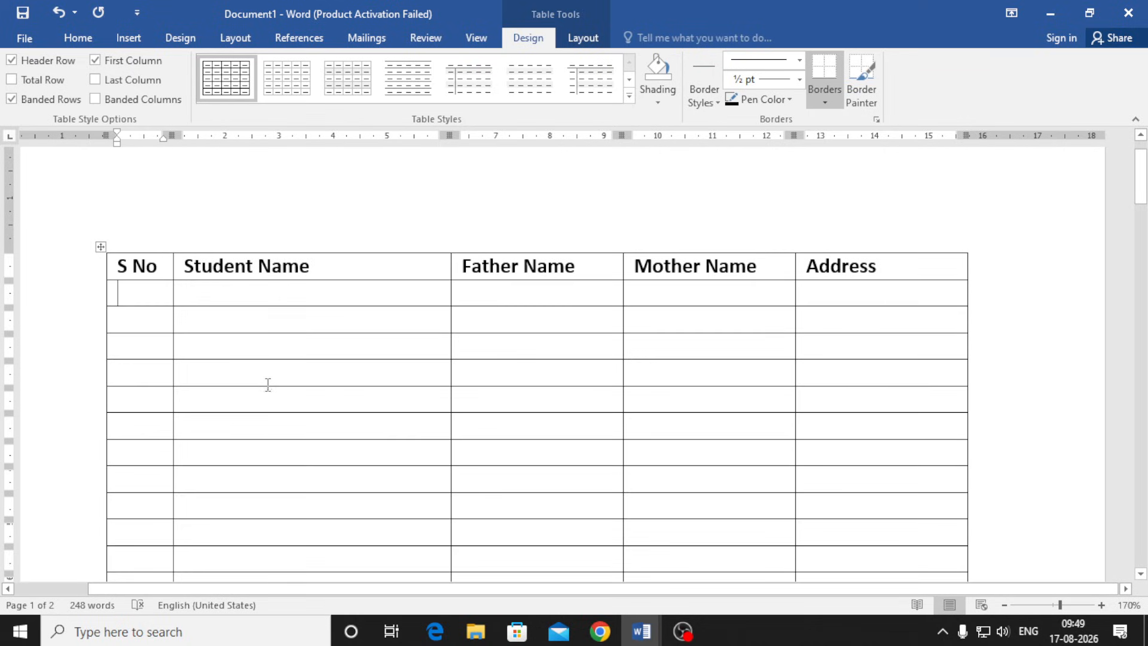
{"action": "left_click_drag", "start_coordinate": [451, 272], "coordinate": [377, 282]}
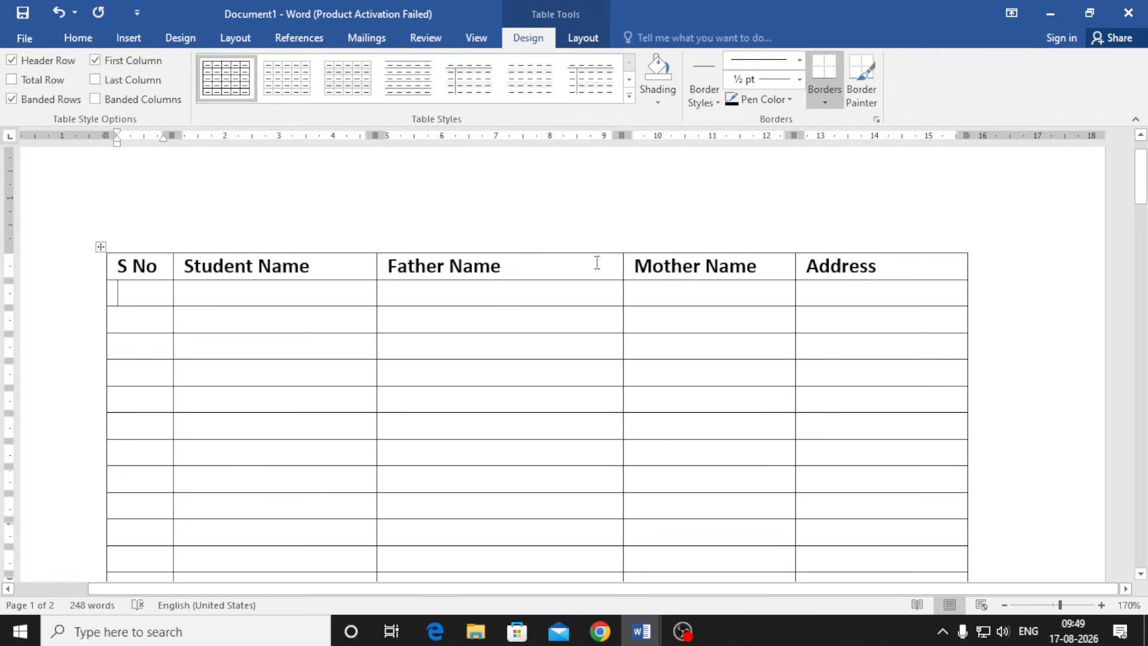
{"action": "left_click_drag", "start_coordinate": [621, 264], "coordinate": [581, 278]}
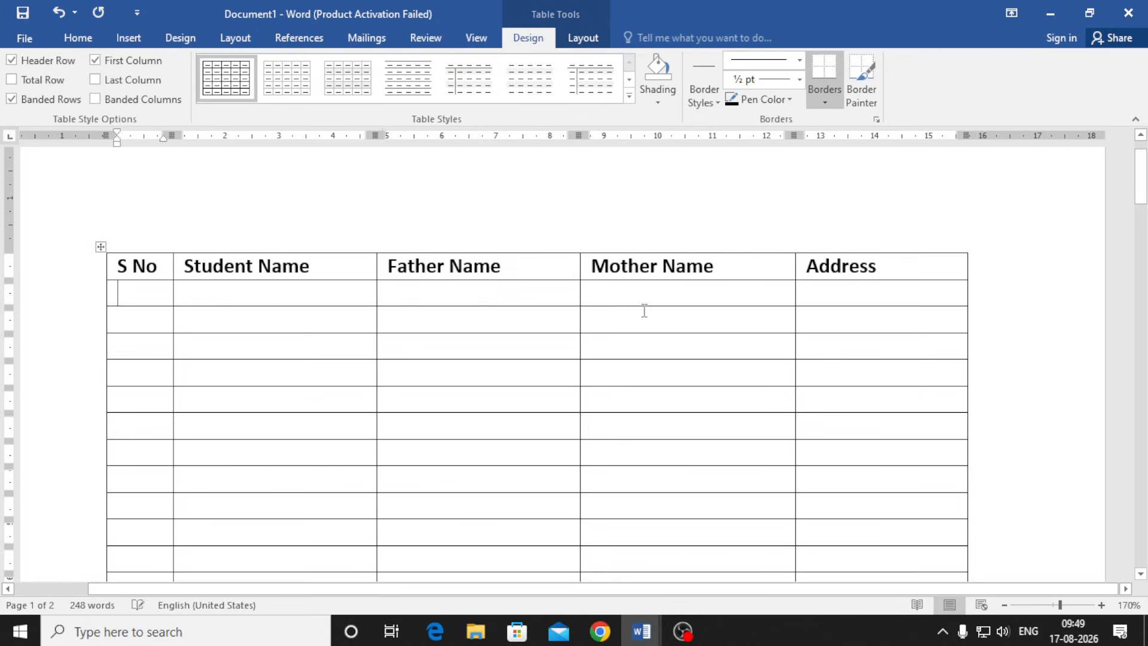
Center the headings in the table's top row, and clear the selection
{"action": "left_click_drag", "start_coordinate": [114, 273], "coordinate": [891, 272]}
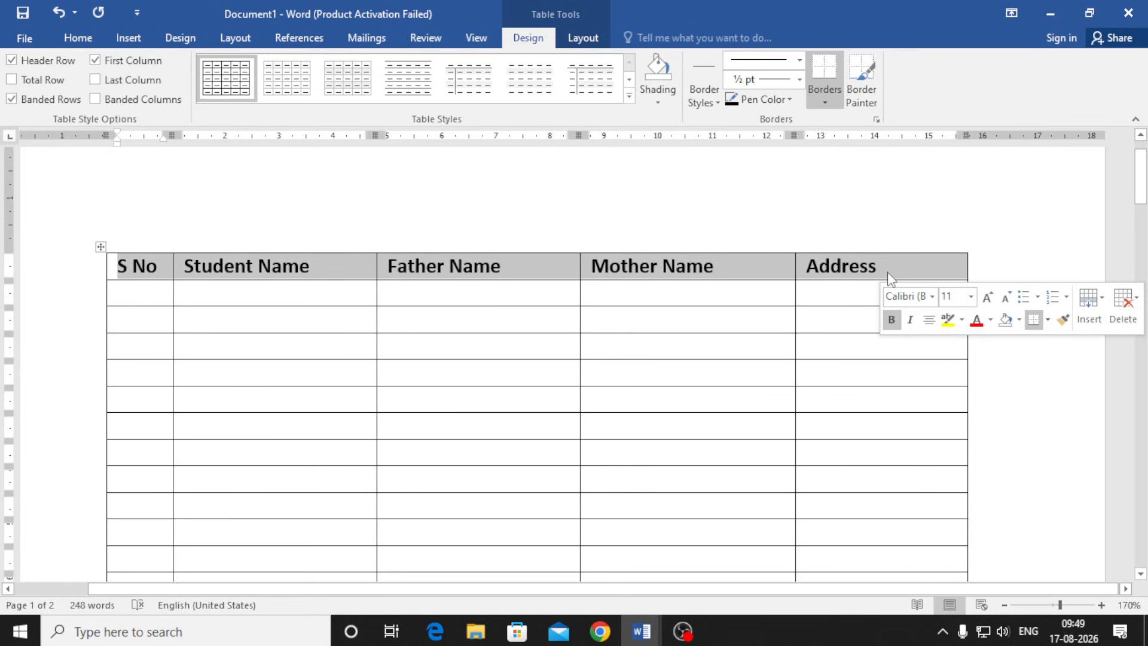
{"action": "key", "text": "ctrl+e"}
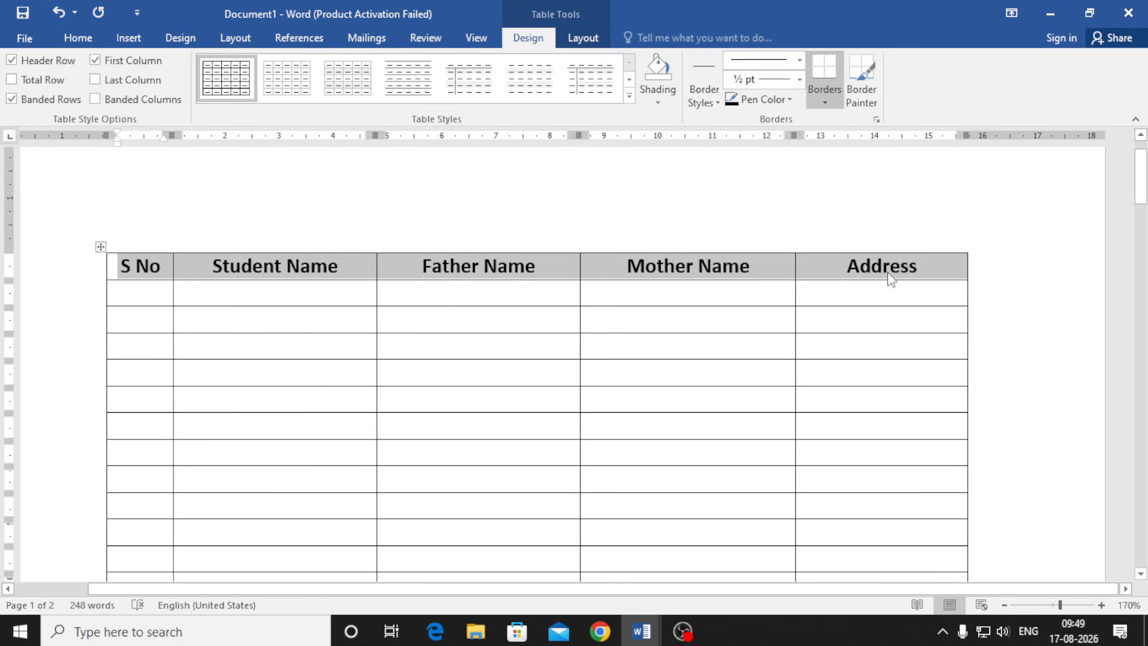
{"action": "left_click", "coordinate": [591, 344]}
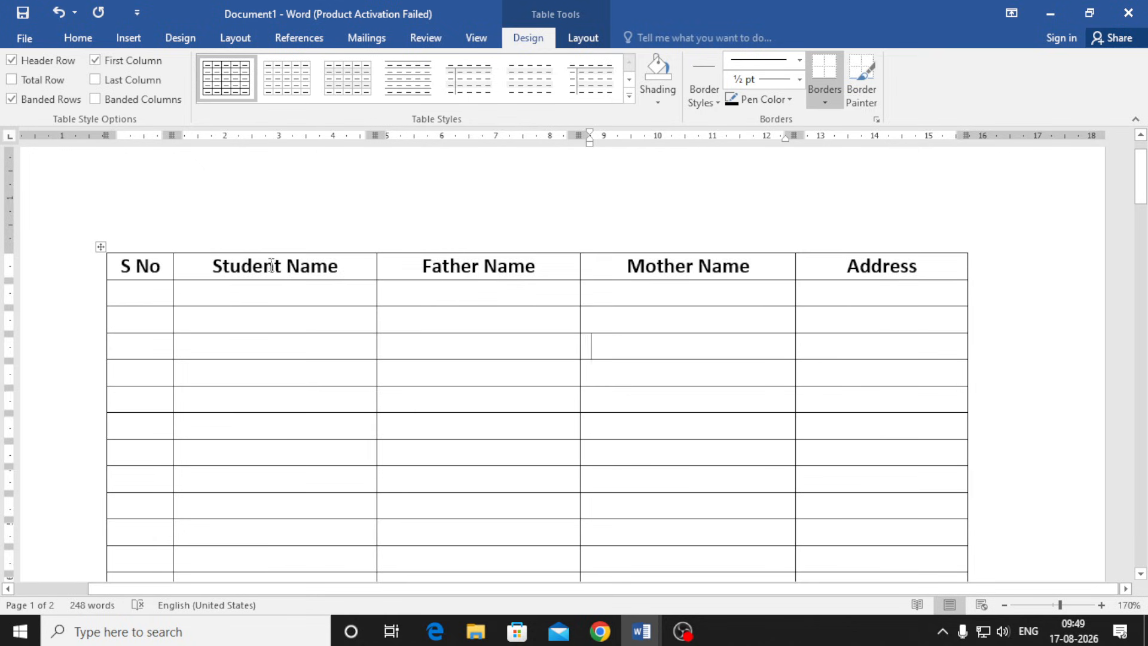
Apply the blue grid table style with a solid blue header row and light blue banded rows
{"action": "left_click", "coordinate": [289, 93]}
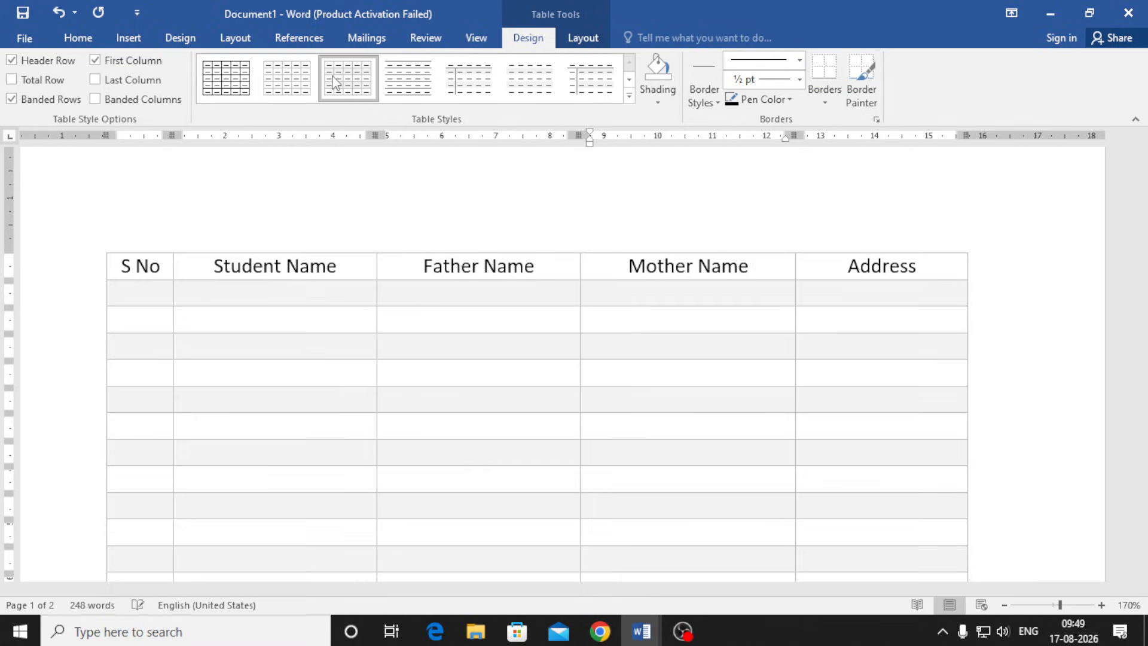
{"action": "left_click", "coordinate": [629, 96]}
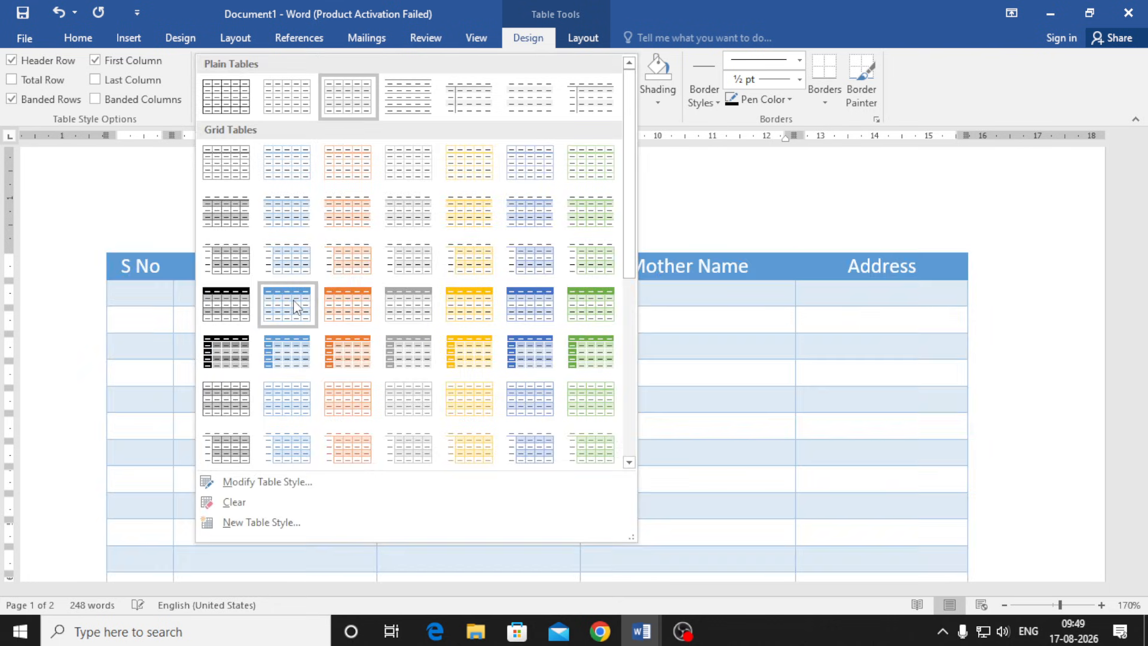
{"action": "left_click", "coordinate": [293, 305]}
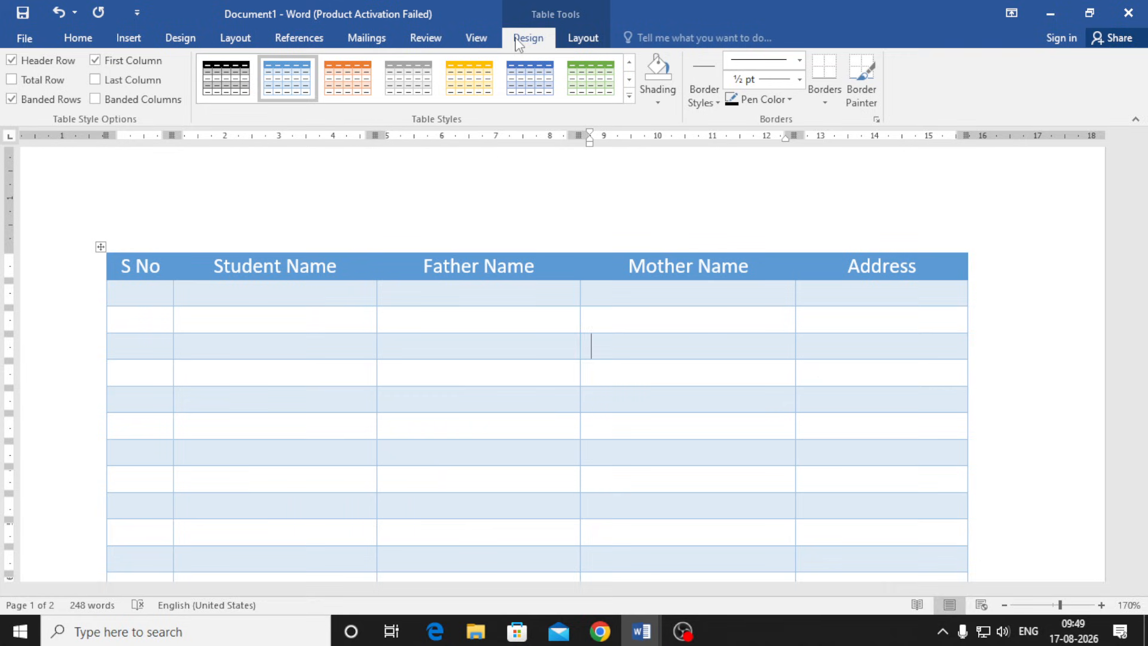
{"action": "left_click", "coordinate": [575, 41]}
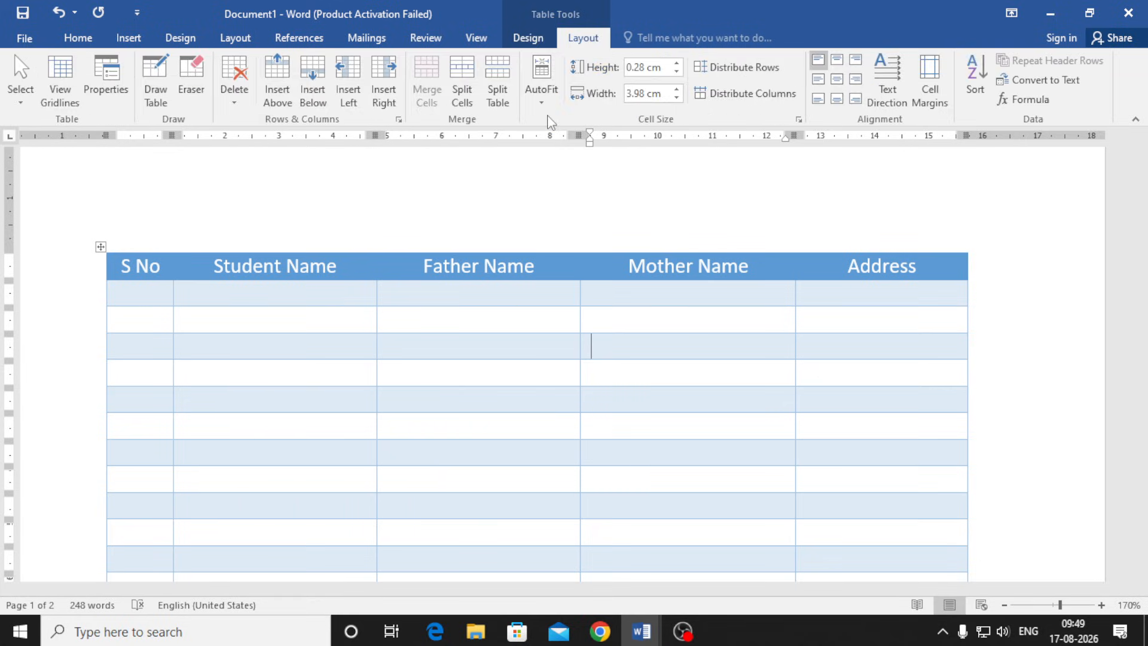
{"action": "left_click", "coordinate": [528, 38]}
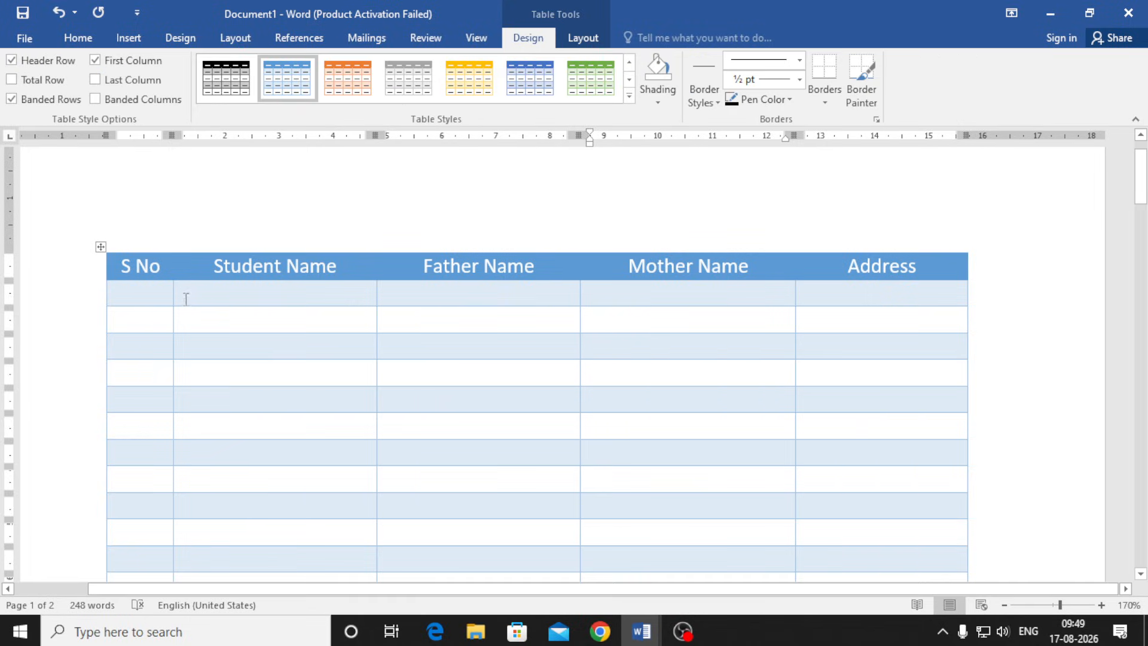
Number all the cells below the S No heading automatically with the "1. 2. 3." numbering format
{"action": "left_click", "coordinate": [151, 297]}
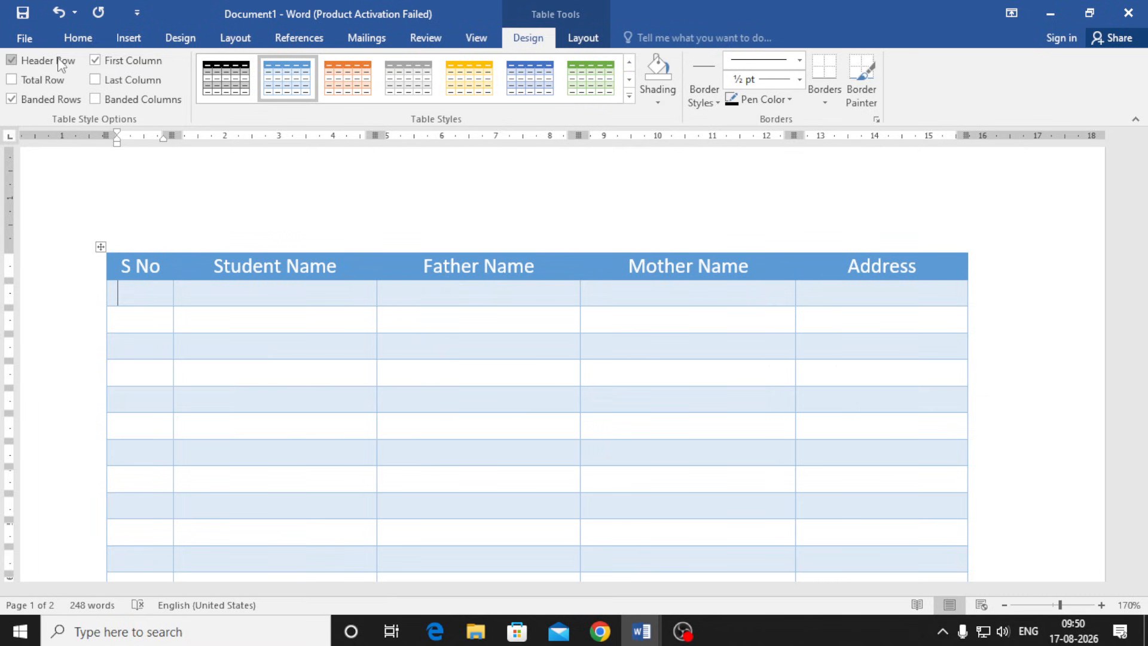
{"action": "left_click", "coordinate": [79, 38]}
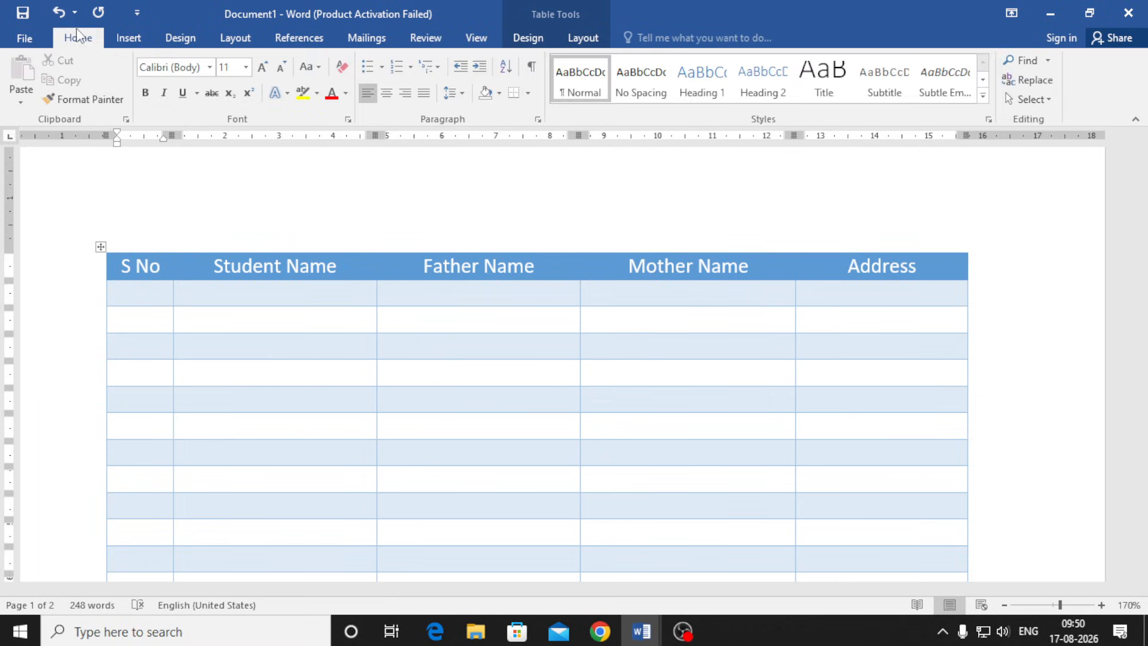
{"action": "left_click", "coordinate": [411, 67]}
{"action": "left_click", "coordinate": [192, 318]}
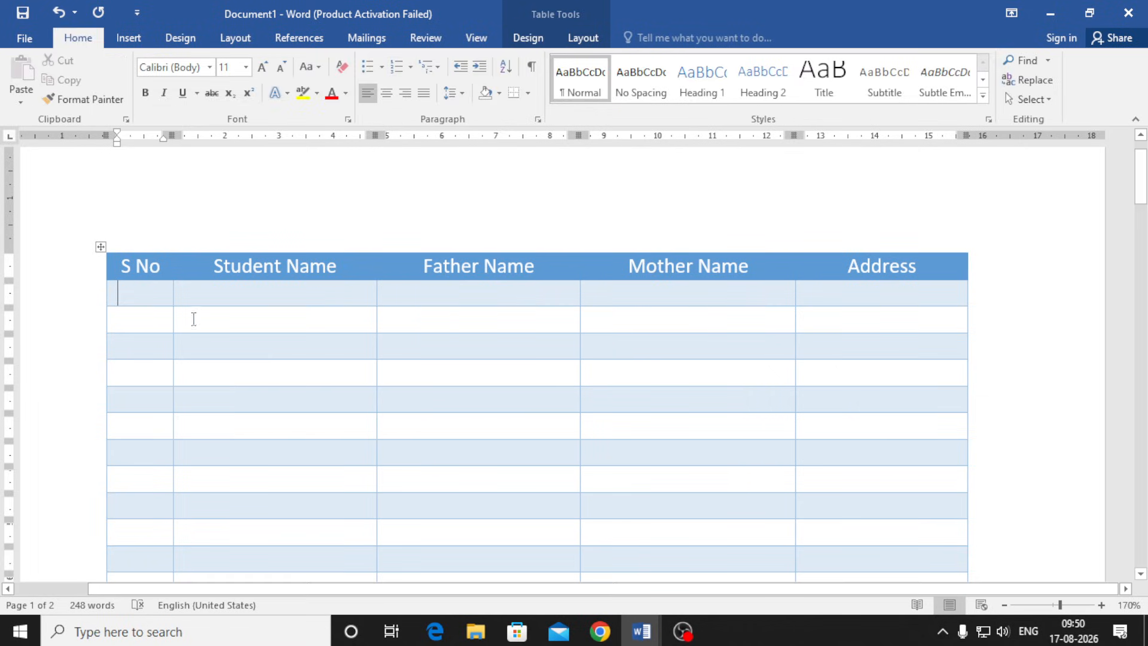
{"action": "left_click_drag", "start_coordinate": [149, 297], "coordinate": [153, 529]}
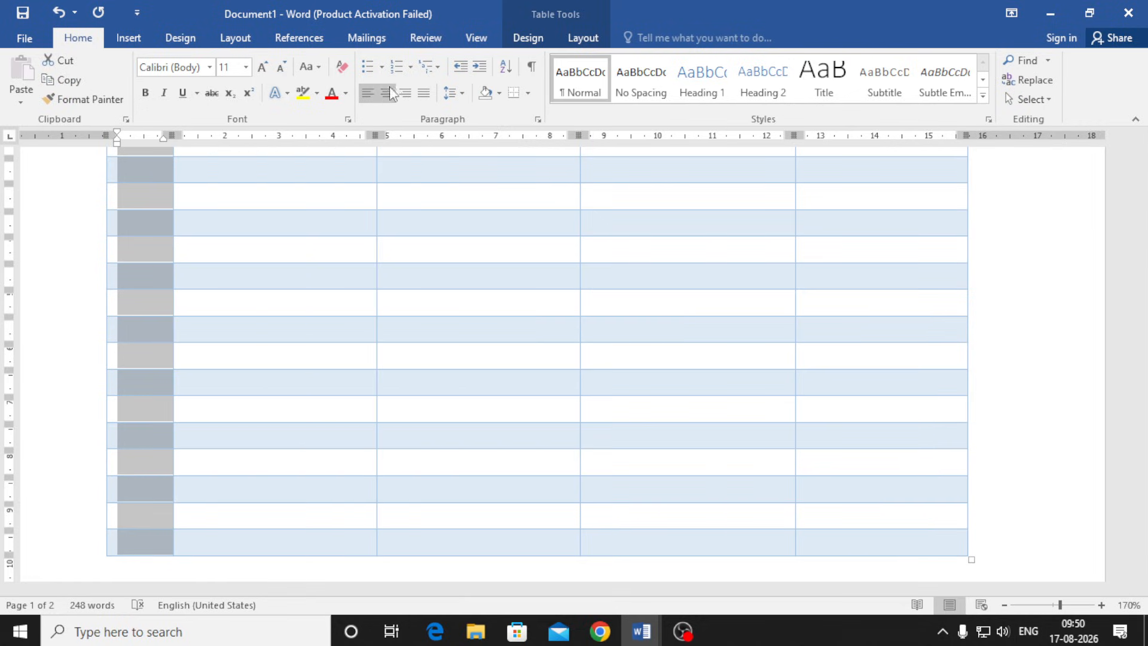
{"action": "left_click", "coordinate": [411, 67]}
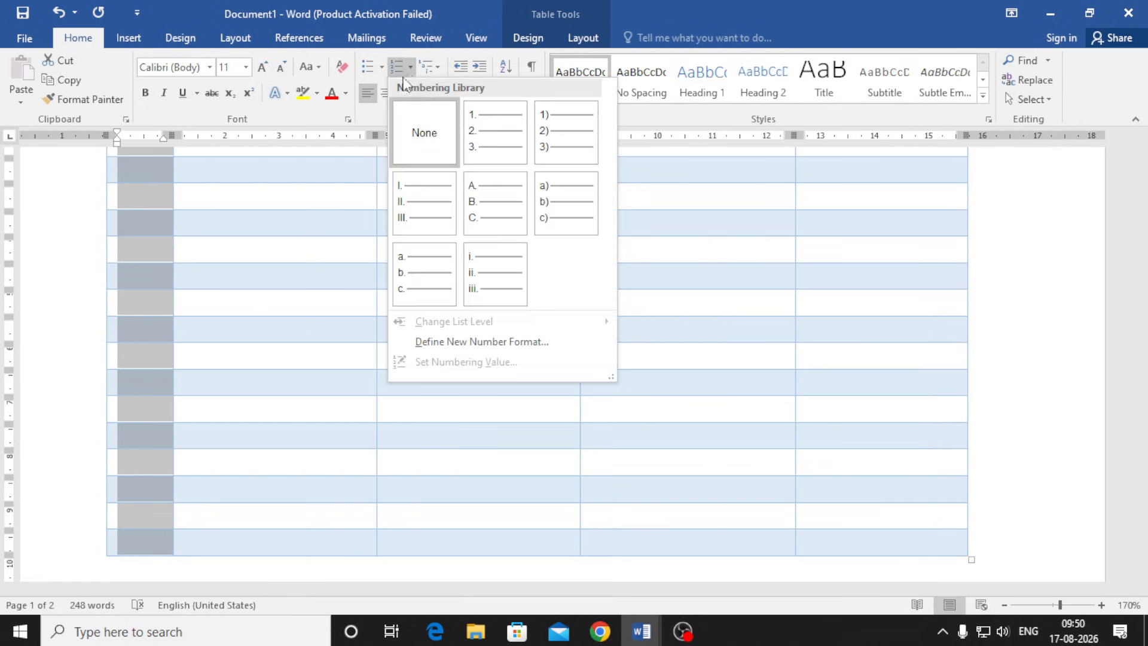
{"action": "left_click", "coordinate": [494, 126]}
{"action": "scroll", "coordinate": [172, 406], "scroll_direction": "up", "scroll_amount": 5}
{"action": "left_click", "coordinate": [171, 376]}
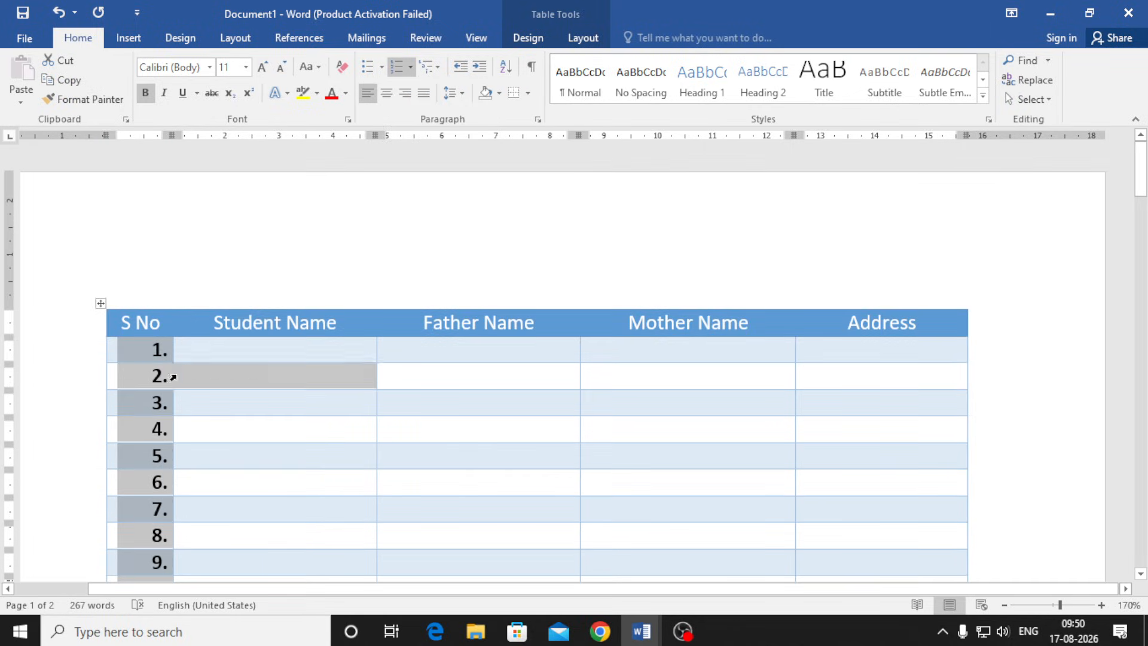
Shift the automatic numbers leftward within the S No column so they line up under the heading, and check them down to the last row
{"action": "left_click", "coordinate": [160, 353]}
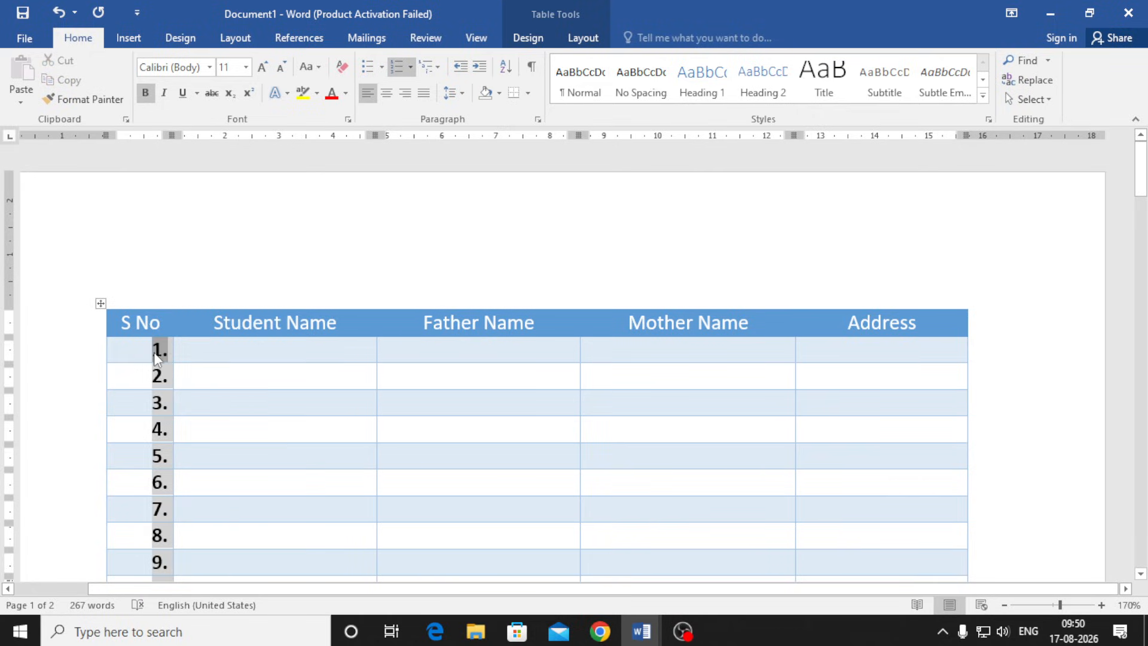
{"action": "left_click_drag", "start_coordinate": [153, 353], "coordinate": [133, 359]}
{"action": "scroll", "coordinate": [213, 397], "scroll_direction": "down", "scroll_amount": 8}
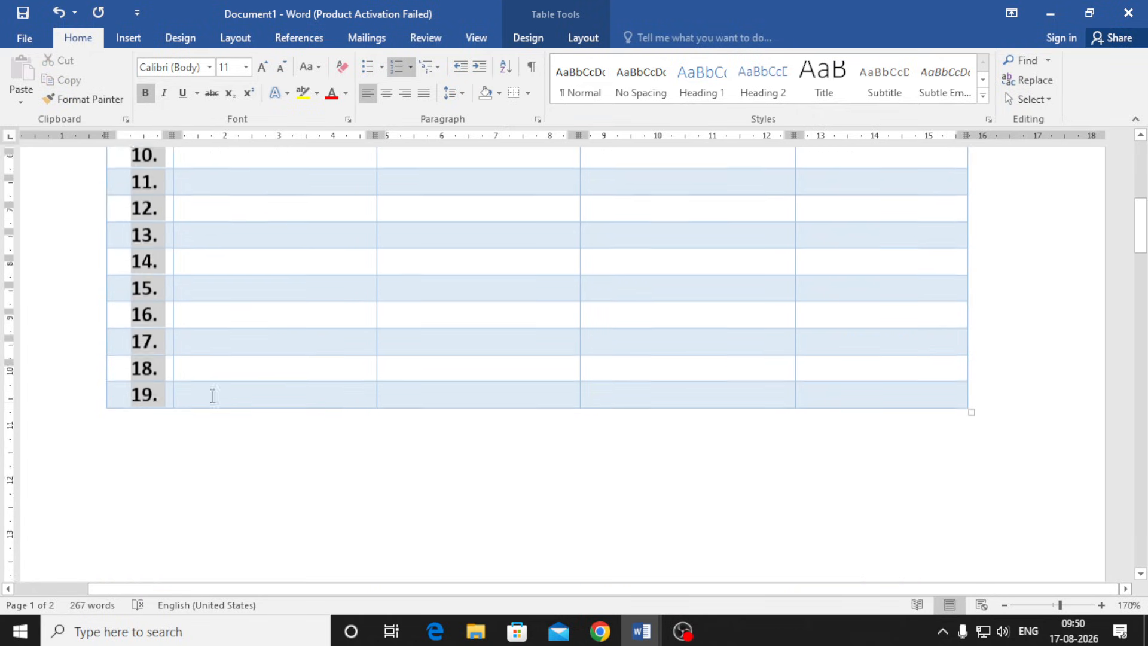
{"action": "scroll", "coordinate": [213, 397], "scroll_direction": "up", "scroll_amount": 7}
{"action": "scroll", "coordinate": [161, 522], "scroll_direction": "down", "scroll_amount": 5}
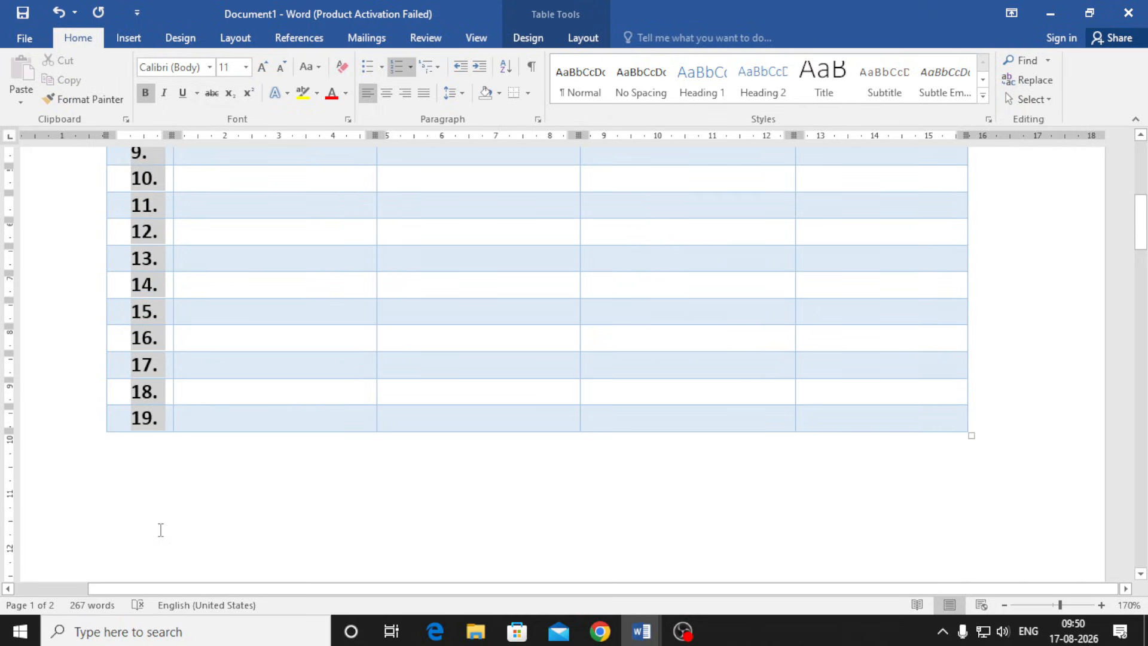
{"action": "scroll", "coordinate": [245, 353], "scroll_direction": "up", "scroll_amount": 8}
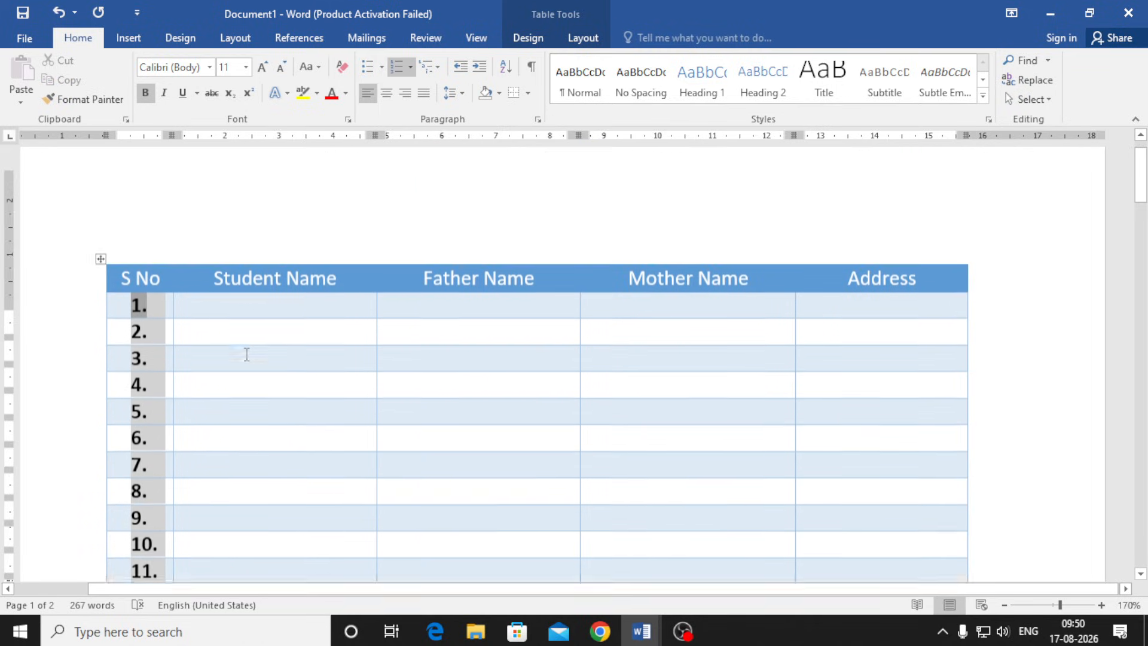
{"action": "scroll", "coordinate": [457, 472], "scroll_direction": "down", "scroll_amount": 10}
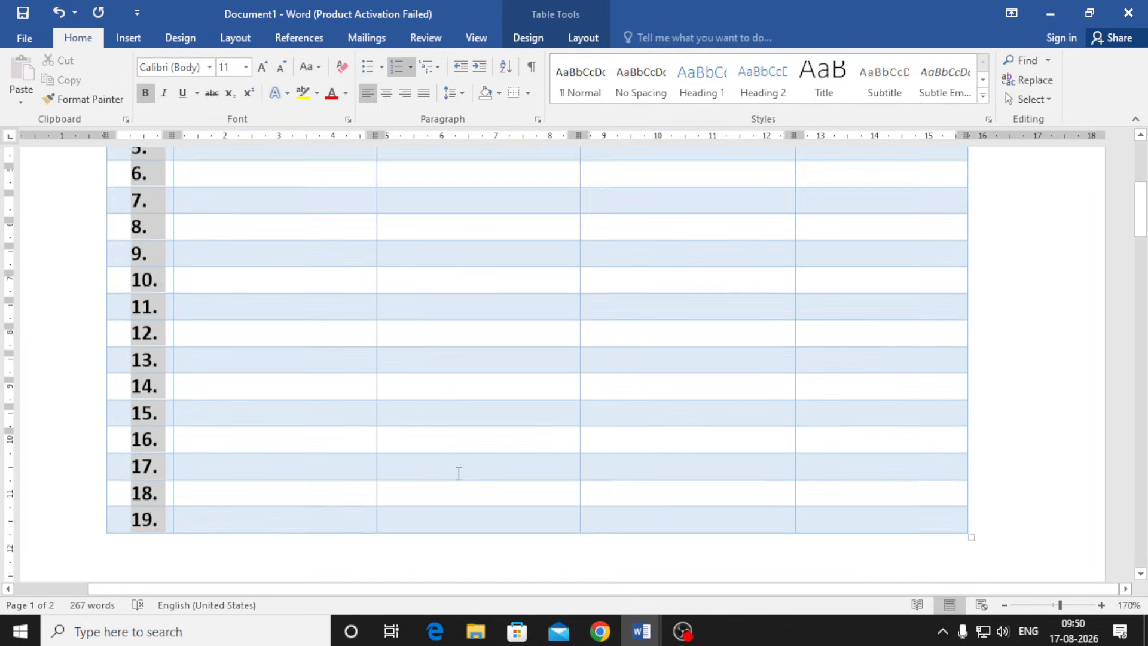
Fill in row 19 with the student's, father's and mother's names and the address
{"action": "left_click", "coordinate": [310, 259]}
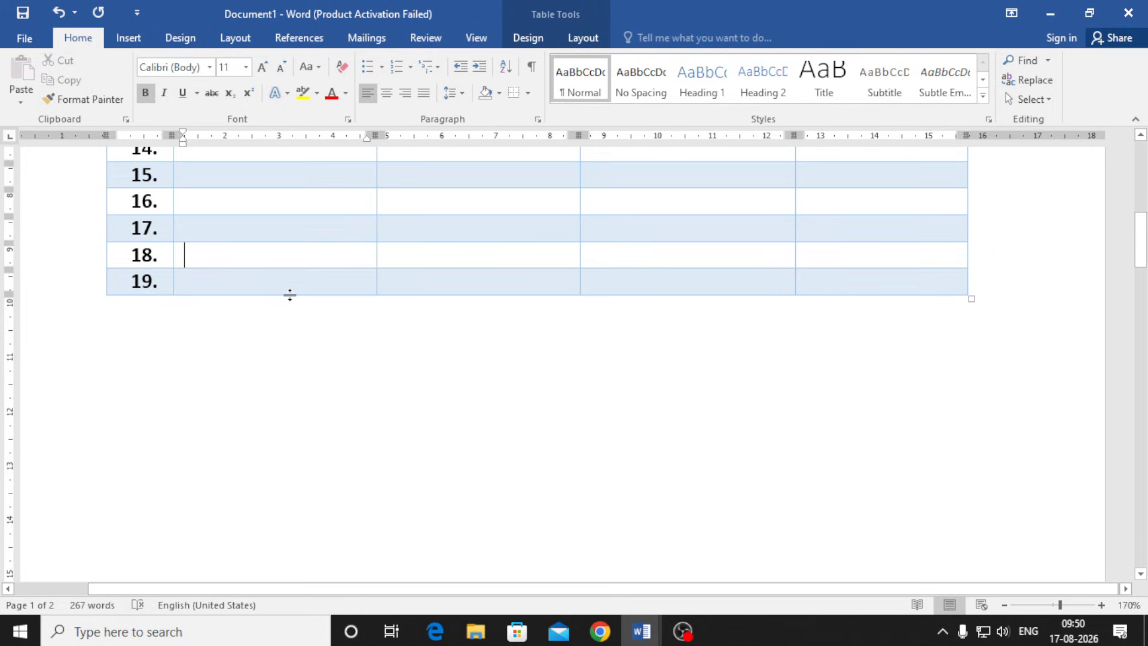
{"action": "key", "text": "Down"}
{"action": "type", "text": "Ram"}
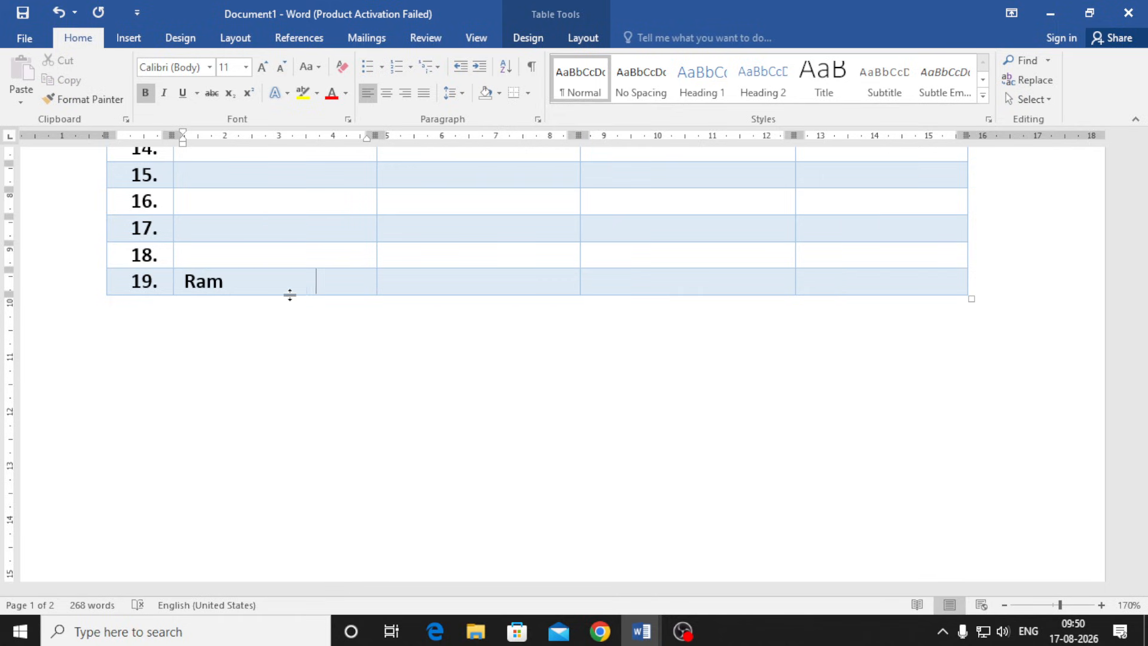
{"action": "key", "text": "Tab"}
{"action": "type", "text": "jAY"}
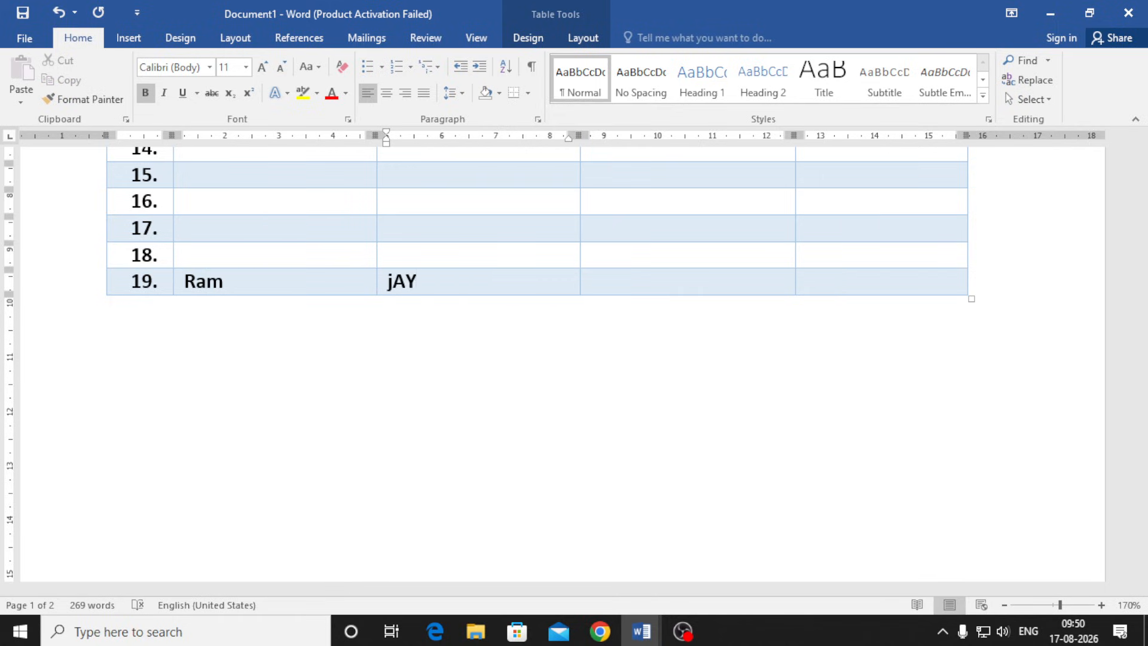
{"action": "key", "text": "Tab"}
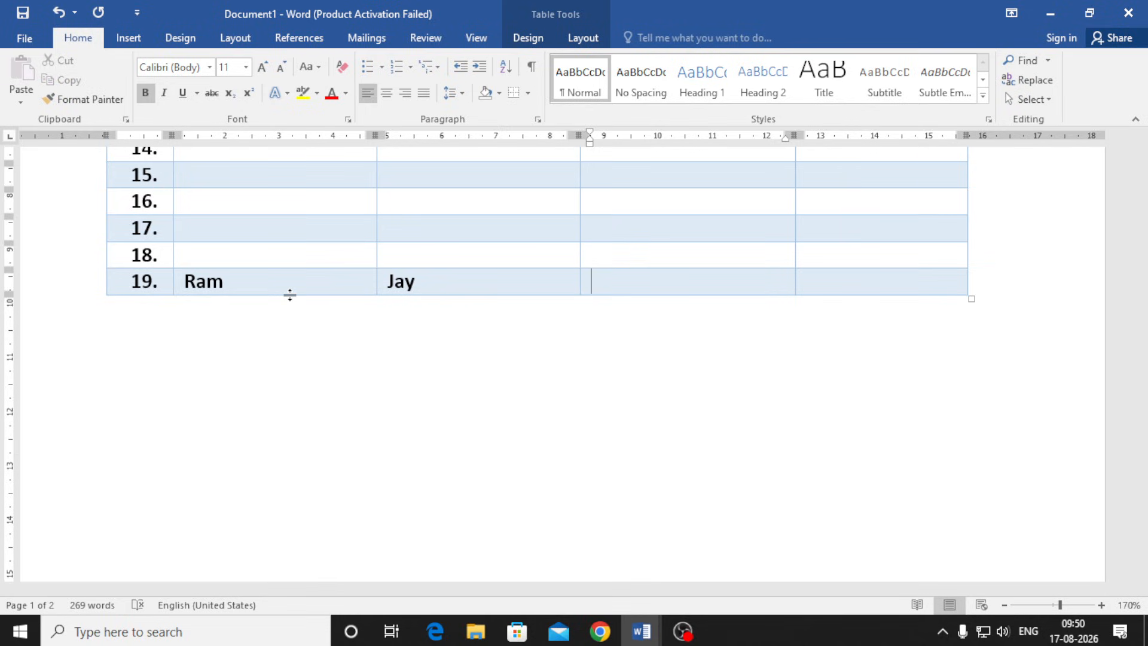
{"action": "type", "text": "divya"}
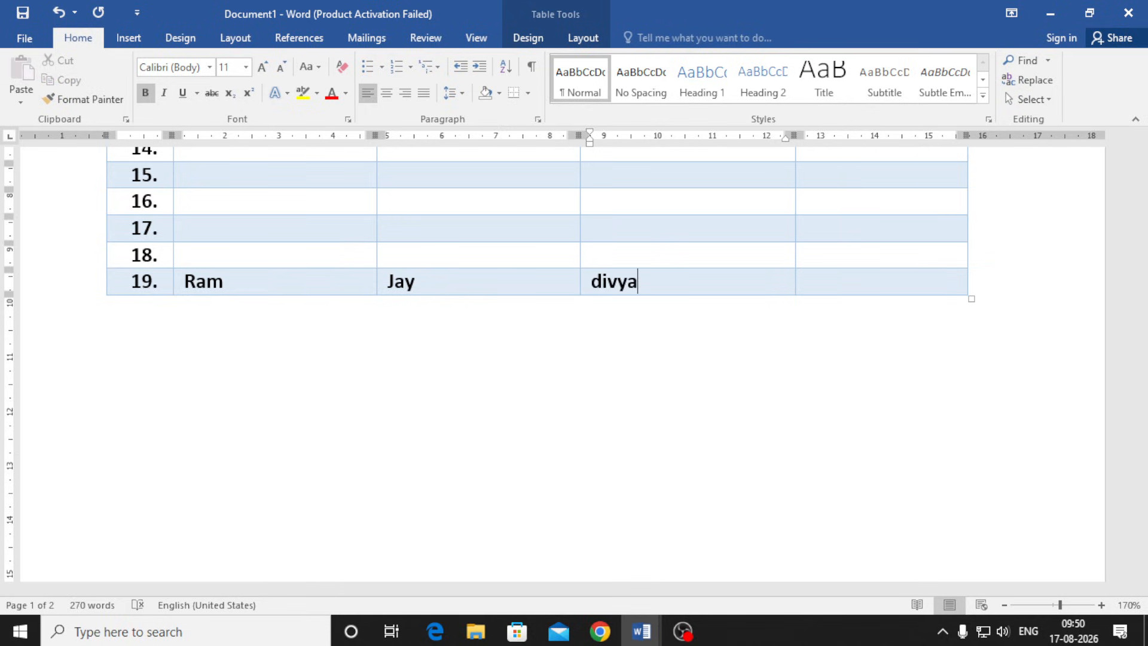
{"action": "key", "text": "Tab"}
{"action": "type", "text": "harda"}
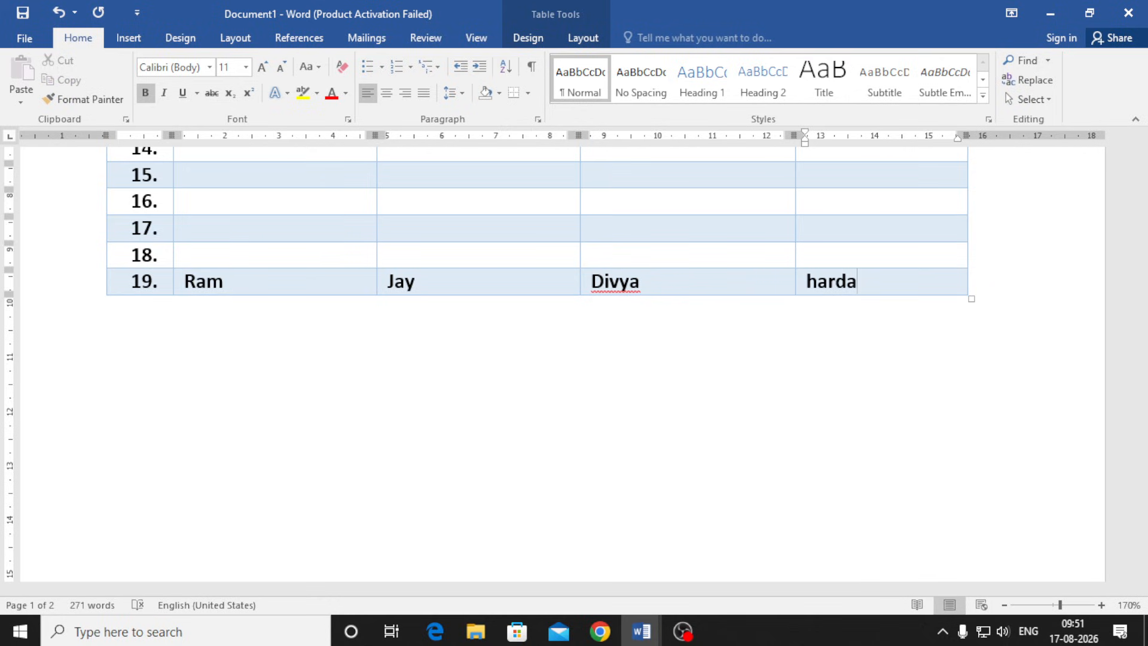
{"action": "key", "text": "Tab"}
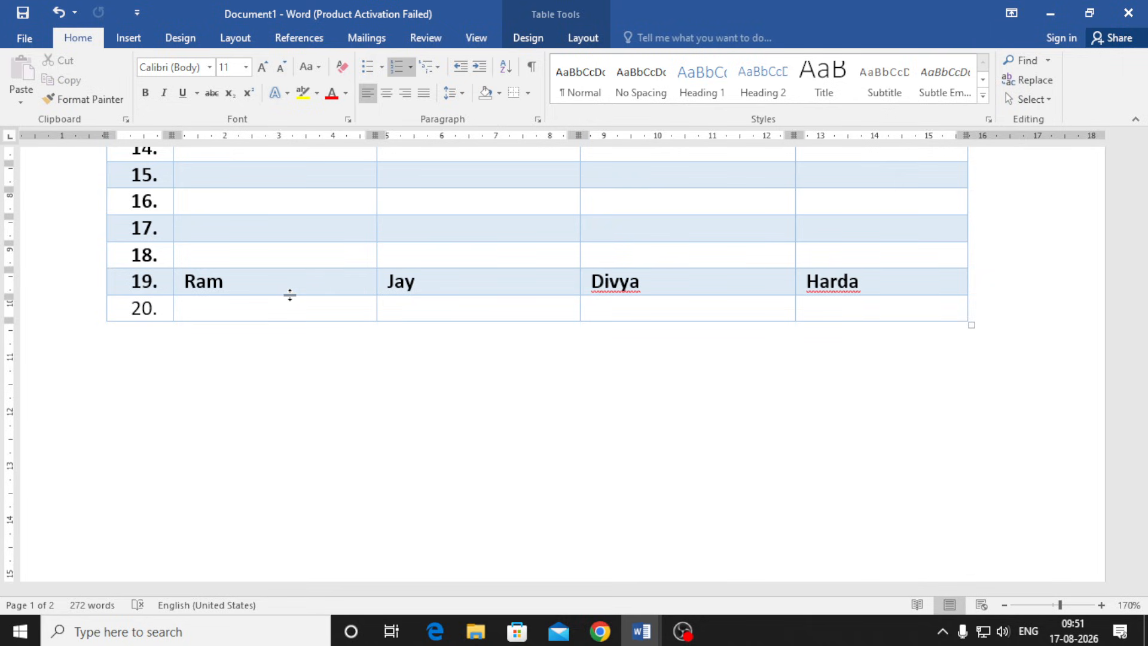
{"action": "key", "text": "ctrl+z"}
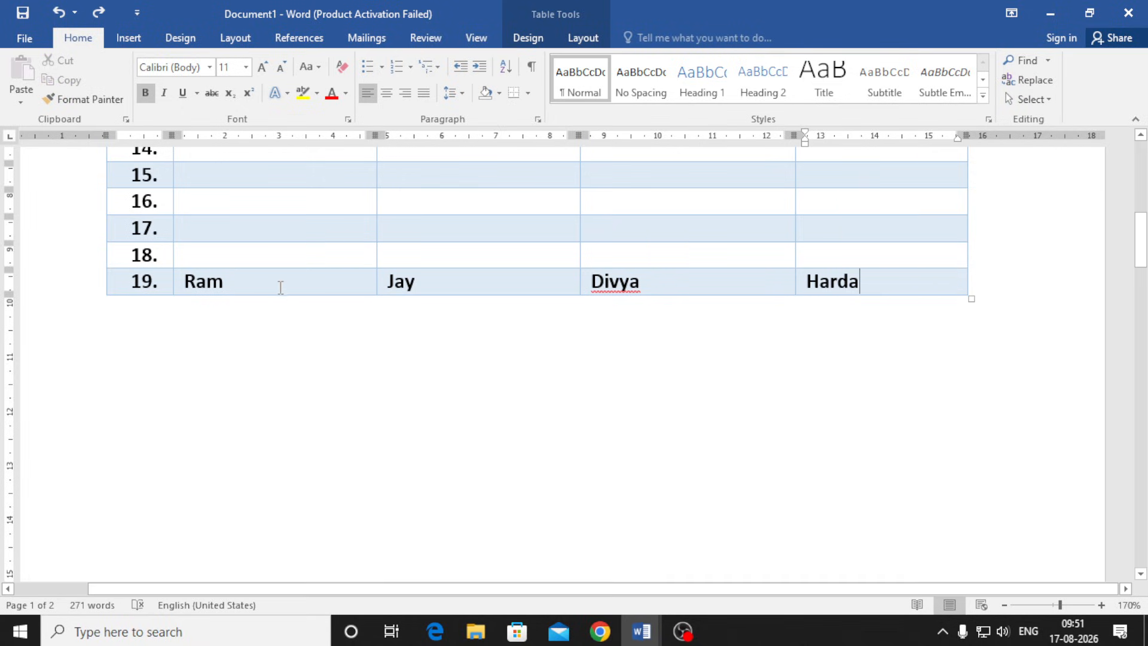
Extend the table past row 19 by adding new numbered rows at its end, up to row 43
{"action": "left_click", "coordinate": [276, 286]}
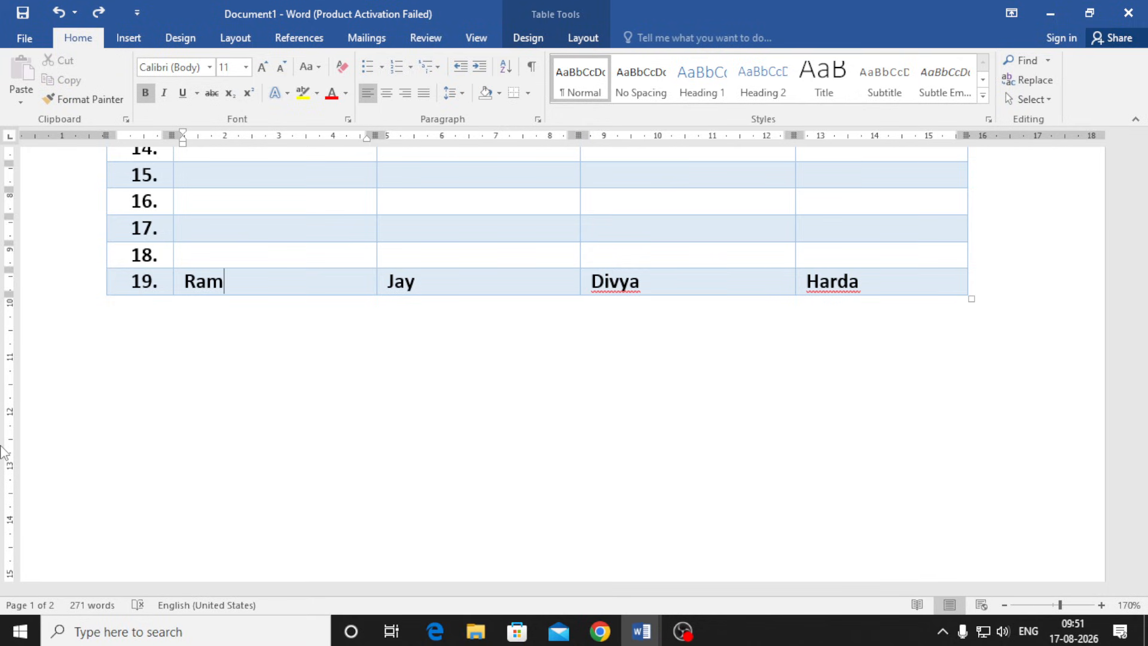
{"action": "key", "text": "Tab"}
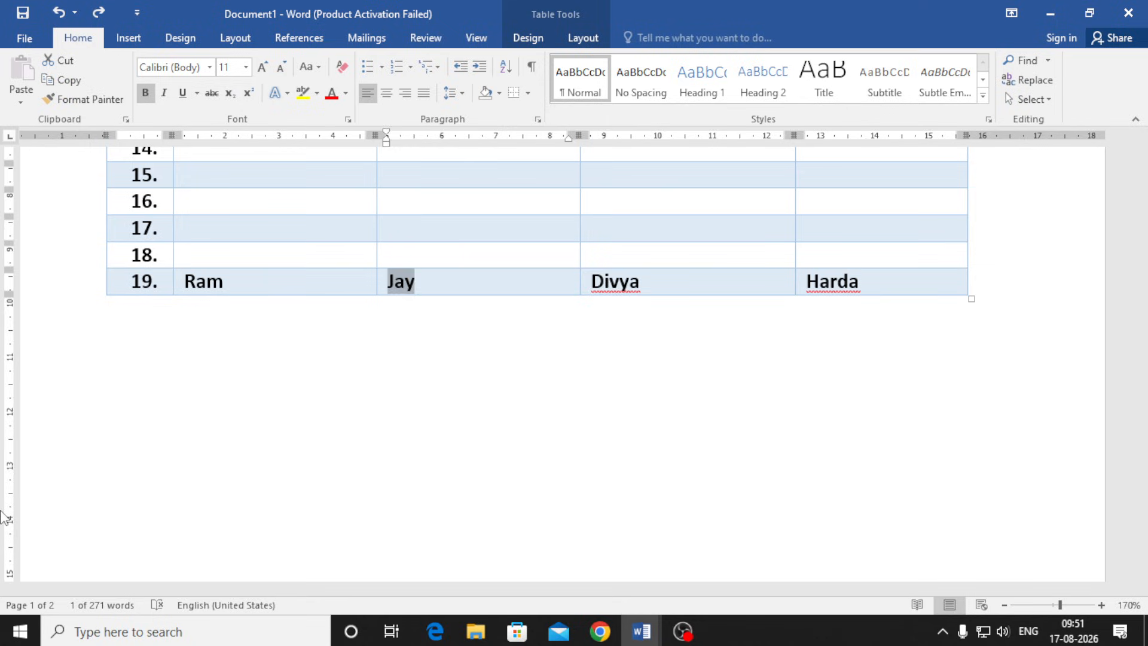
{"action": "key", "text": "Tab"}
{"action": "key", "text": "Tab"}
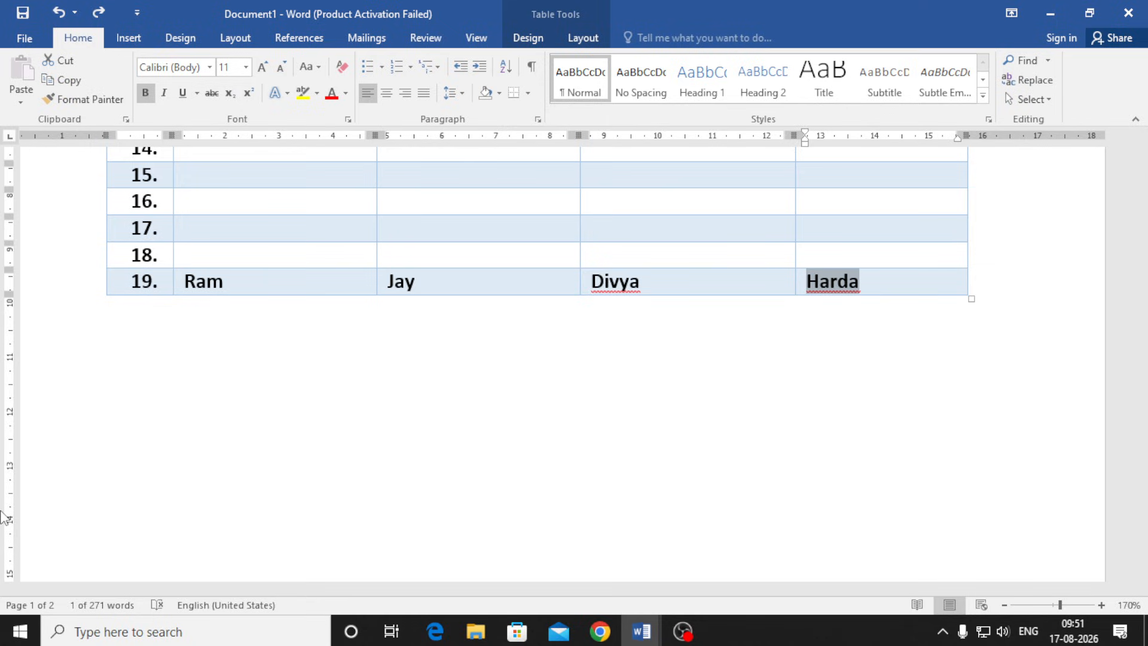
{"action": "key", "text": "Tab"}
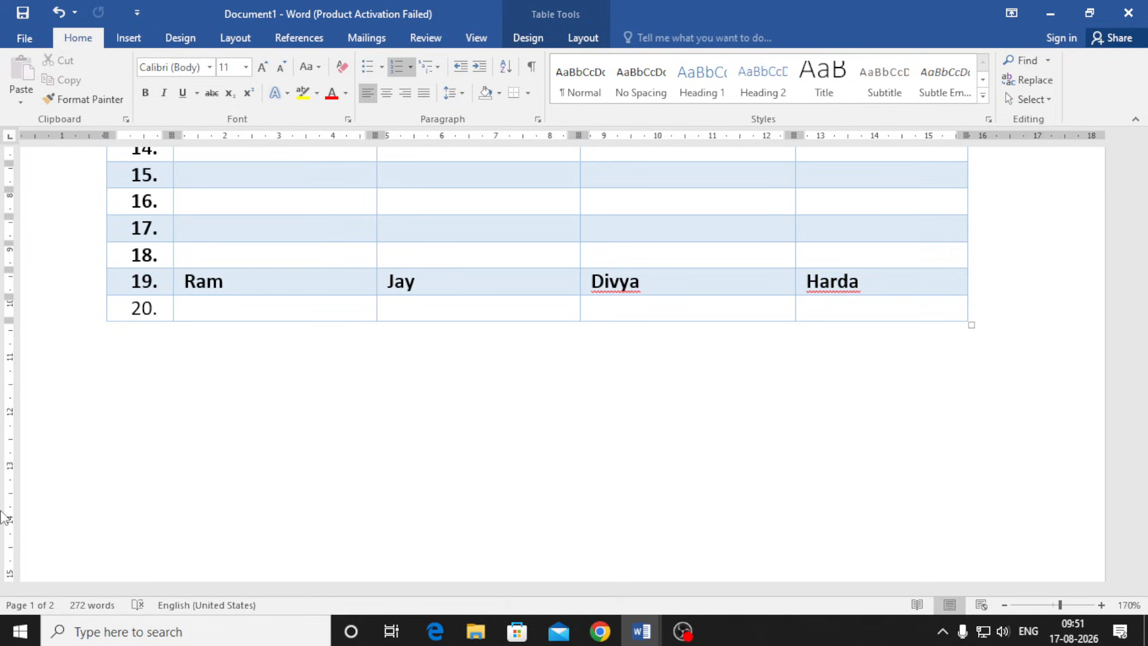
{"action": "key", "text": "Tab"}
{"action": "key", "text": "Tab"}
{"action": "key", "text": "Tab"}
{"action": "key", "text": "Tab"}
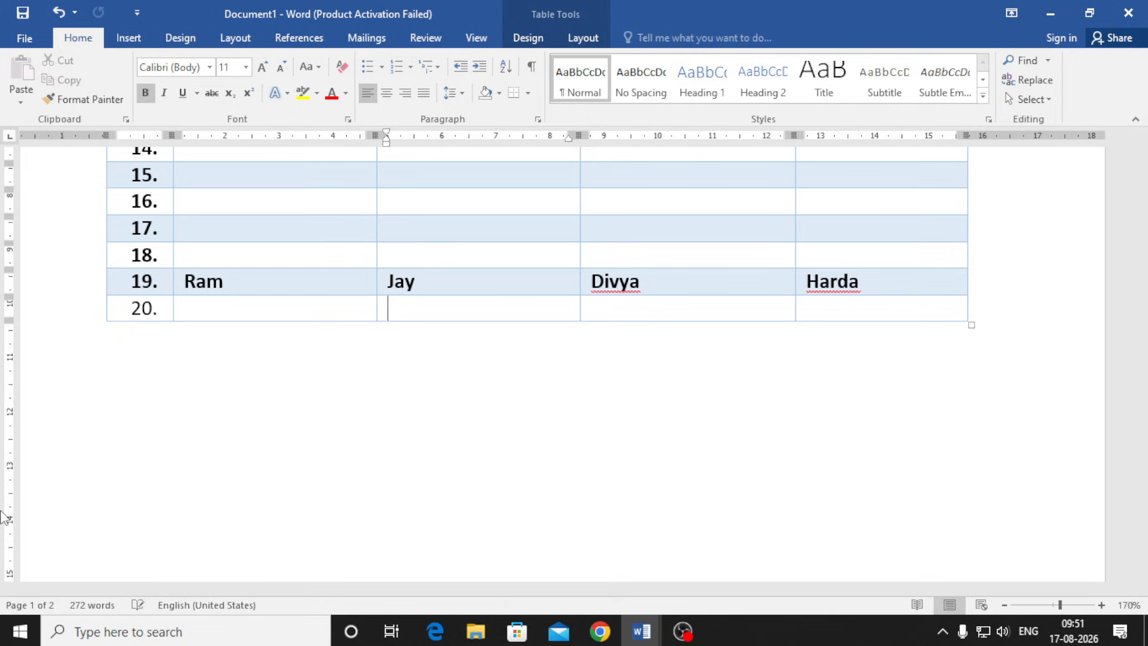
{"action": "key", "text": "Tab"}
{"action": "key", "text": "Tab"}
{"action": "key", "text": "Tab"}
{"action": "key", "text": "Tab"}
{"action": "key", "text": "Tab"}
{"action": "key", "text": "Tab"}
{"action": "key", "text": "Tab"}
{"action": "key", "text": "Tab"}
{"action": "key", "text": "Tab"}
{"action": "key", "text": "Tab"}
{"action": "key", "text": "Tab"}
{"action": "key", "text": "Tab"}
{"action": "key", "text": "Tab"}
{"action": "key", "text": "Tab"}
{"action": "key", "text": "Tab"}
{"action": "key", "text": "Tab"}
{"action": "key", "text": "Tab"}
{"action": "key", "text": "Tab"}
{"action": "key", "text": "Tab"}
{"action": "key", "text": "Tab"}
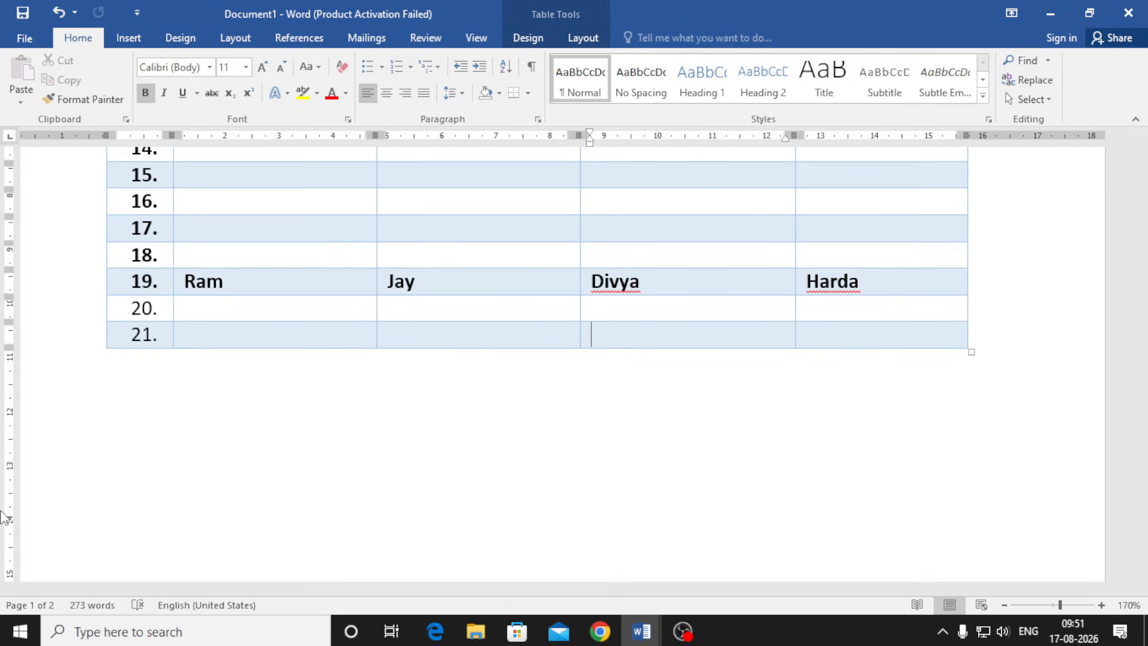
{"action": "key", "text": "Tab"}
{"action": "key", "text": "Tab"}
{"action": "key", "text": "Tab"}
{"action": "key", "text": "Tab"}
{"action": "key", "text": "Tab"}
{"action": "key", "text": "Tab"}
{"action": "key", "text": "Tab"}
{"action": "key", "text": "Tab"}
{"action": "key", "text": "Tab"}
{"action": "key", "text": "Tab"}
{"action": "key", "text": "Tab"}
{"action": "key", "text": "Tab"}
{"action": "key", "text": "Tab"}
{"action": "key", "text": "Tab"}
{"action": "key", "text": "Tab"}
{"action": "key", "text": "Tab"}
{"action": "key", "text": "Tab"}
{"action": "key", "text": "Tab"}
{"action": "key", "text": "Tab"}
{"action": "key", "text": "Tab"}
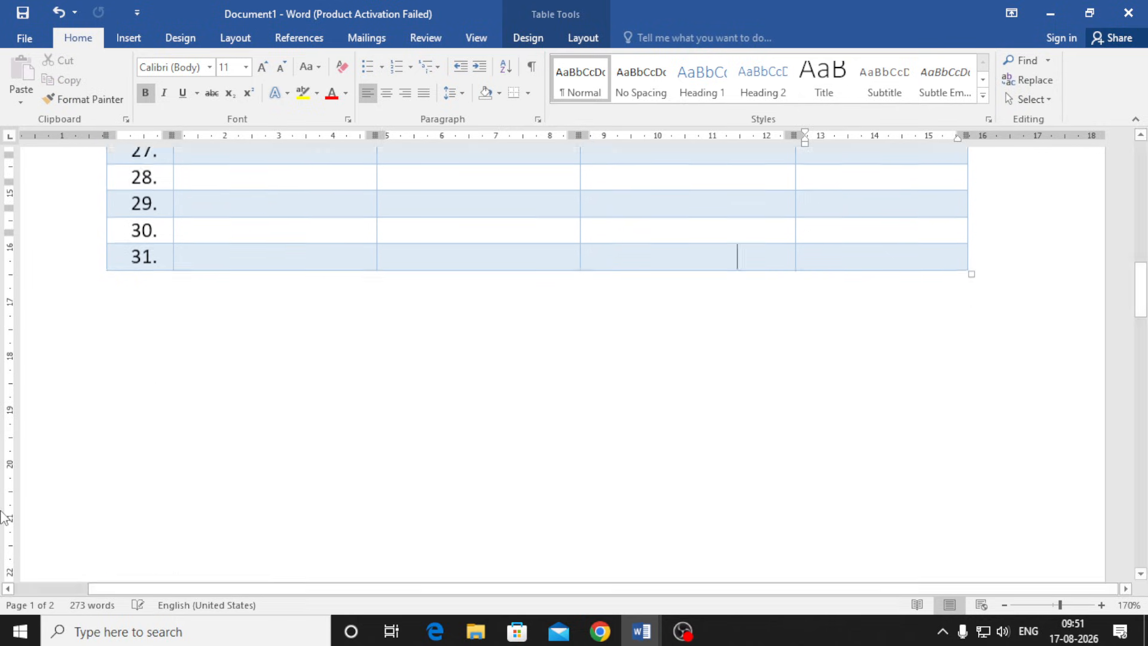
{"action": "key", "text": "Tab"}
{"action": "key", "text": "Tab"}
{"action": "key", "text": "Tab"}
{"action": "key", "text": "Tab"}
{"action": "key", "text": "Tab"}
{"action": "key", "text": "Tab"}
{"action": "key", "text": "Tab"}
{"action": "key", "text": "Tab"}
{"action": "key", "text": "Tab"}
{"action": "key", "text": "Tab"}
{"action": "key", "text": "Tab"}
{"action": "key", "text": "Tab"}
{"action": "key", "text": "Tab"}
{"action": "key", "text": "Tab"}
{"action": "key", "text": "Tab"}
{"action": "key", "text": "Tab"}
{"action": "key", "text": "Tab"}
{"action": "key", "text": "Tab"}
{"action": "key", "text": "Tab"}
{"action": "key", "text": "Tab"}
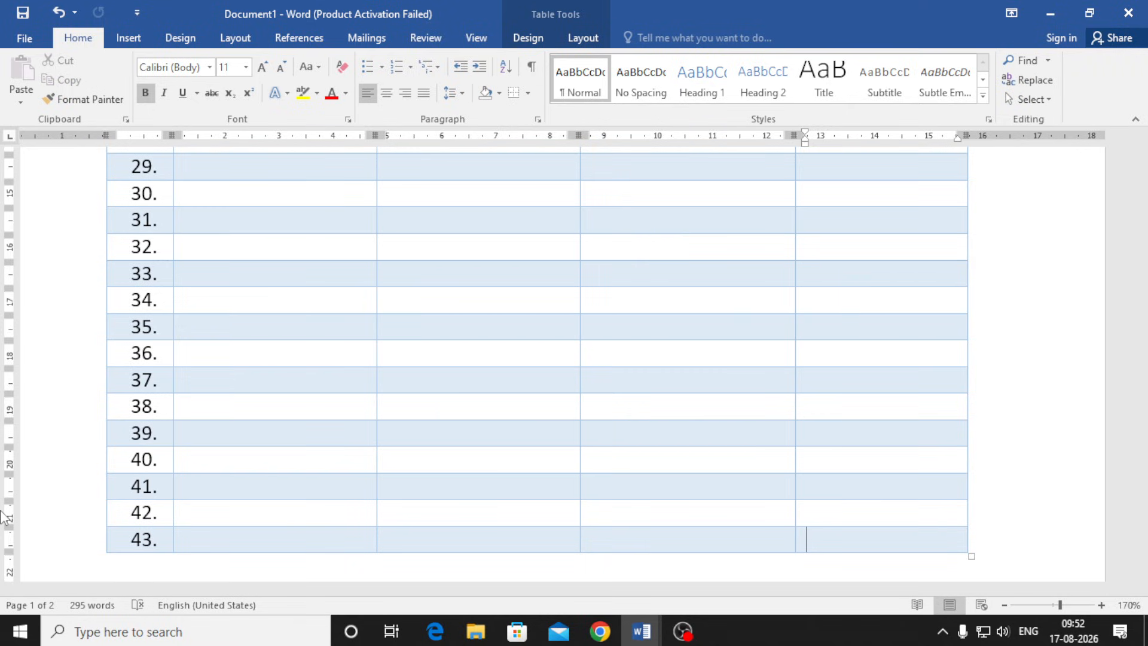
Insert a new column to the right of the Address column and enter "Mobile No" as its heading
{"action": "scroll", "coordinate": [5, 517], "scroll_direction": "up", "scroll_amount": 15}
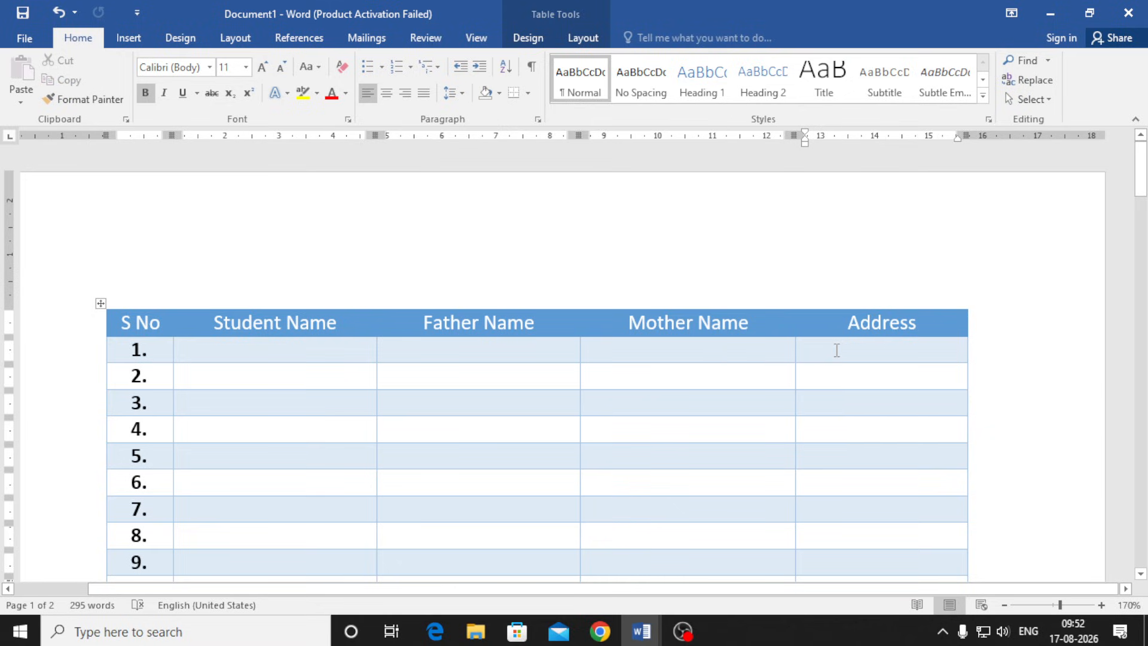
{"action": "left_click", "coordinate": [531, 38]}
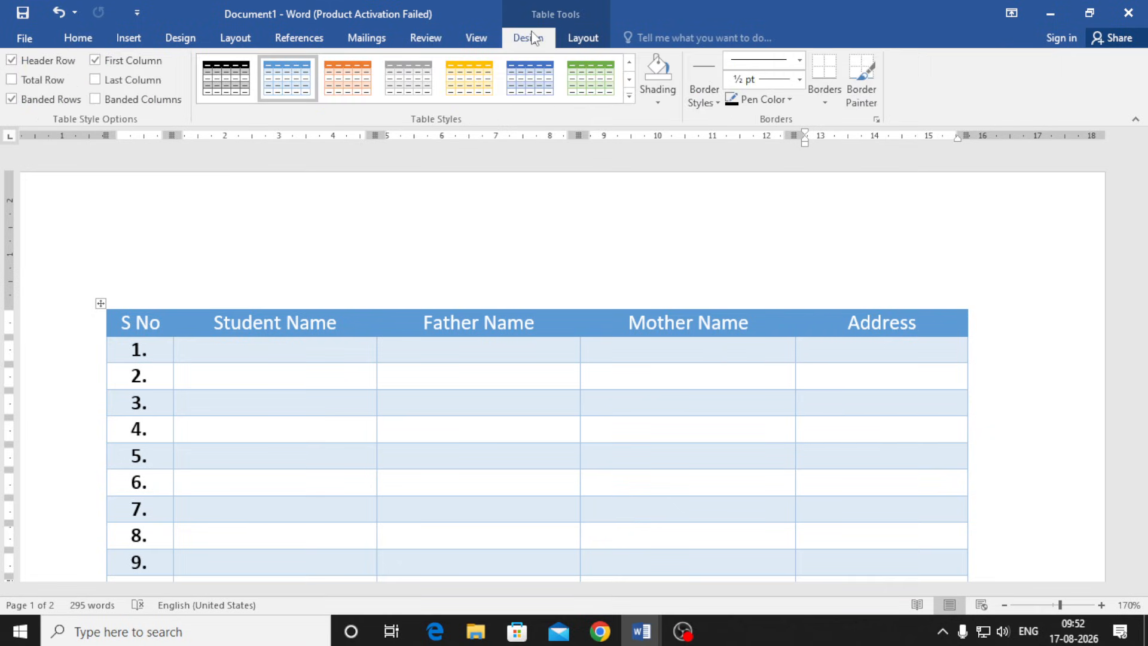
{"action": "left_click", "coordinate": [583, 37]}
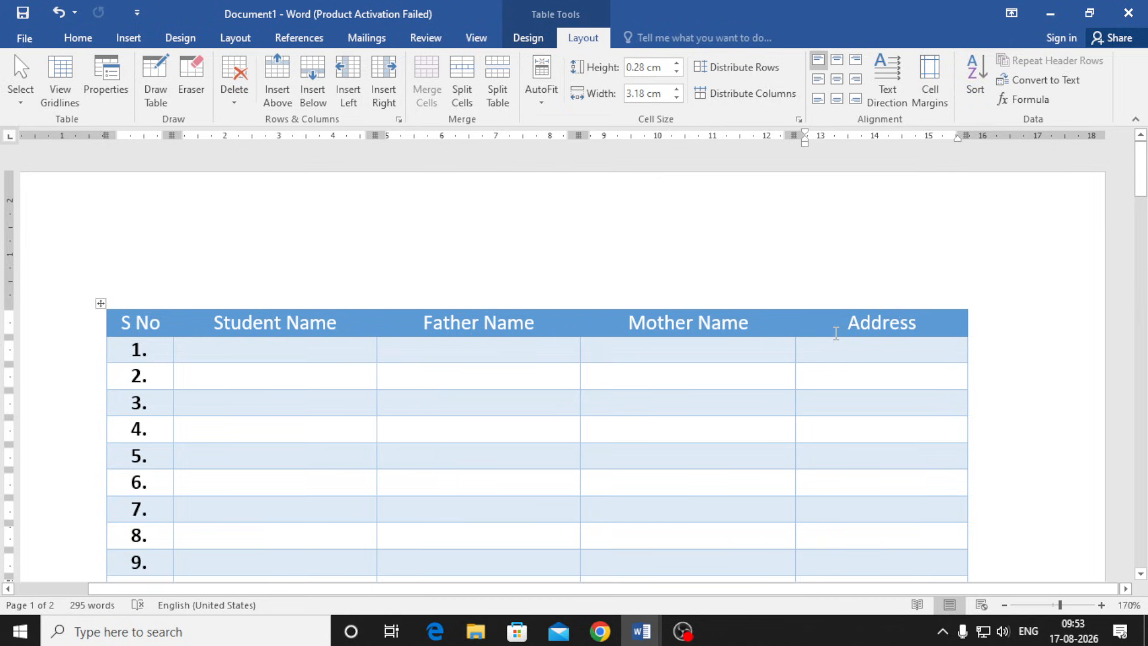
{"action": "left_click", "coordinate": [386, 84]}
{"action": "left_click", "coordinate": [892, 329]}
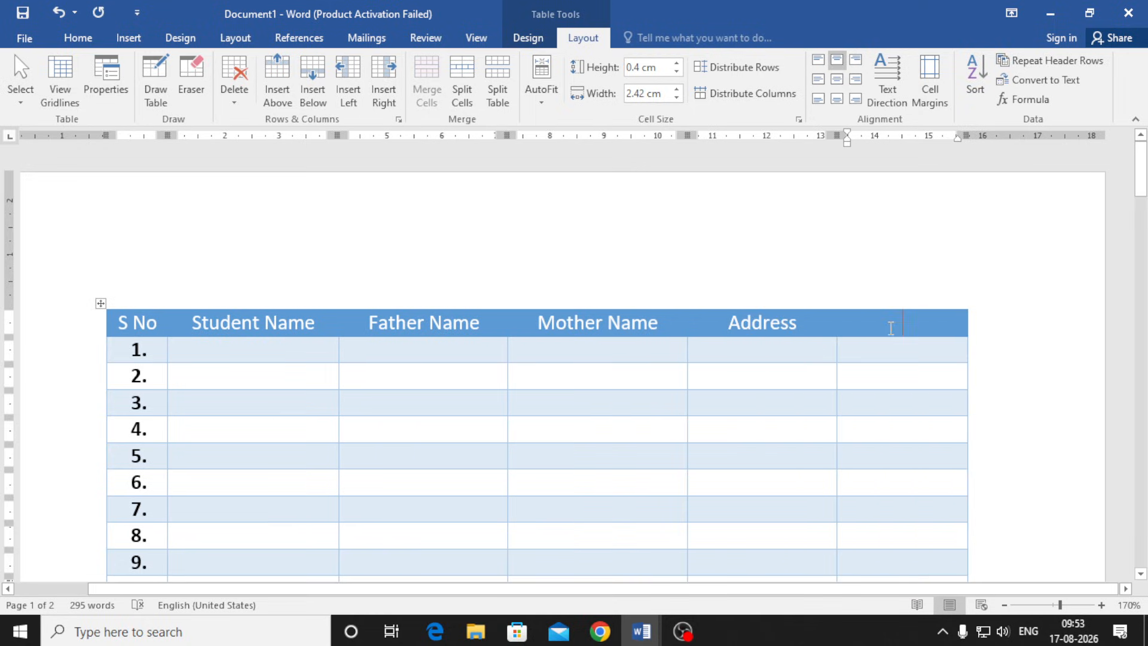
{"action": "type", "text": "mO"}
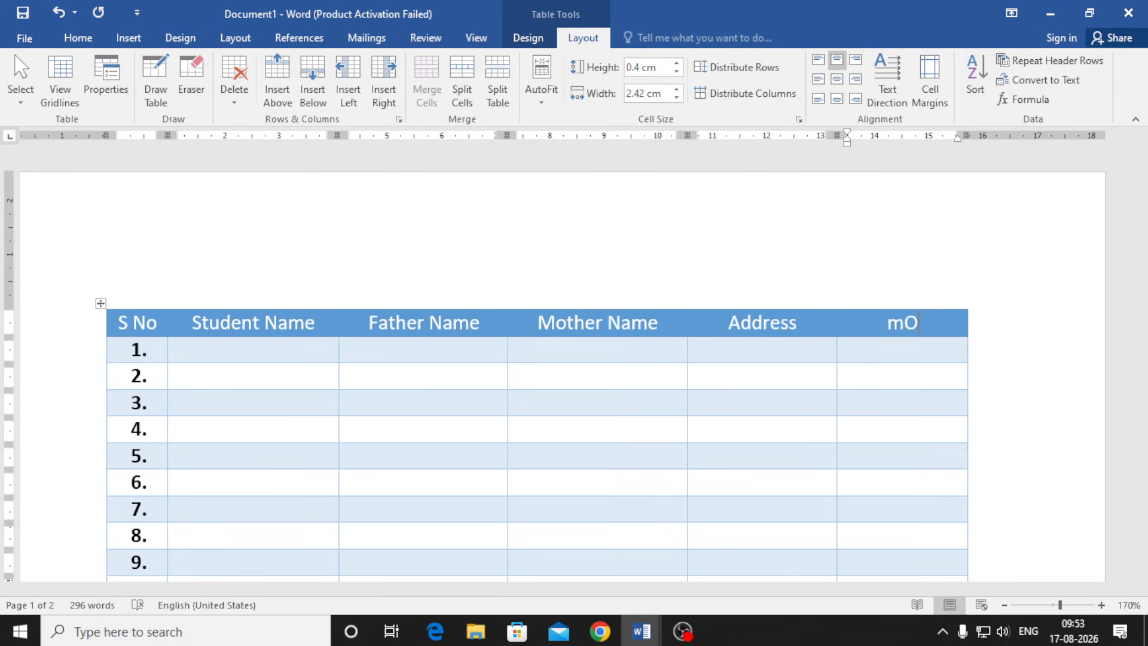
{"action": "type", "text": "BILE No"}
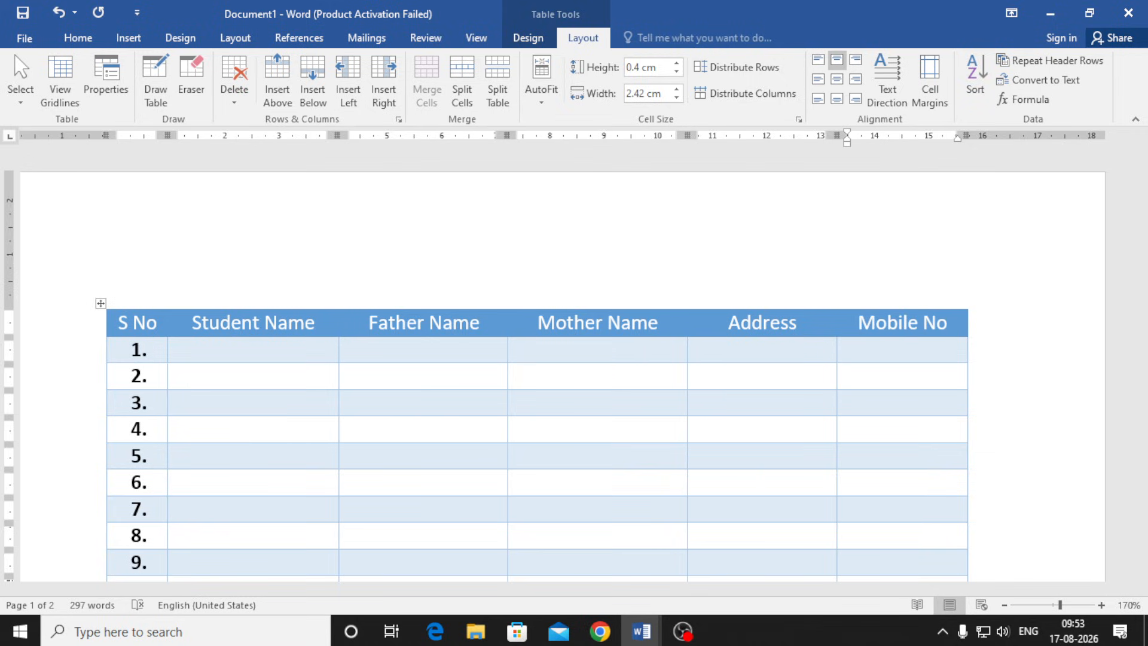
Insert a new row above row 2 of the student table
{"action": "left_click", "coordinate": [856, 360]}
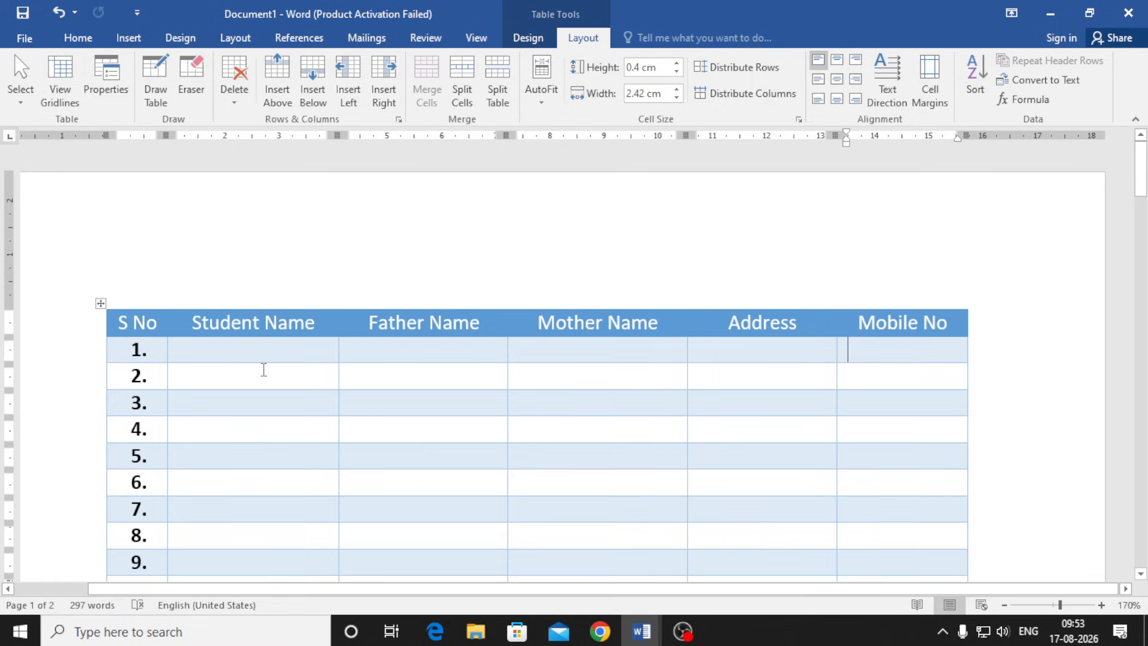
{"action": "left_click", "coordinate": [263, 369]}
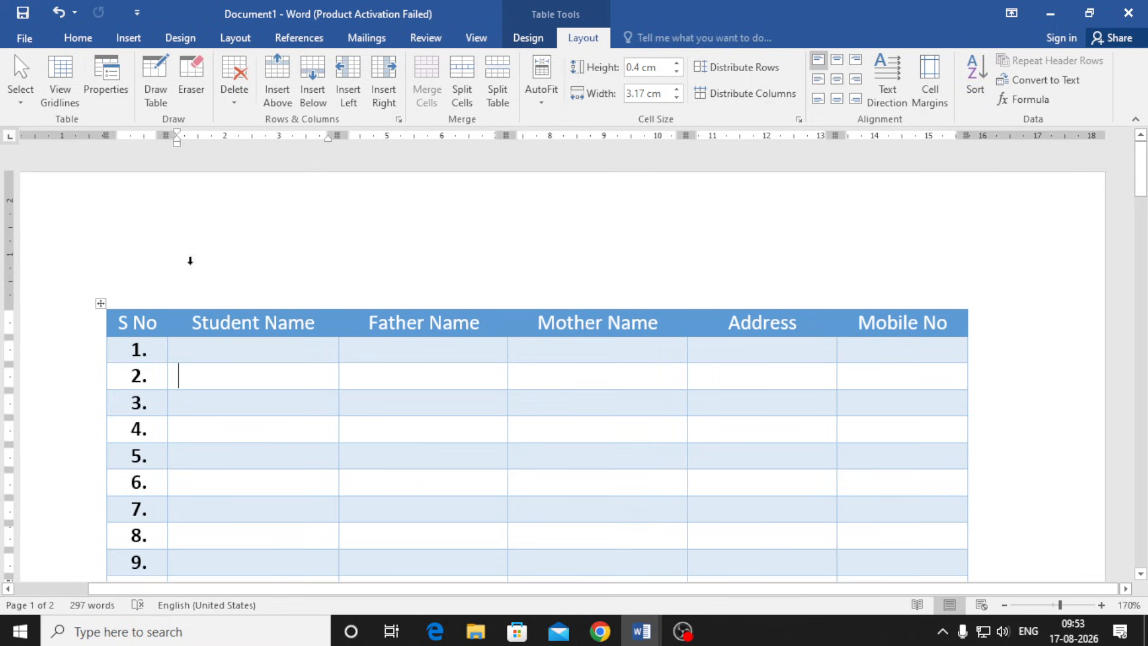
{"action": "left_click", "coordinate": [278, 78]}
{"action": "left_click", "coordinate": [207, 396]}
Insert six new rows above row 44 at the end of the table, extending it to row 50
{"action": "scroll", "coordinate": [195, 379], "scroll_direction": "down", "scroll_amount": 15}
{"action": "scroll", "coordinate": [189, 417], "scroll_direction": "up", "scroll_amount": 5}
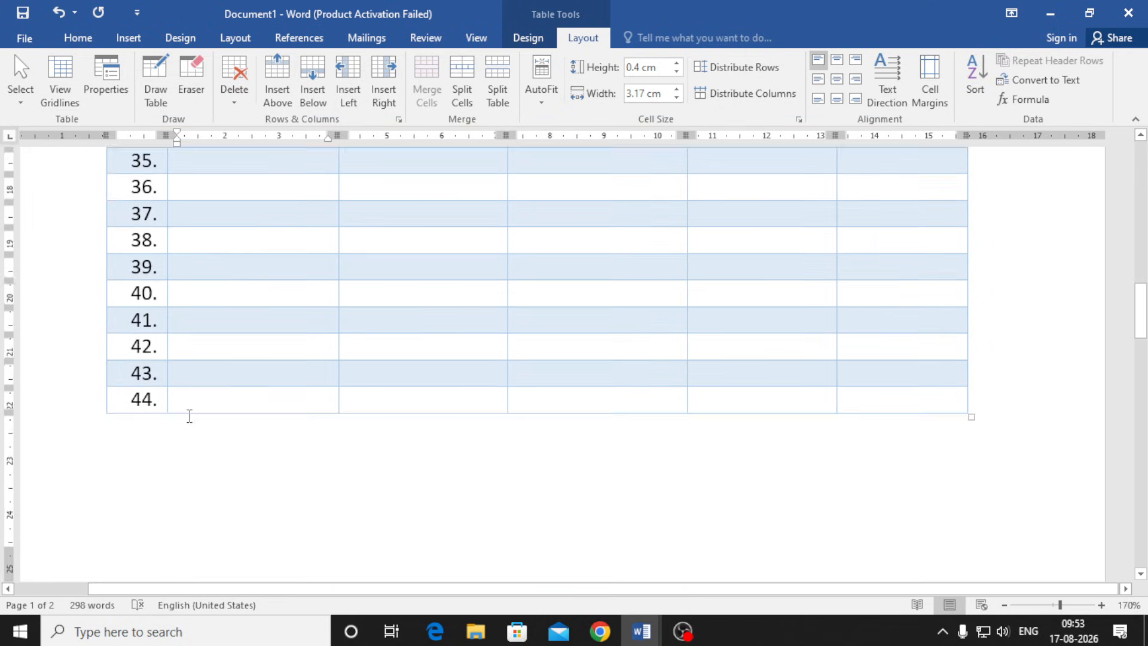
{"action": "left_click", "coordinate": [188, 398]}
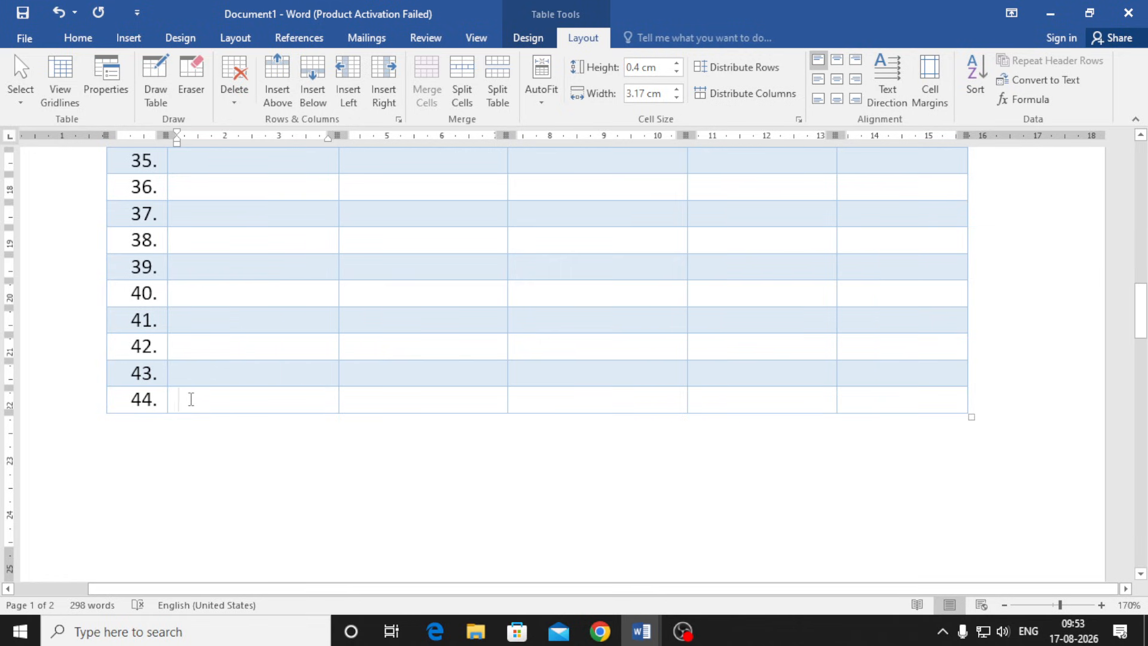
{"action": "left_click", "coordinate": [285, 67]}
{"action": "left_click", "coordinate": [285, 67]}
{"action": "left_click", "coordinate": [285, 67]}
{"action": "left_click", "coordinate": [284, 67]}
{"action": "left_click", "coordinate": [285, 67]}
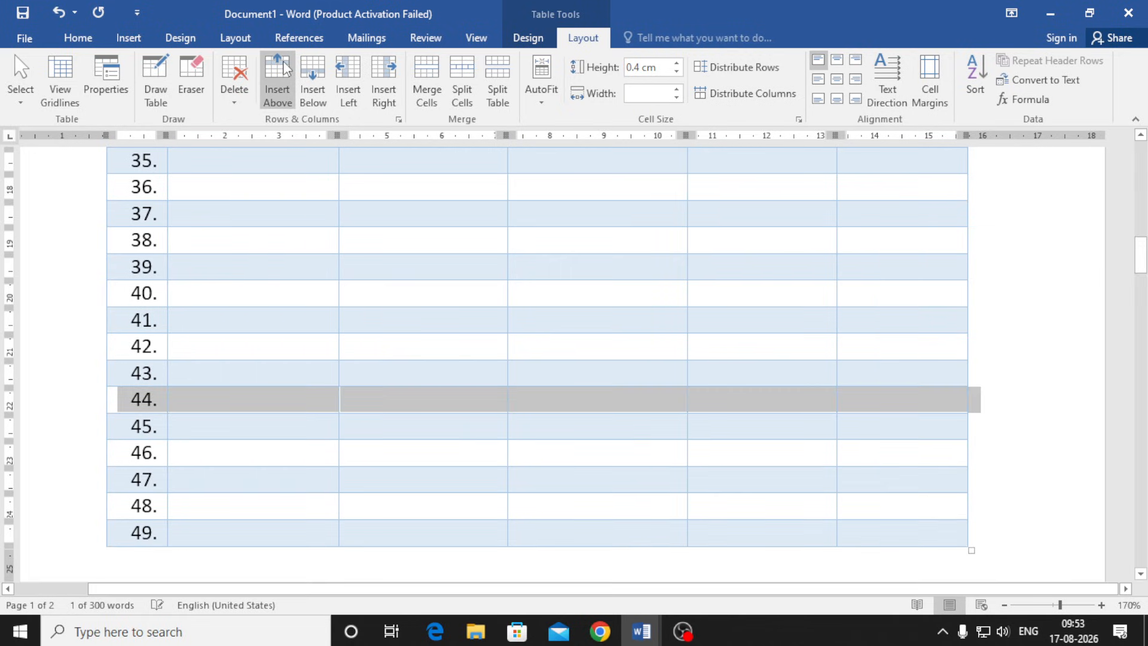
{"action": "left_click", "coordinate": [277, 63]}
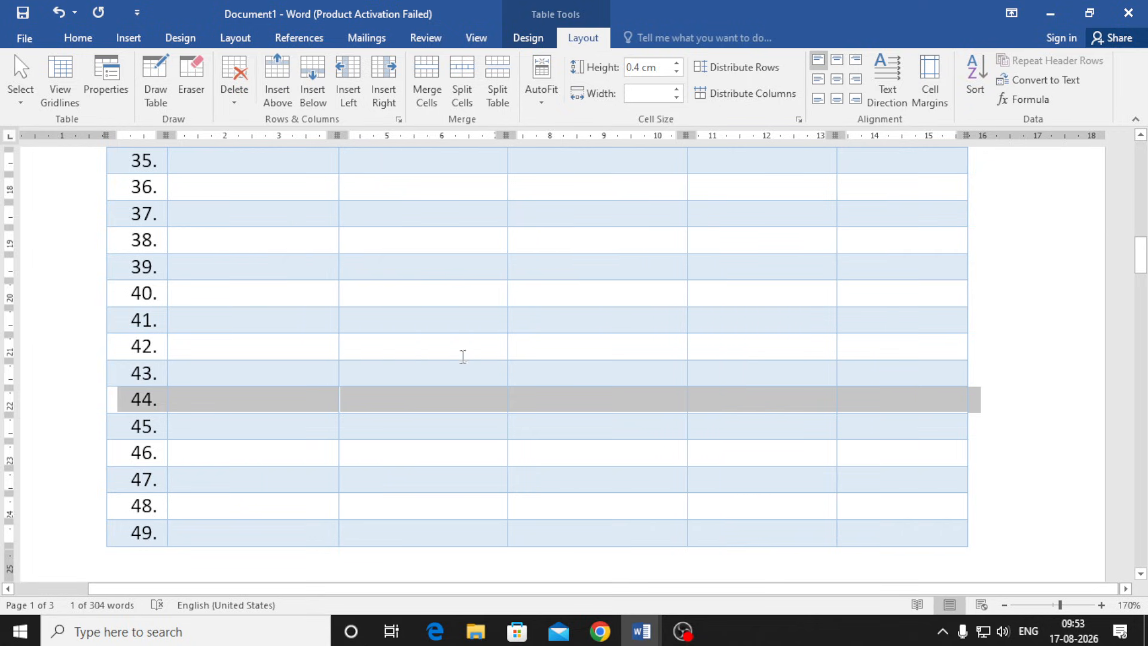
{"action": "scroll", "coordinate": [491, 368], "scroll_direction": "down", "scroll_amount": 3}
{"action": "scroll", "coordinate": [490, 368], "scroll_direction": "down", "scroll_amount": 1}
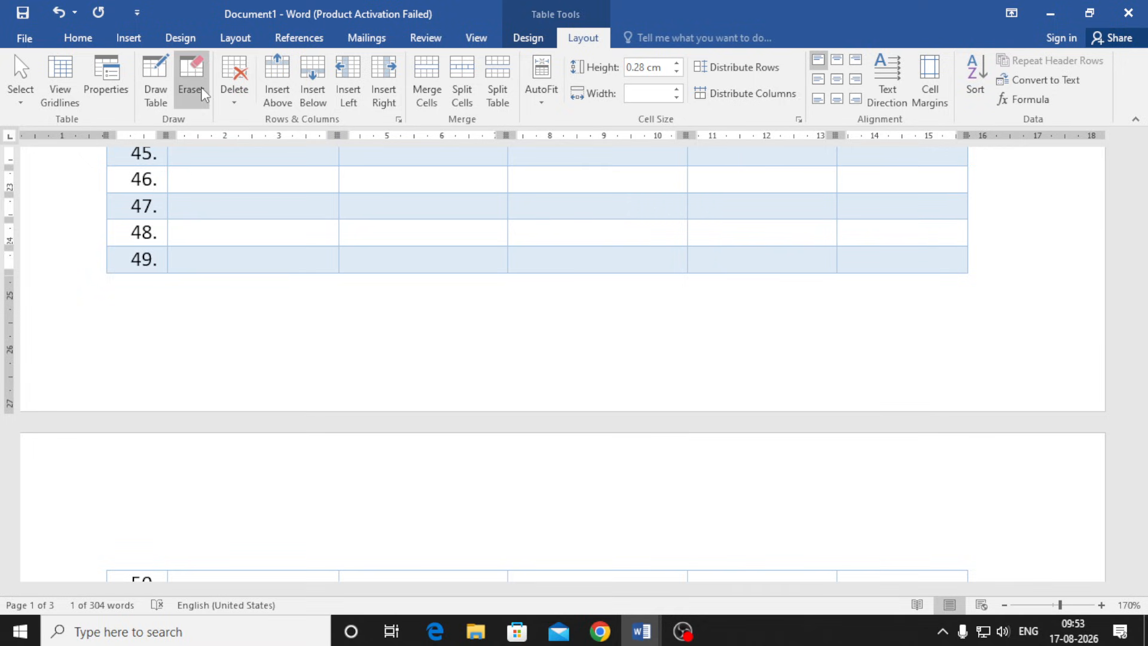
Erase the rows below row 45 at the table's end with the table Eraser
{"action": "left_click", "coordinate": [199, 69]}
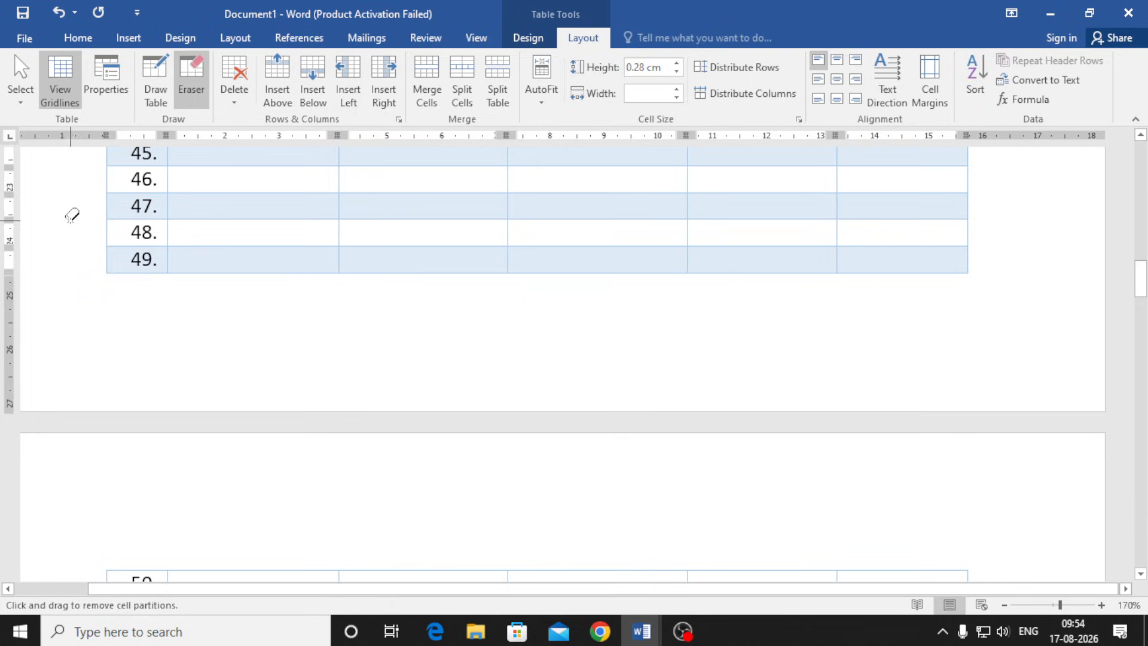
{"action": "mouse_move", "coordinate": [70, 220]}
{"action": "left_mouse_down"}
{"action": "mouse_move", "coordinate": [177, 279]}
{"action": "mouse_move", "coordinate": [809, 357]}
{"action": "mouse_move", "coordinate": [971, 340]}
{"action": "mouse_move", "coordinate": [956, 353]}
{"action": "left_mouse_up"}
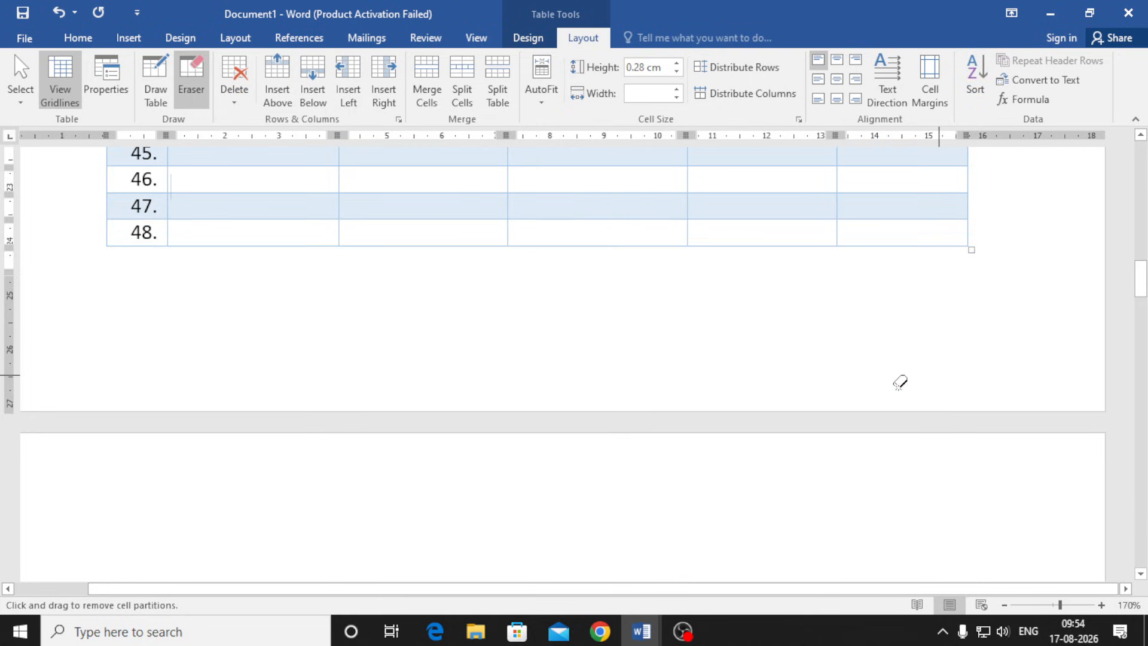
{"action": "mouse_move", "coordinate": [84, 172]}
{"action": "left_mouse_down"}
{"action": "mouse_move", "coordinate": [203, 256]}
{"action": "mouse_move", "coordinate": [749, 301]}
{"action": "mouse_move", "coordinate": [993, 300]}
{"action": "left_mouse_up"}
{"action": "left_click", "coordinate": [620, 323]}
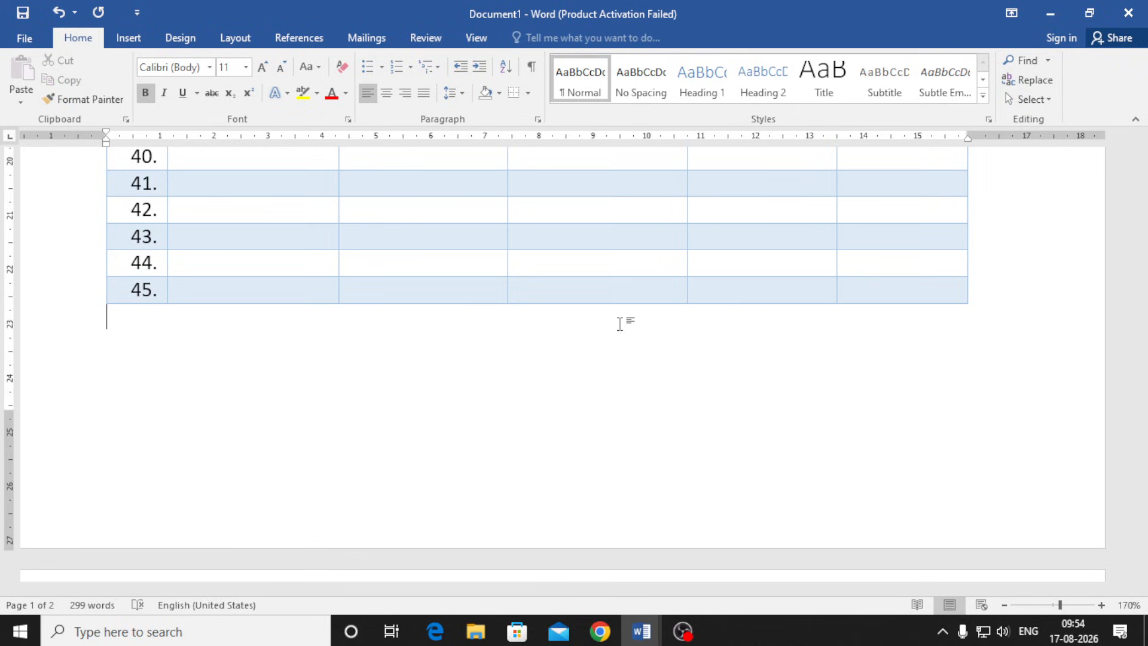
Delete row 45, the last row of the table
{"action": "left_click", "coordinate": [574, 284]}
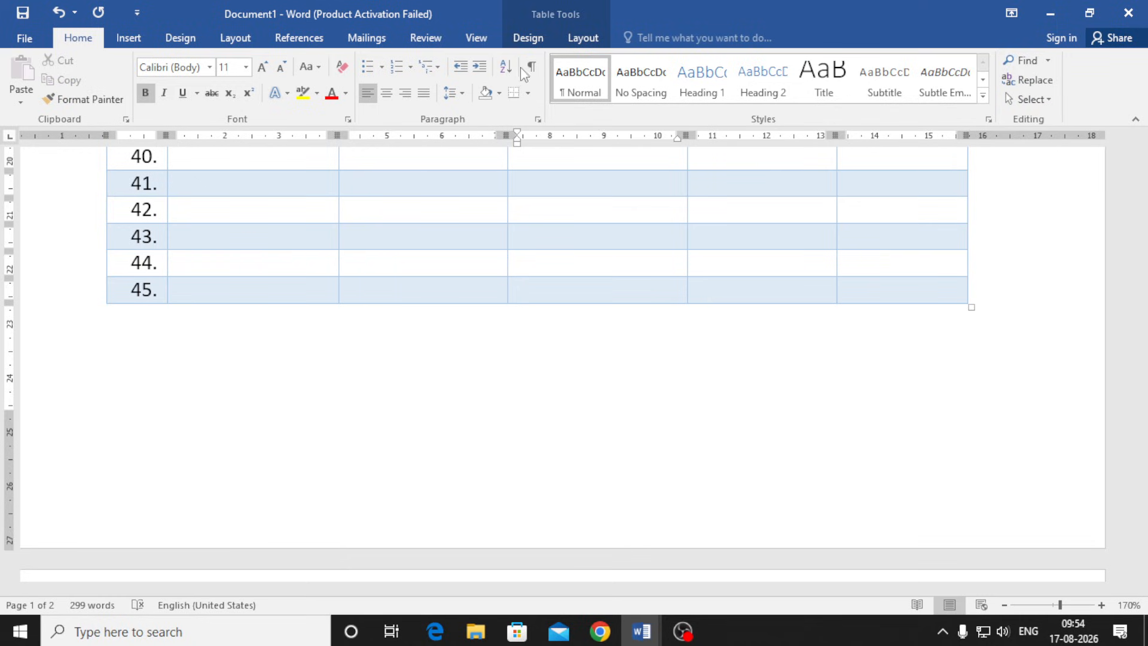
{"action": "left_click", "coordinate": [526, 37]}
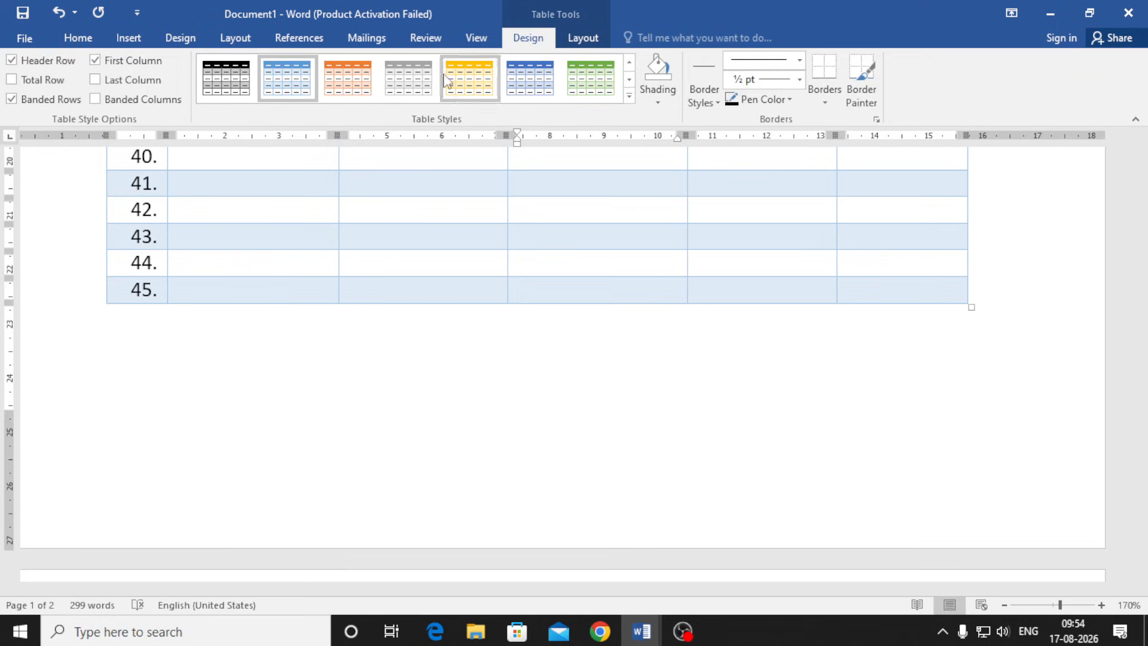
{"action": "left_click", "coordinate": [584, 35]}
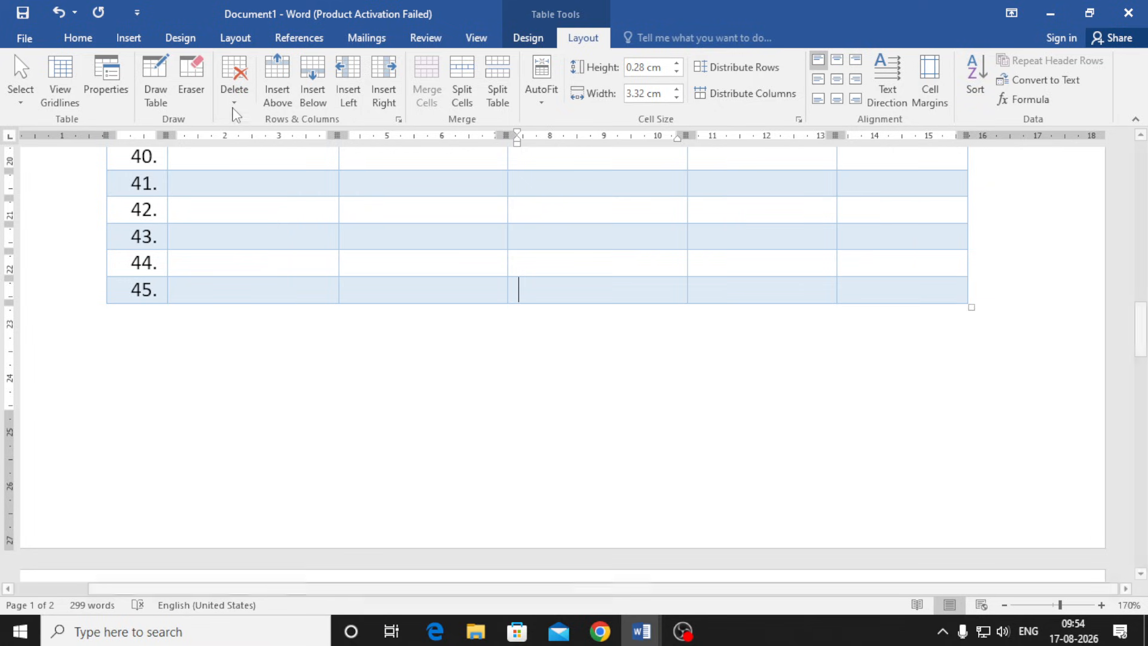
{"action": "left_click", "coordinate": [238, 80]}
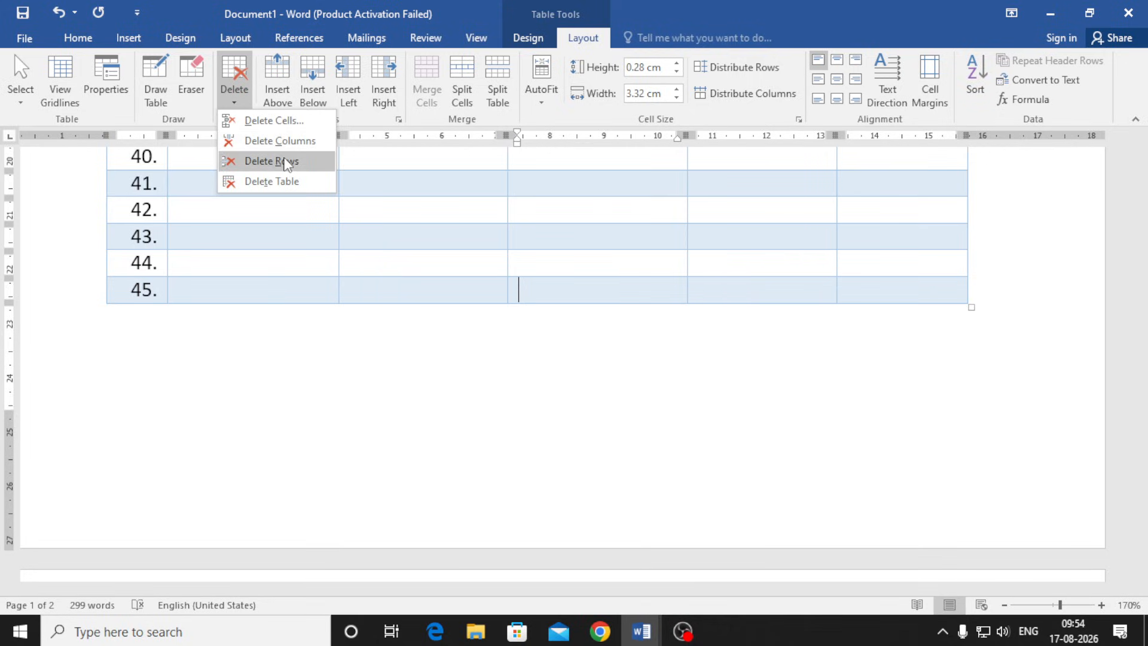
{"action": "left_click", "coordinate": [287, 160]}
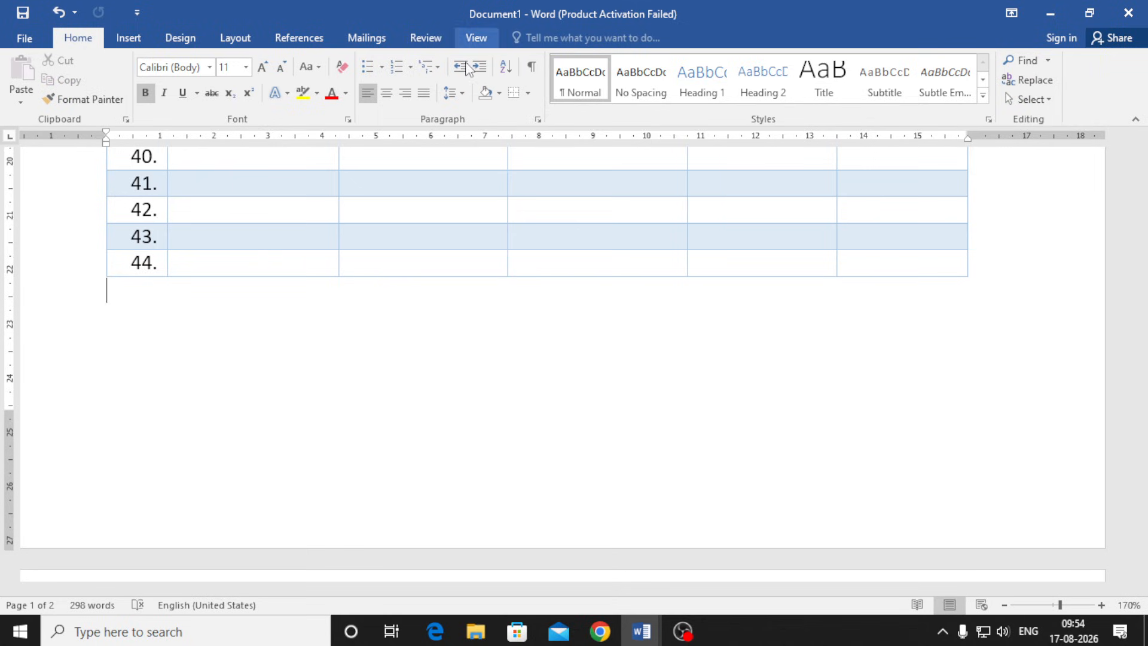
Draw a new full-width row by hand directly below row 44 with the Draw Table tool
{"action": "left_click", "coordinate": [461, 233]}
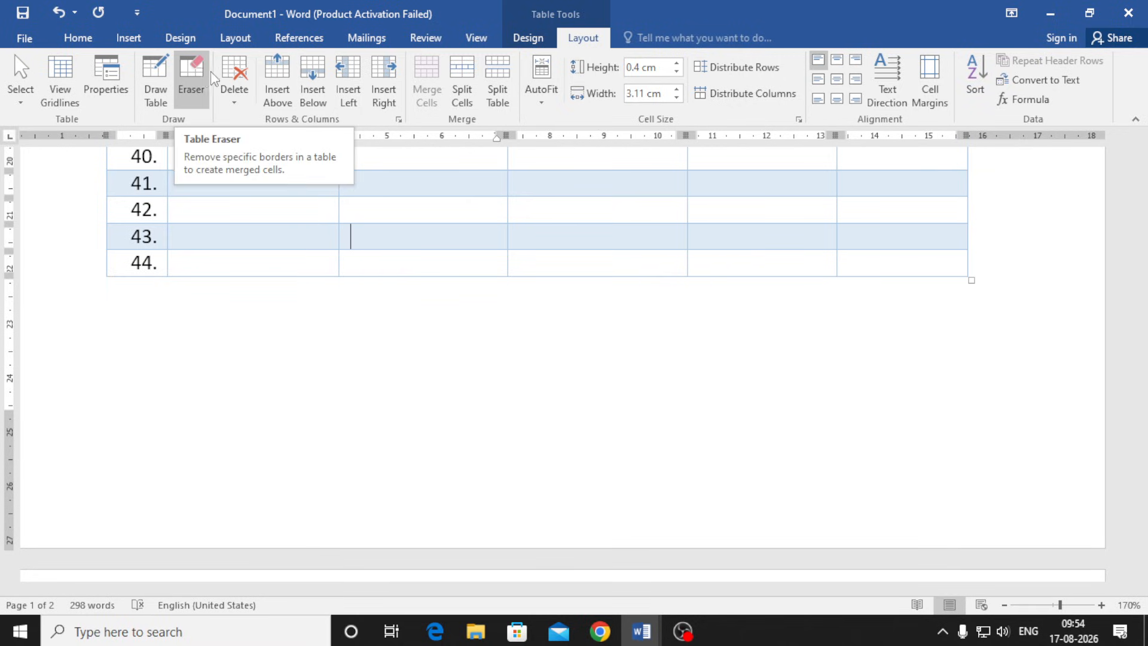
{"action": "left_click", "coordinate": [159, 91]}
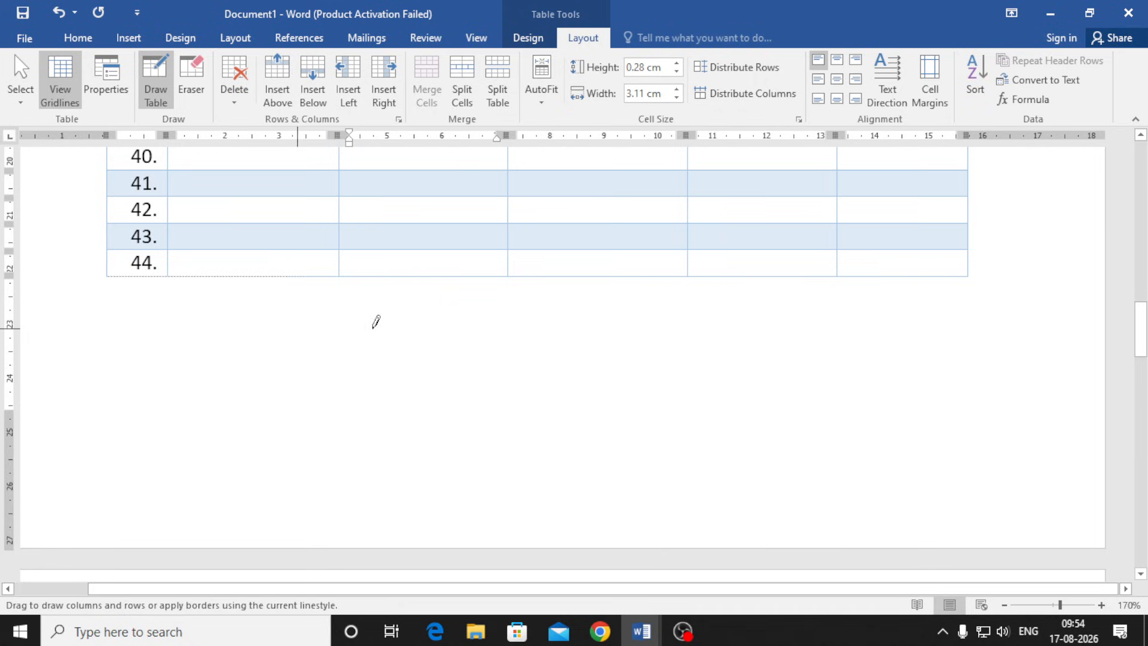
{"action": "mouse_move", "coordinate": [920, 328]}
{"action": "left_mouse_down"}
{"action": "mouse_move", "coordinate": [995, 292]}
{"action": "mouse_move", "coordinate": [969, 301]}
{"action": "left_mouse_up"}
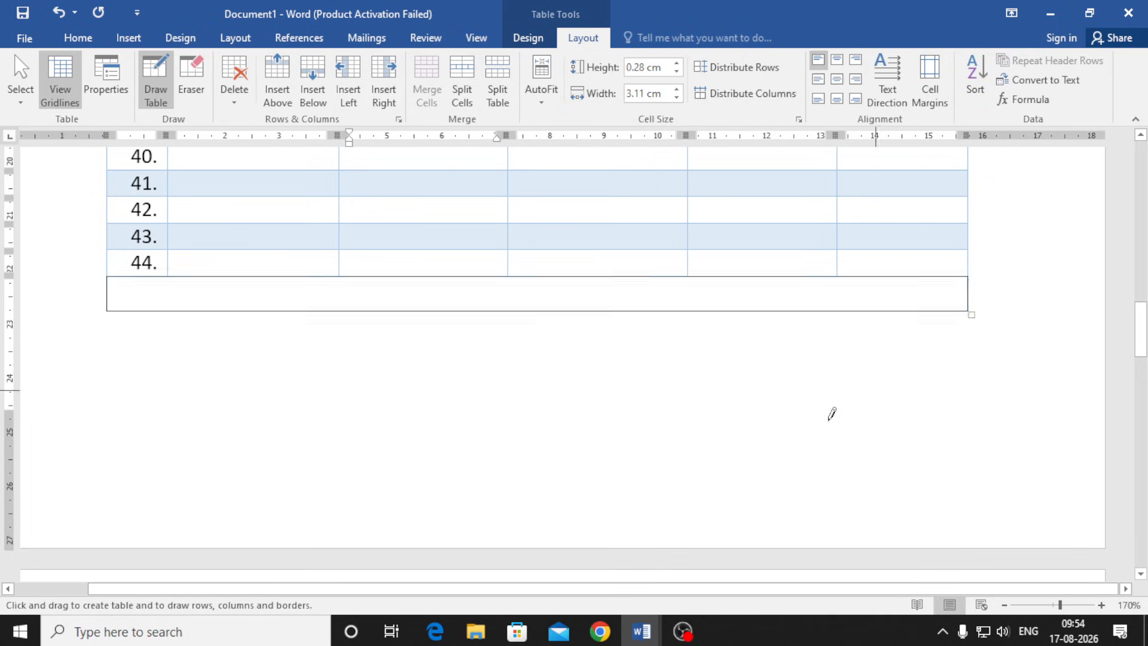
{"action": "scroll", "coordinate": [779, 441], "scroll_direction": "down", "scroll_amount": 20}
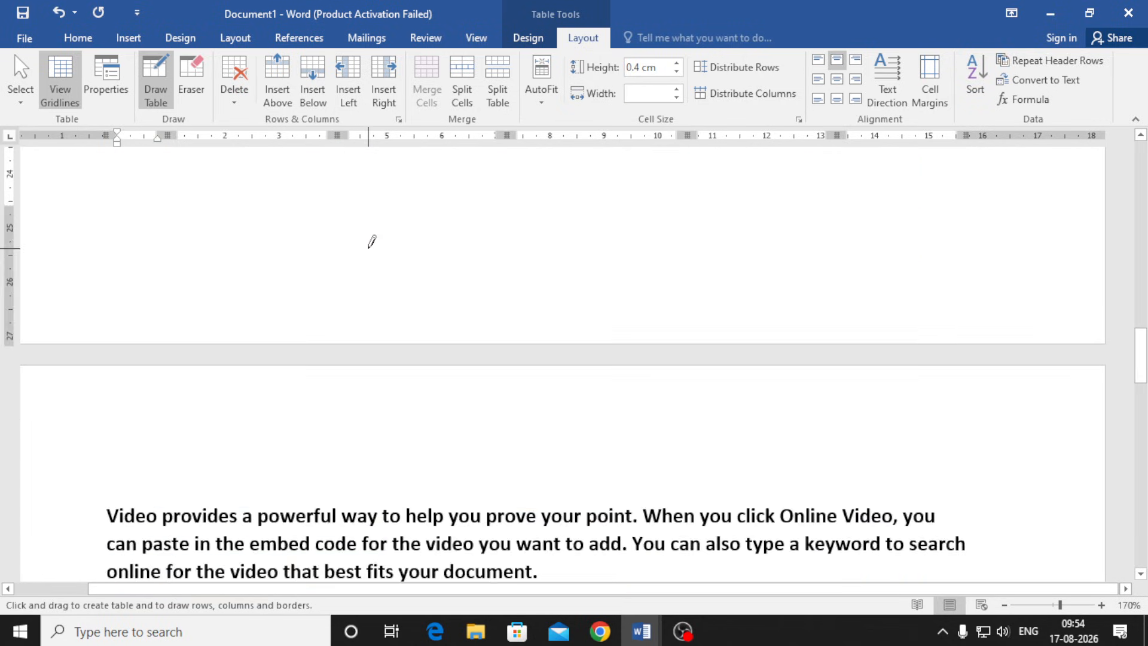
{"action": "scroll", "coordinate": [317, 347], "scroll_direction": "up", "scroll_amount": 4}
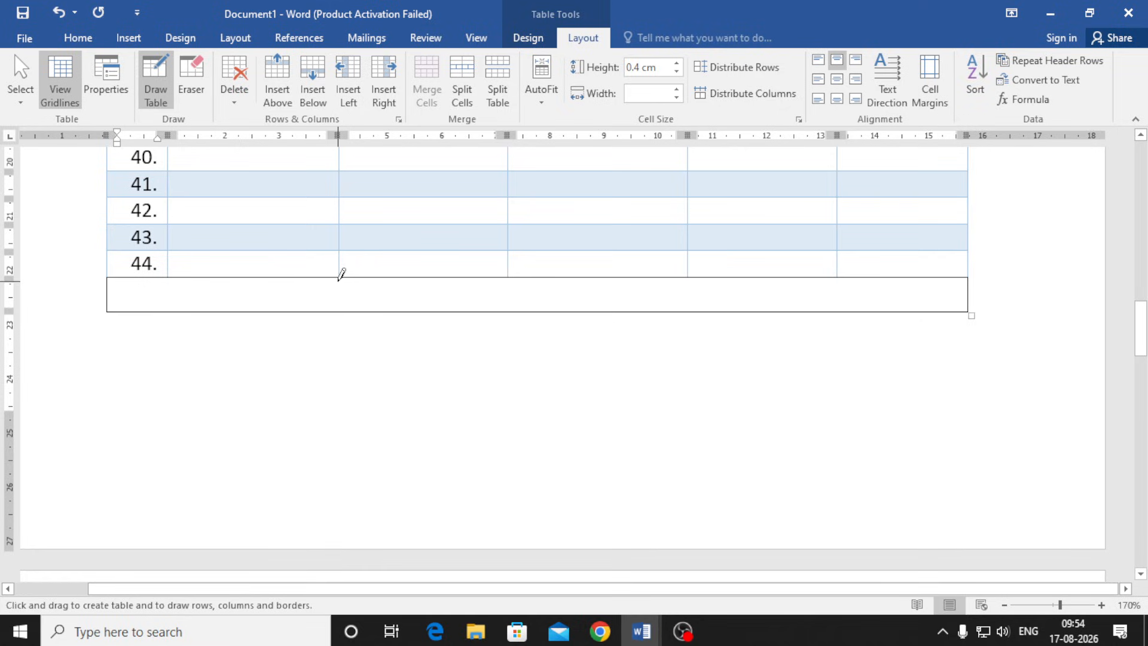
Draw five vertical dividers in the hand-drawn bottom row in line with the table's column borders, and leave drawing mode
{"action": "left_click_drag", "start_coordinate": [341, 274], "coordinate": [341, 300]}
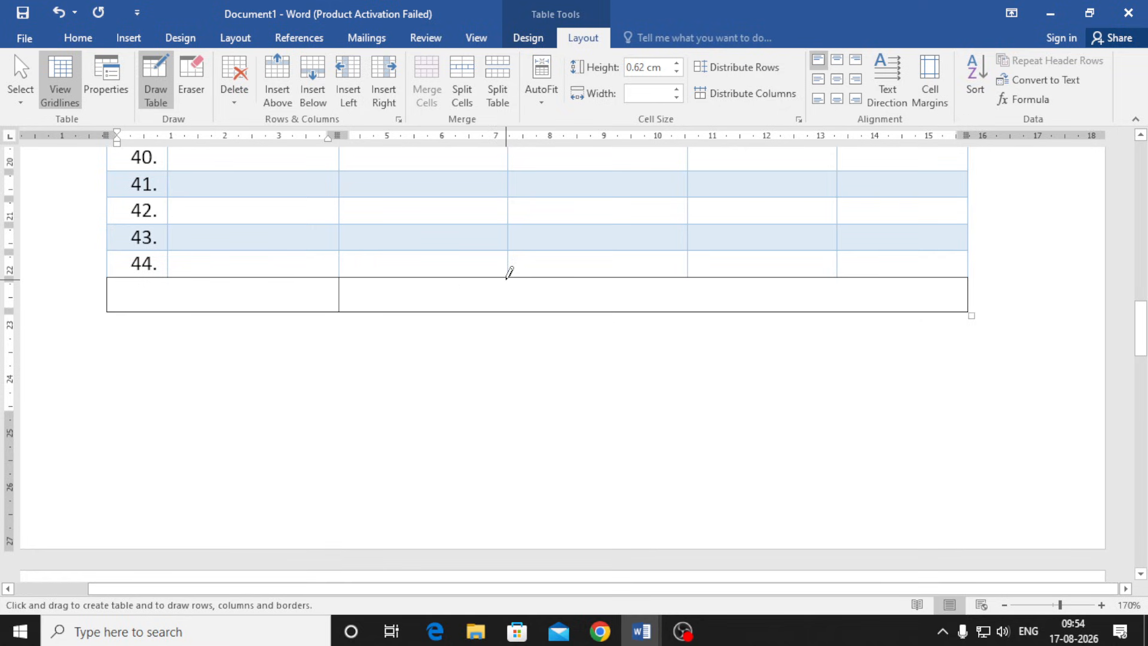
{"action": "left_click_drag", "start_coordinate": [508, 274], "coordinate": [513, 310]}
{"action": "left_click_drag", "start_coordinate": [685, 274], "coordinate": [690, 310]}
{"action": "left_click_drag", "start_coordinate": [839, 273], "coordinate": [836, 316]}
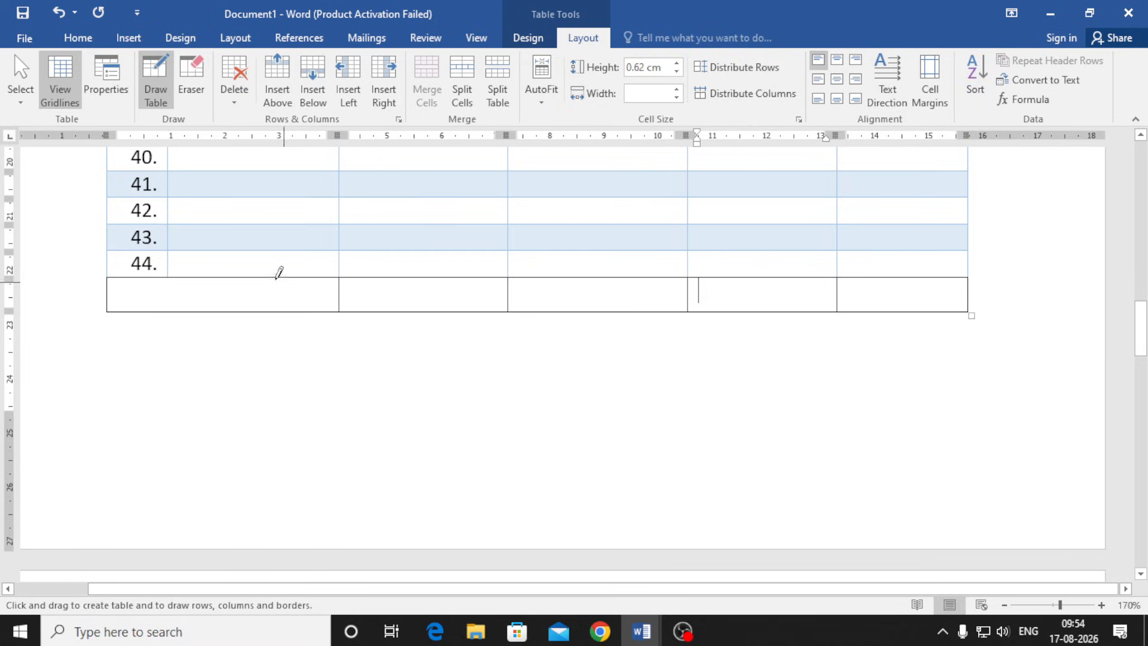
{"action": "left_click_drag", "start_coordinate": [170, 264], "coordinate": [175, 310]}
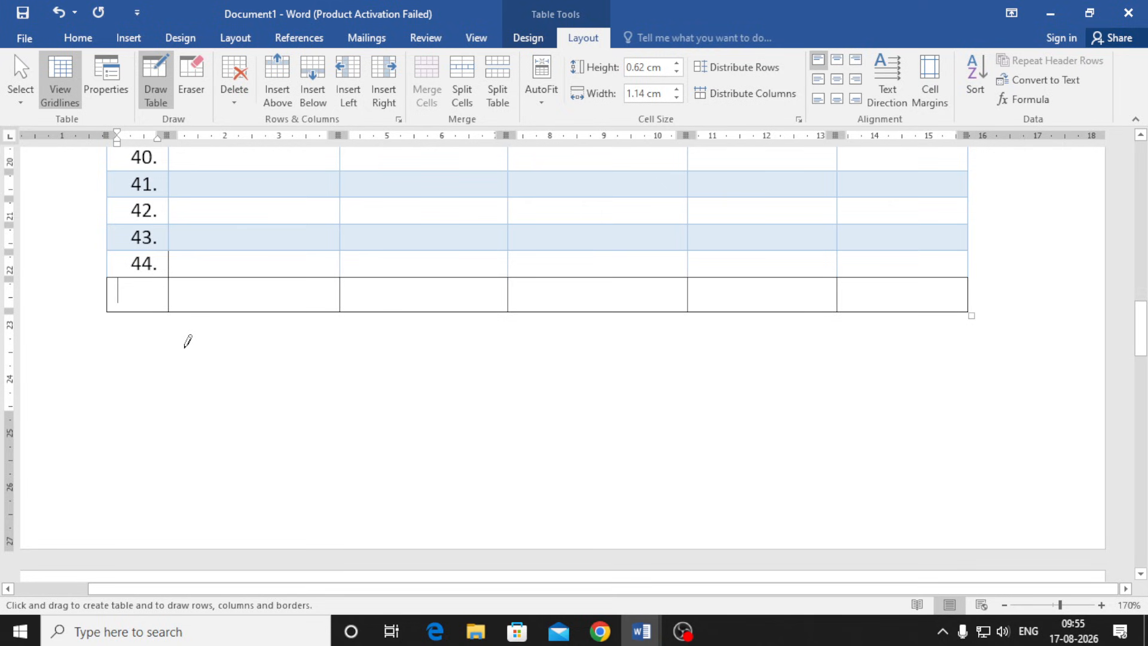
{"action": "scroll", "coordinate": [217, 332], "scroll_direction": "up", "scroll_amount": 1}
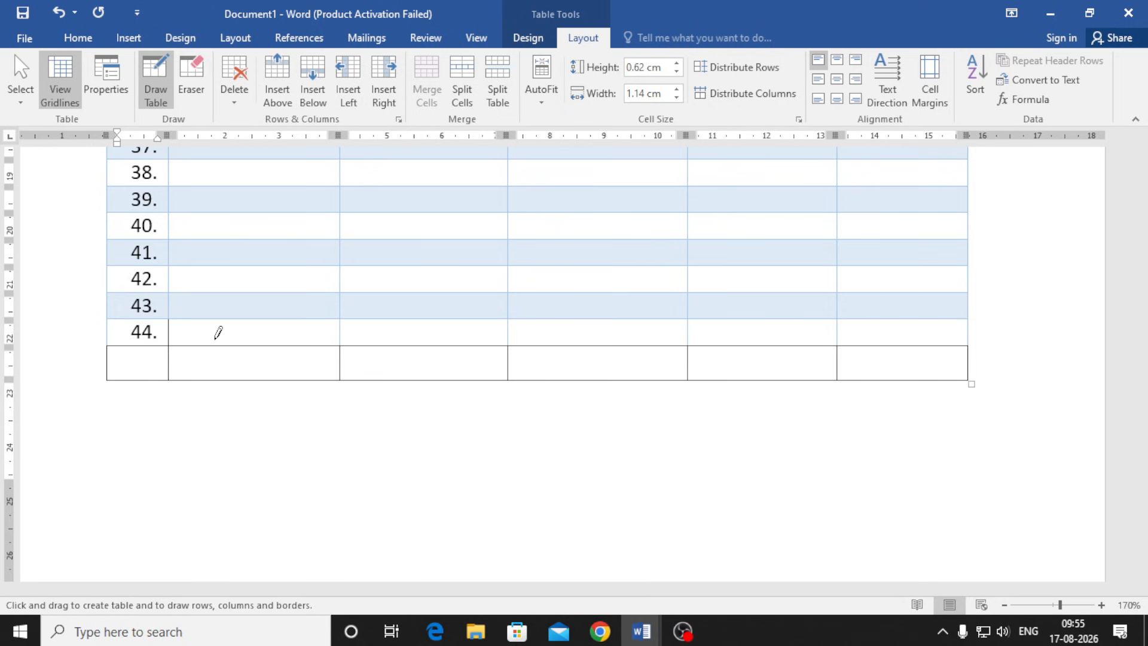
{"action": "scroll", "coordinate": [318, 266], "scroll_direction": "up", "scroll_amount": 17}
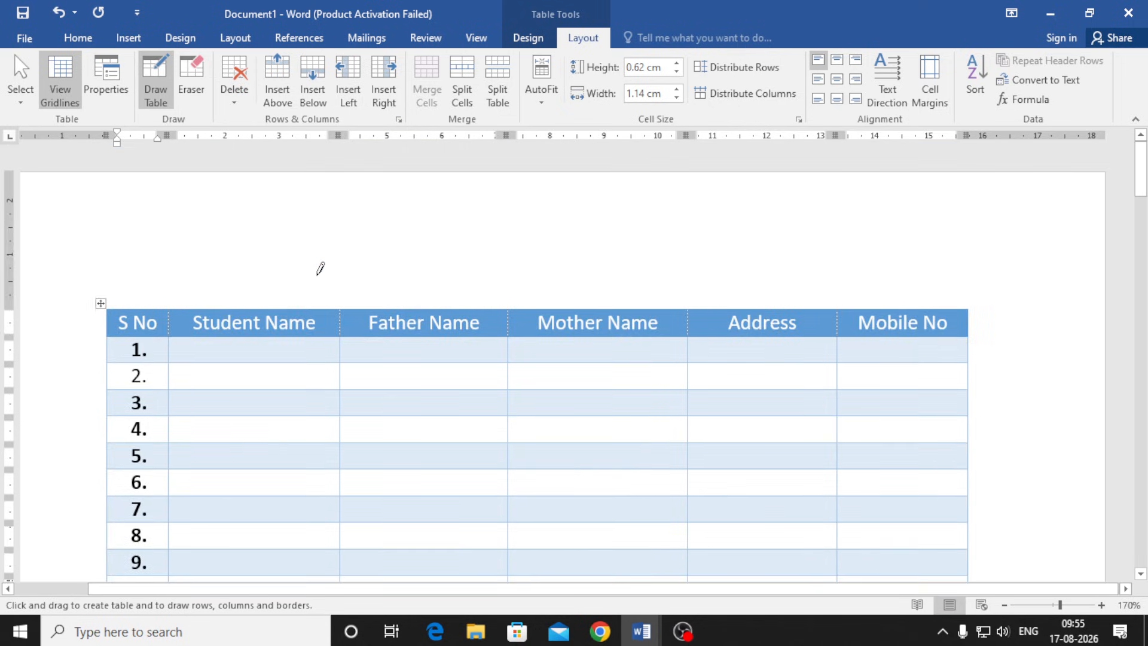
{"action": "left_click", "coordinate": [128, 38]}
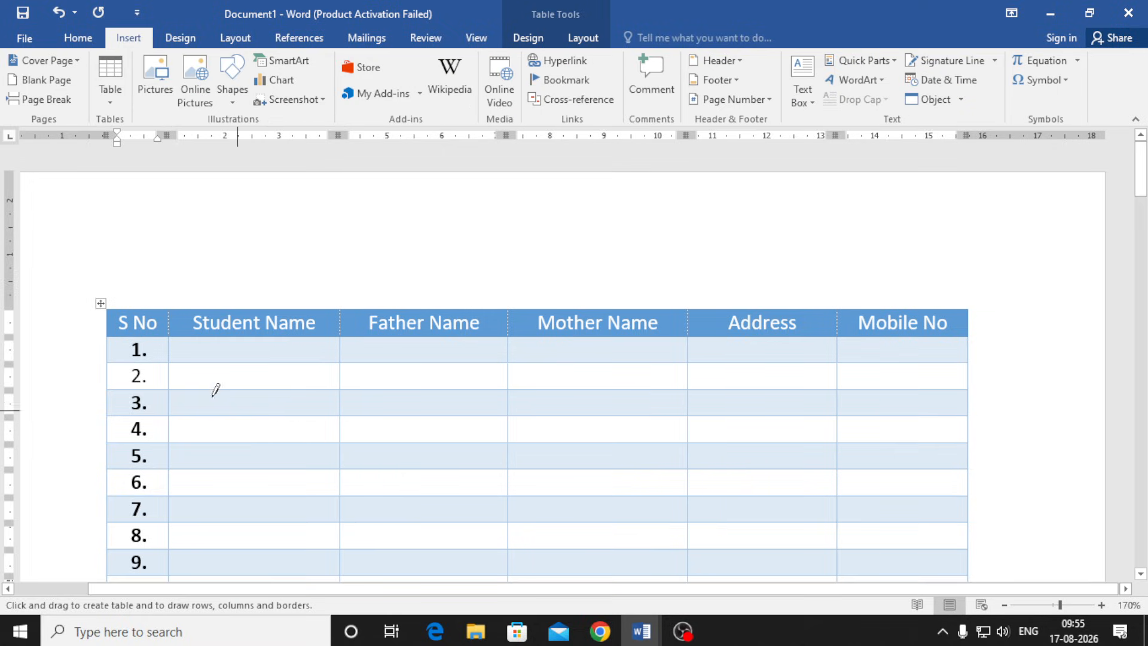
{"action": "key", "text": "Escape"}
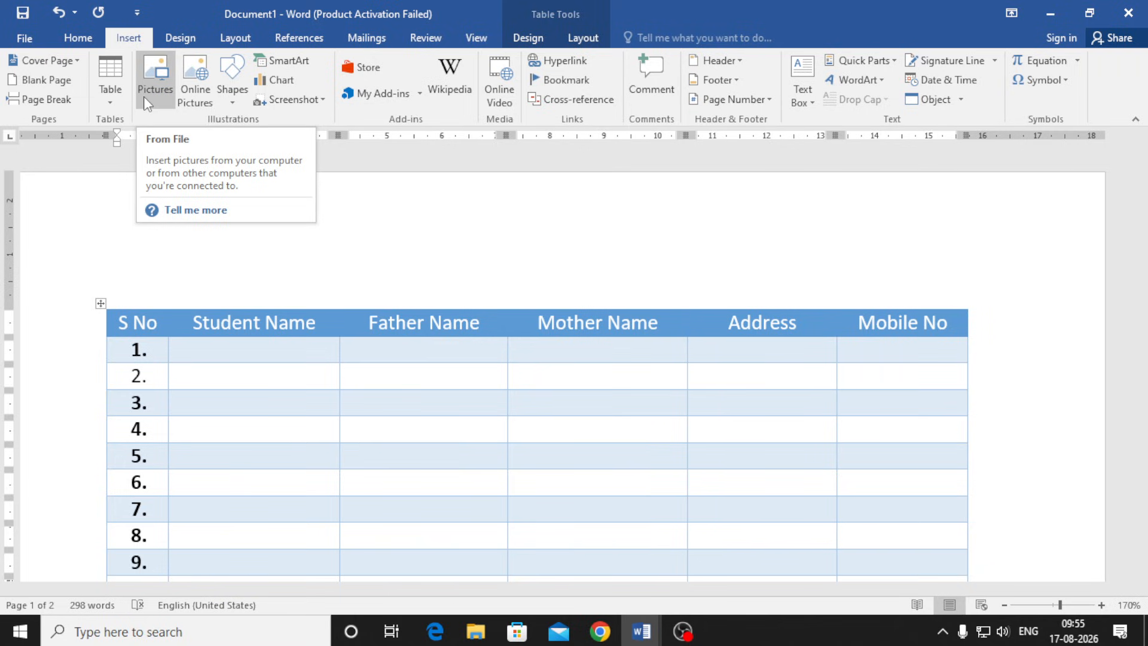
Add an empty line above the paragraph beginning "Video provides a powerful way" on page 2 and place the cursor in it
{"action": "scroll", "coordinate": [359, 294], "scroll_direction": "down", "scroll_amount": 15}
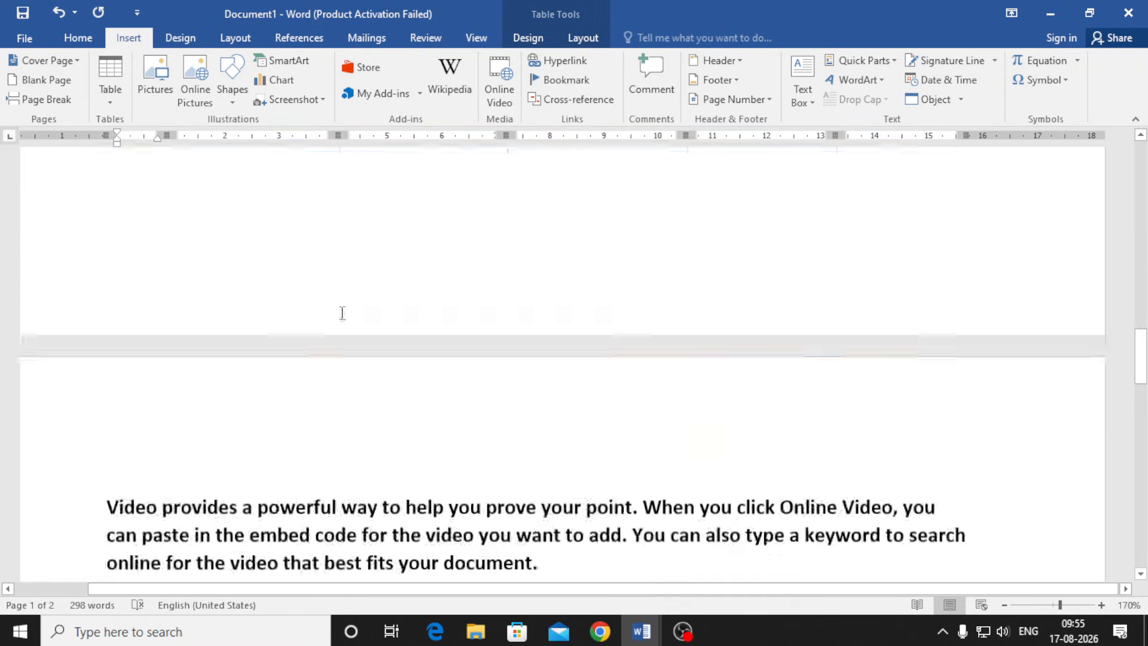
{"action": "scroll", "coordinate": [342, 312], "scroll_direction": "down", "scroll_amount": 3}
{"action": "scroll", "coordinate": [287, 317], "scroll_direction": "up", "scroll_amount": 5}
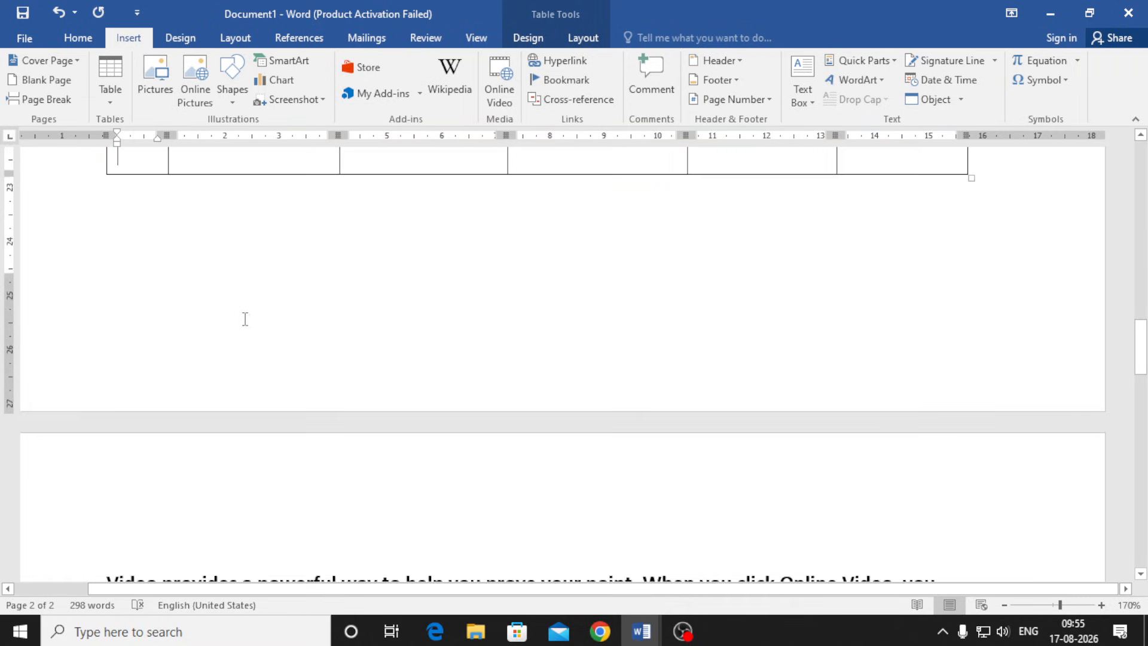
{"action": "left_click", "coordinate": [131, 561]}
{"action": "scroll", "coordinate": [159, 538], "scroll_direction": "down", "scroll_amount": 3}
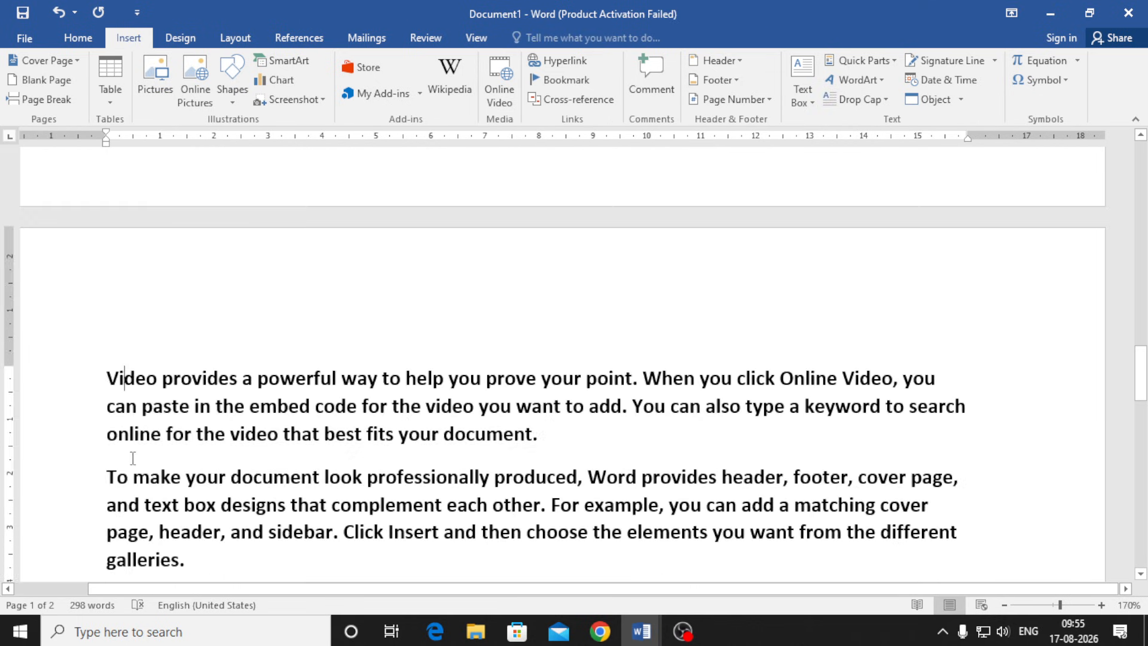
{"action": "left_click", "coordinate": [109, 380]}
{"action": "key", "text": "Return"}
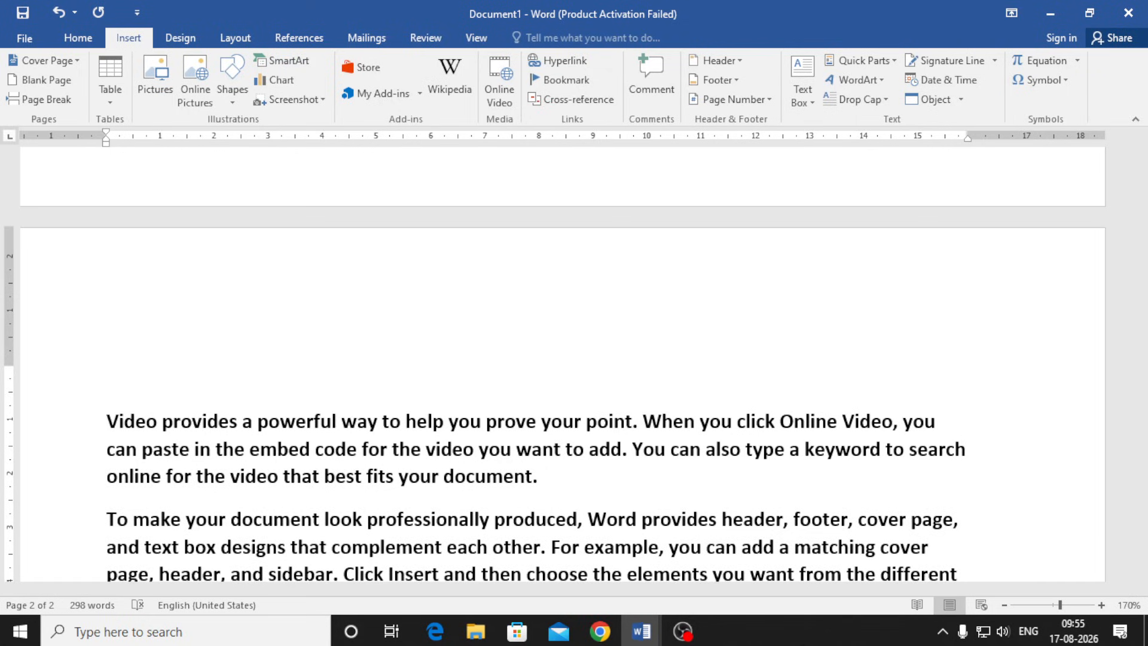
{"action": "key", "text": "Up"}
{"action": "left_click", "coordinate": [156, 84]}
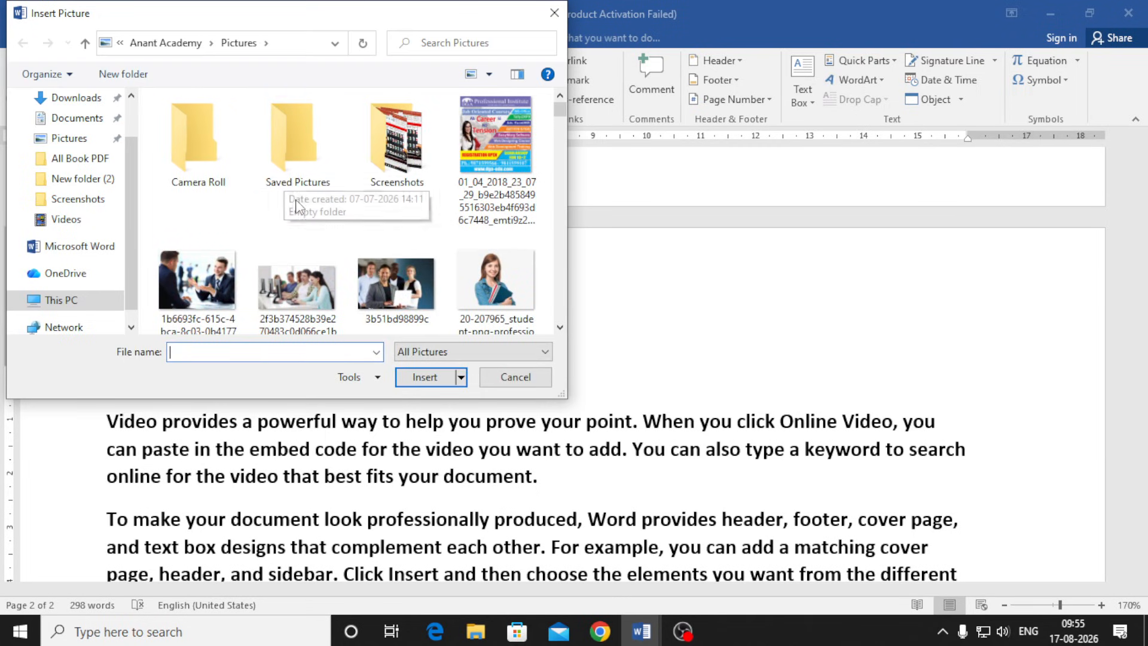
{"action": "scroll", "coordinate": [301, 209], "scroll_direction": "down", "scroll_amount": 1}
{"action": "left_click", "coordinate": [193, 250]}
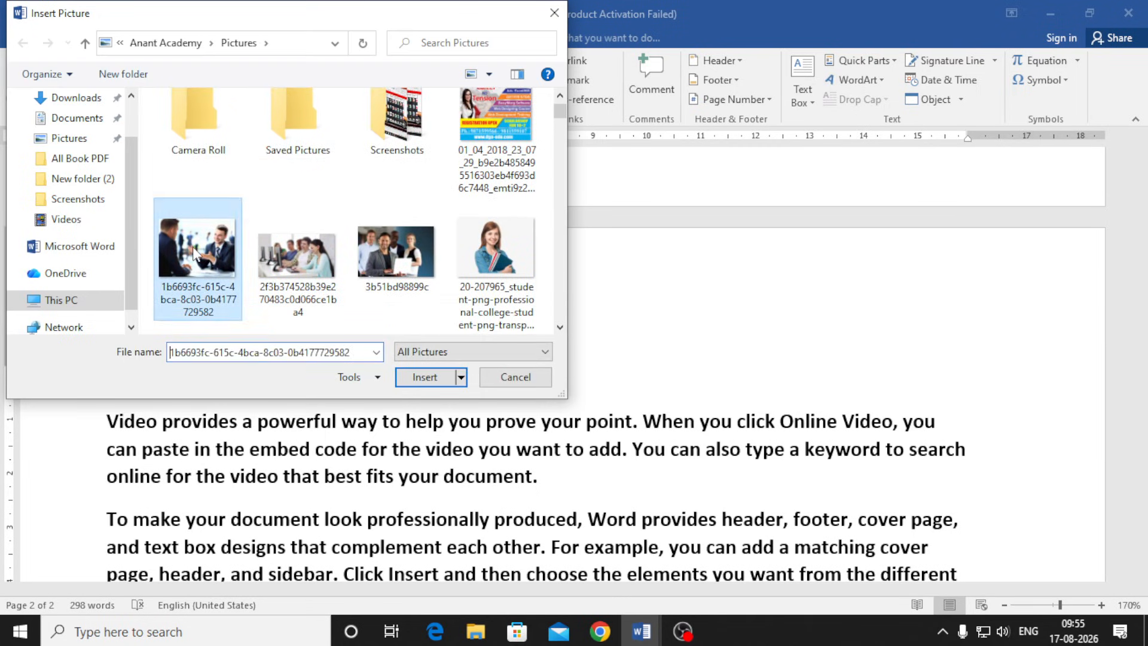
{"action": "left_click", "coordinate": [424, 376]}
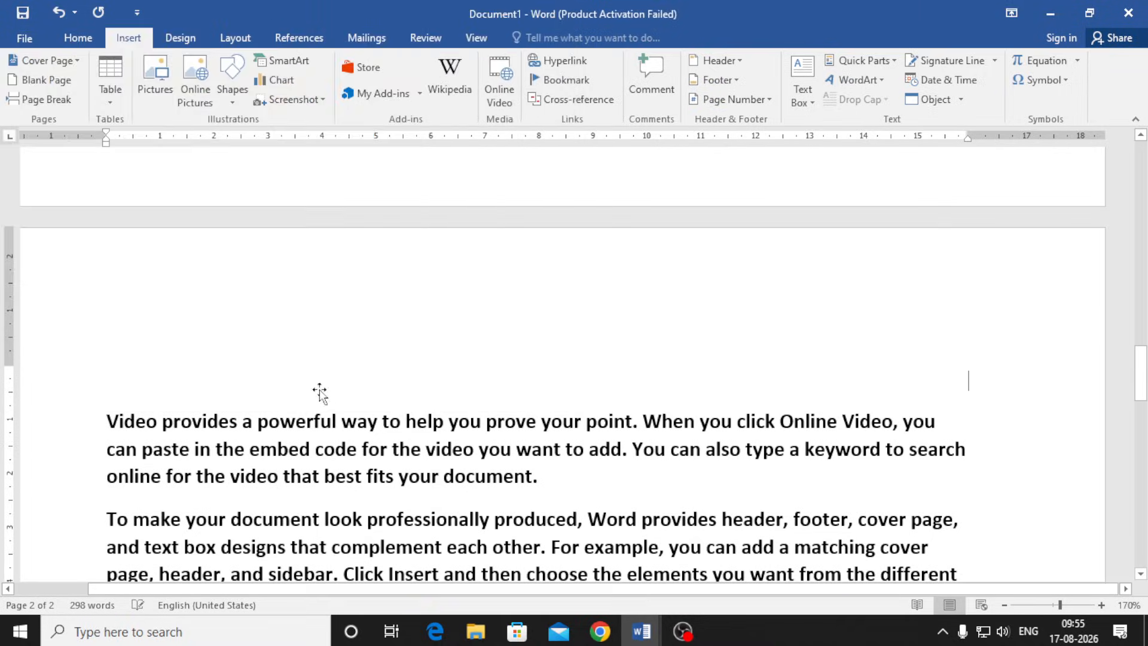
{"action": "scroll", "coordinate": [358, 375], "scroll_direction": "down", "scroll_amount": 6}
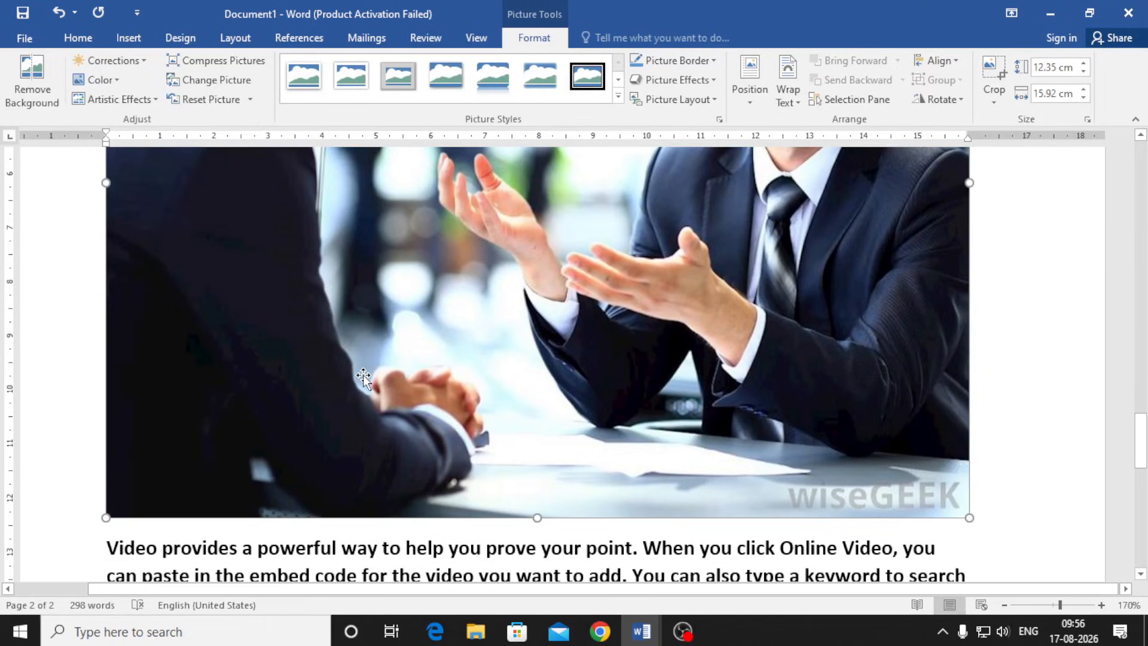
Try squeezing the picture horizontally to a width of about 4.68 cm, and undo the resize
{"action": "scroll", "coordinate": [364, 377], "scroll_direction": "down", "scroll_amount": 5}
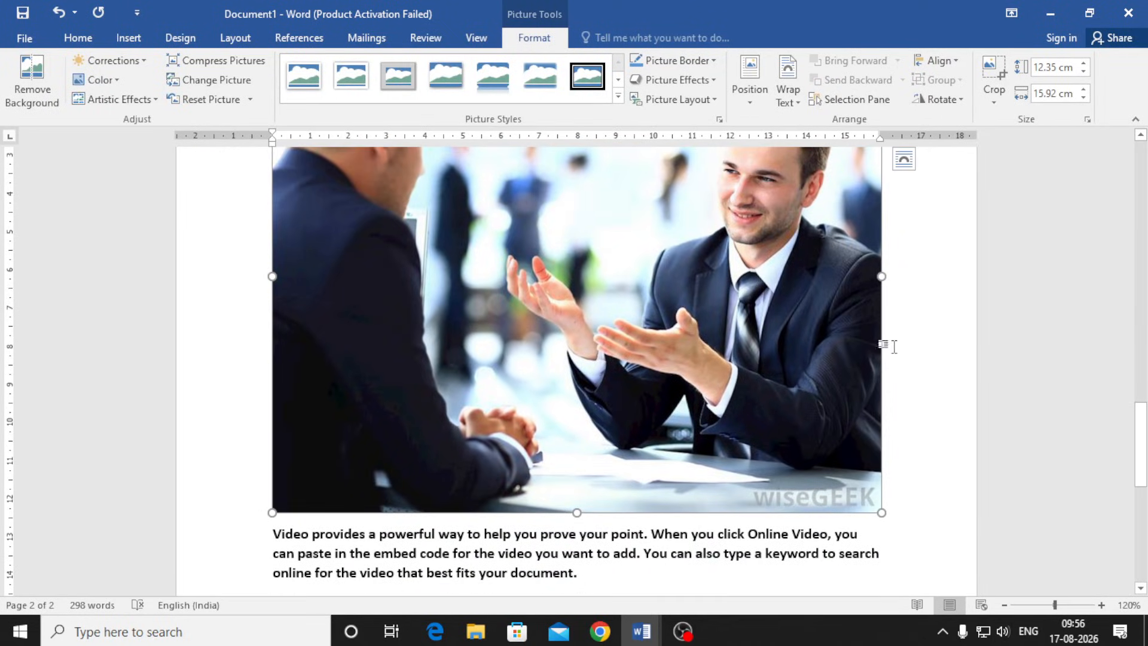
{"action": "left_click_drag", "start_coordinate": [883, 277], "coordinate": [449, 287]}
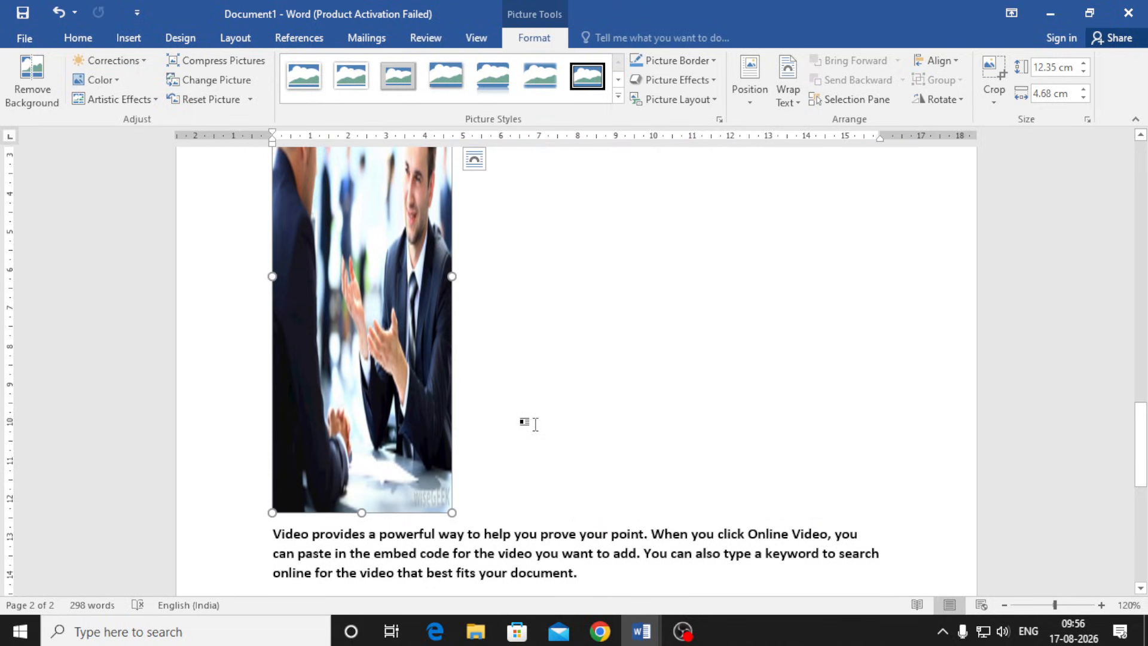
{"action": "key", "text": "ctrl+z"}
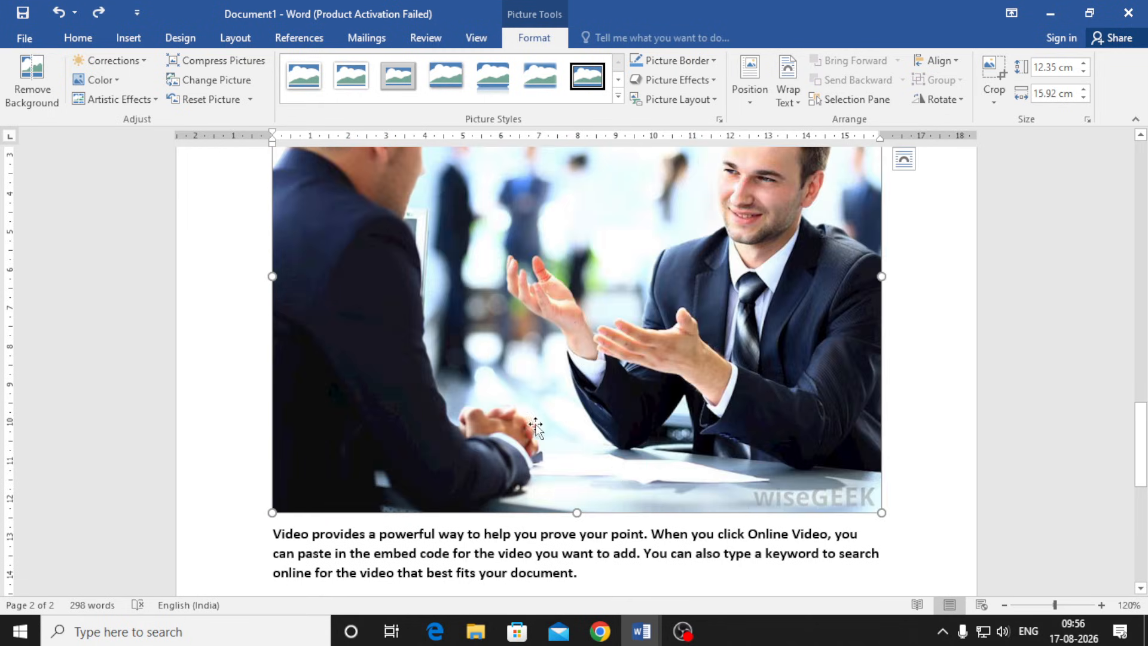
Scale the picture down proportionally to about 3.49 cm high and 4.51 cm wide, undoing a trial vertical stretch on the way
{"action": "left_click_drag", "start_coordinate": [880, 513], "coordinate": [831, 474]}
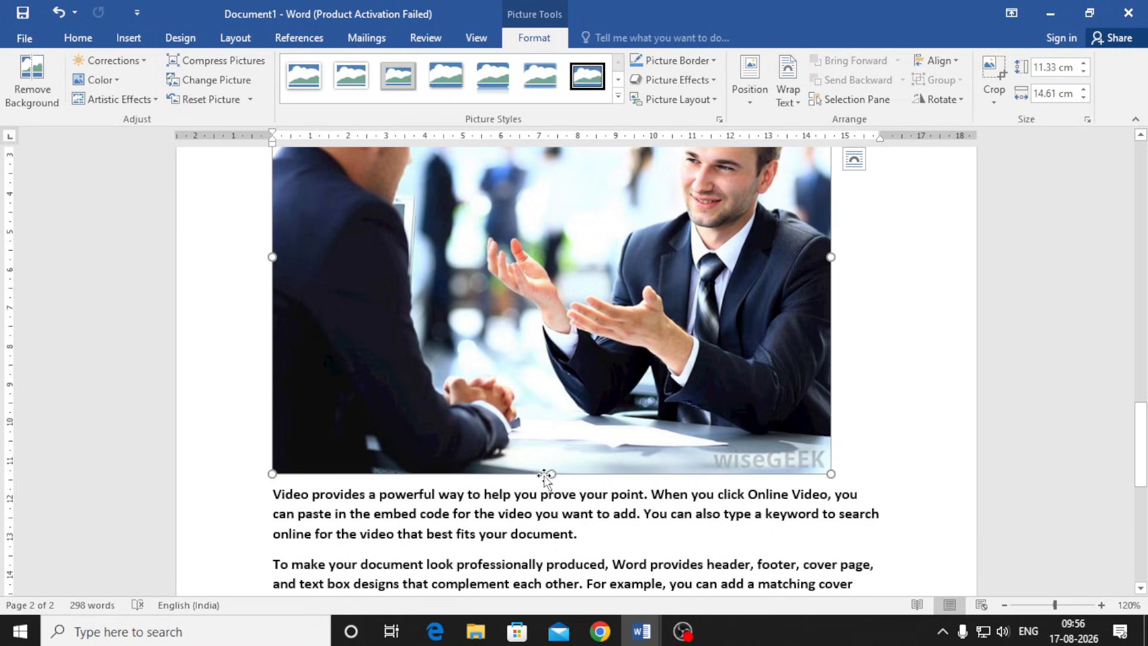
{"action": "left_click_drag", "start_coordinate": [549, 473], "coordinate": [594, 592]}
{"action": "key", "text": "ctrl+z"}
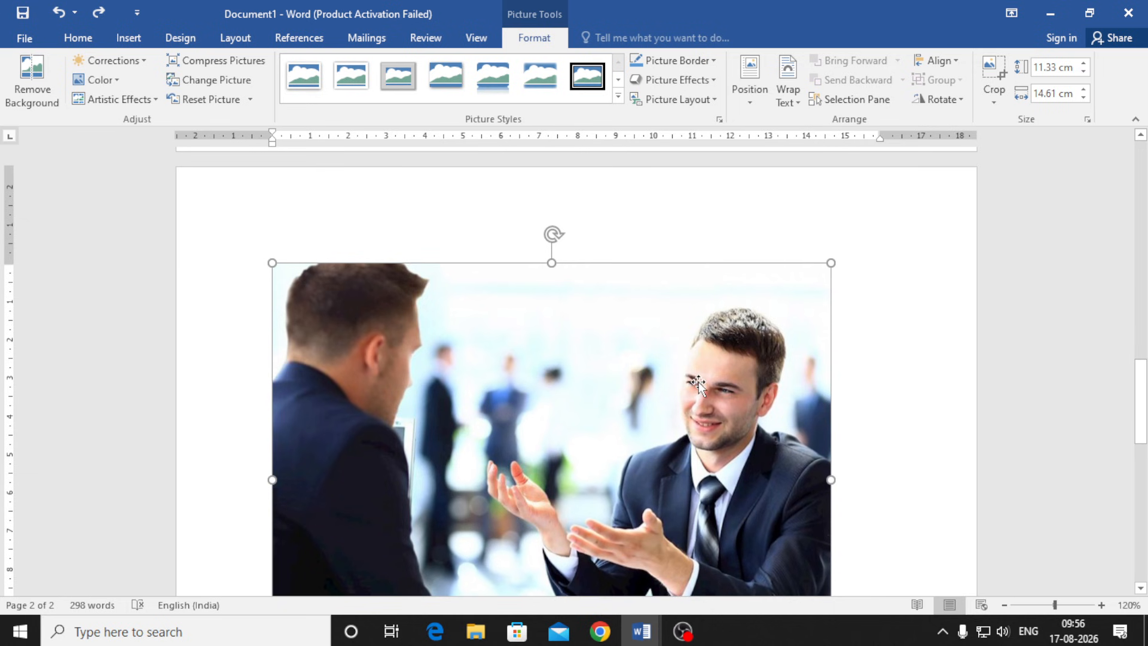
{"action": "scroll", "coordinate": [731, 374], "scroll_direction": "down", "scroll_amount": 3}
{"action": "left_click_drag", "start_coordinate": [831, 359], "coordinate": [631, 204]}
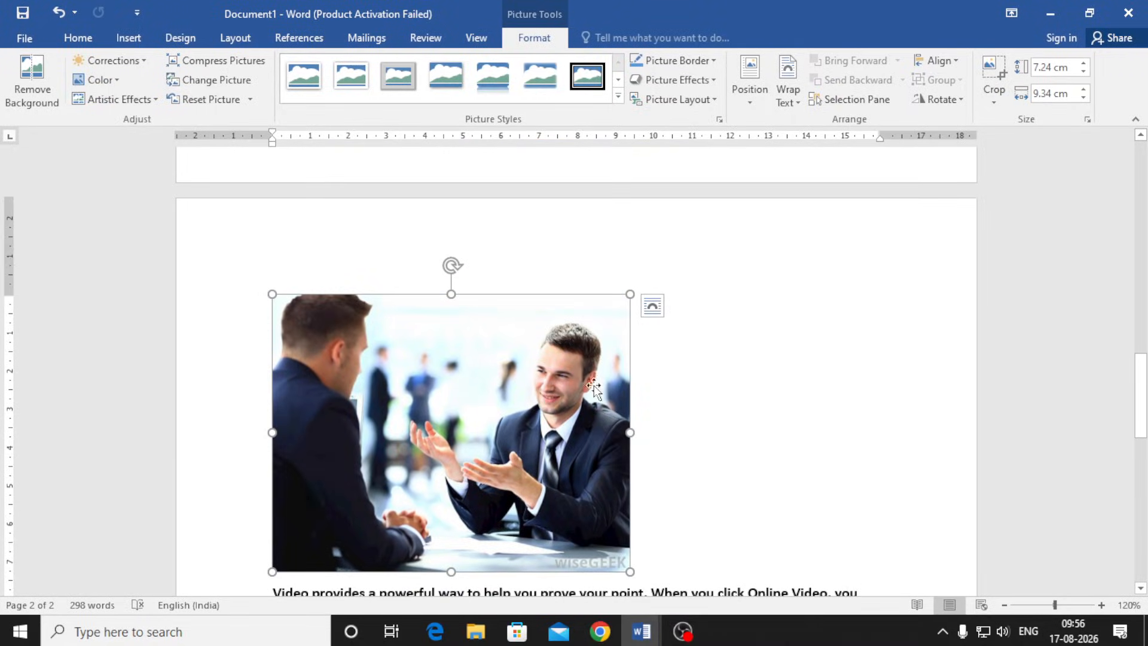
{"action": "left_click_drag", "start_coordinate": [631, 572], "coordinate": [446, 427]}
{"action": "left_click", "coordinate": [502, 347]}
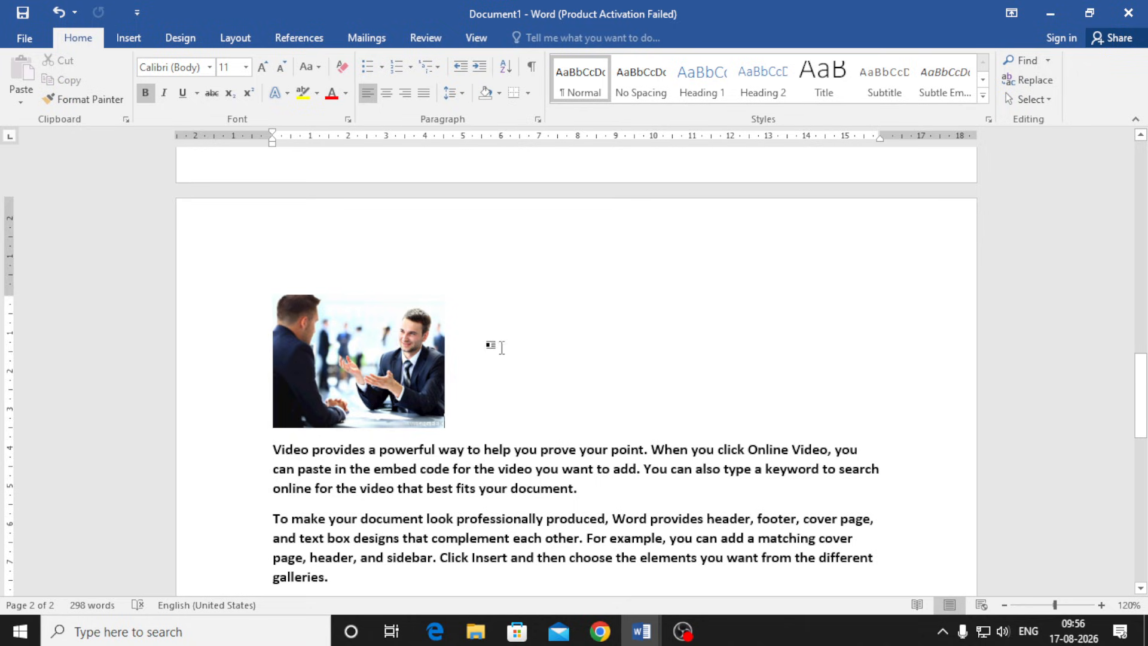
Move the inline picture down into the first line of the paragraph beginning "To make your document look professionally produced"
{"action": "left_click", "coordinate": [386, 337]}
{"action": "left_click_drag", "start_coordinate": [386, 335], "coordinate": [418, 489]}
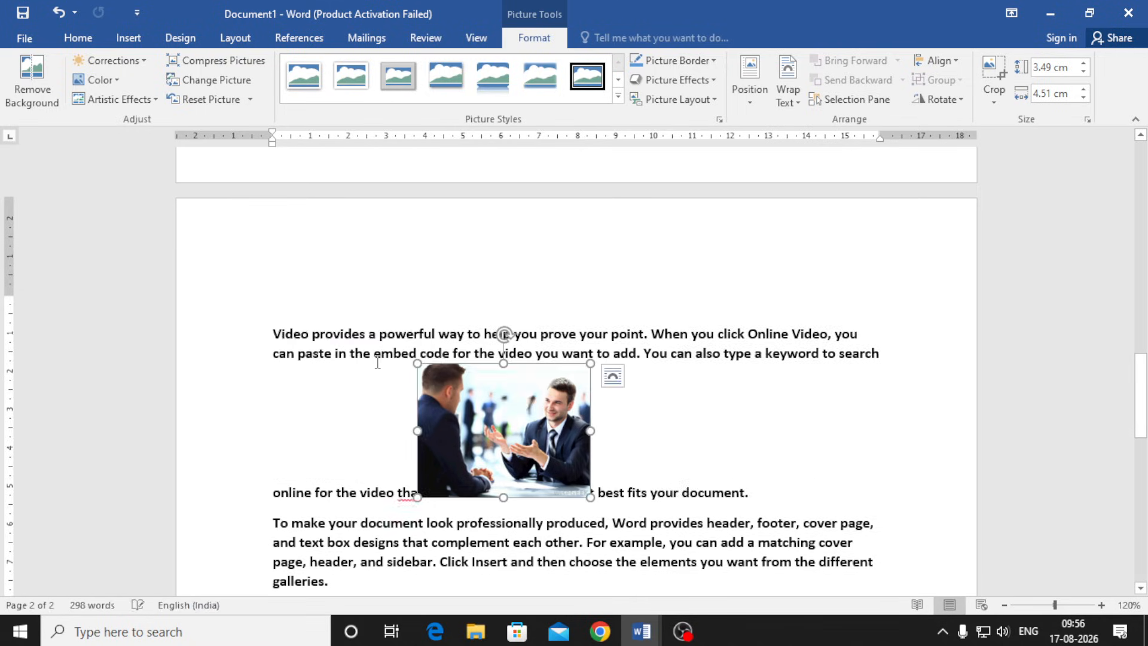
{"action": "left_click_drag", "start_coordinate": [501, 411], "coordinate": [501, 513]}
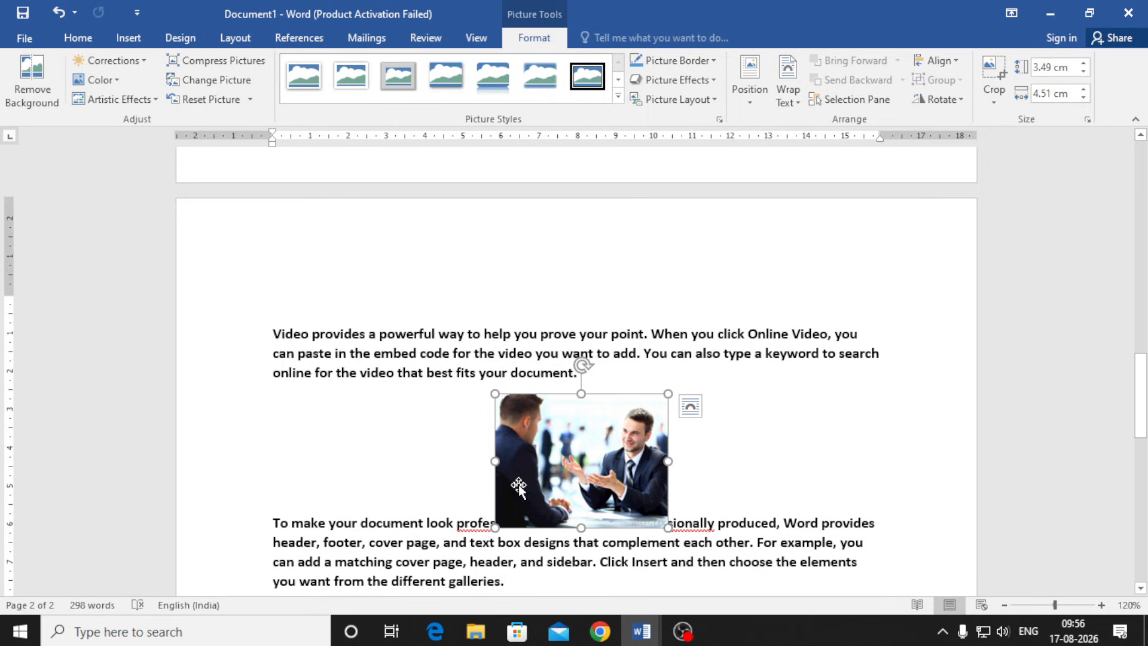
Set the picture's text wrapping to Square and place it to the left of the "Themes and styles" paragraph
{"action": "right_click", "coordinate": [563, 437]}
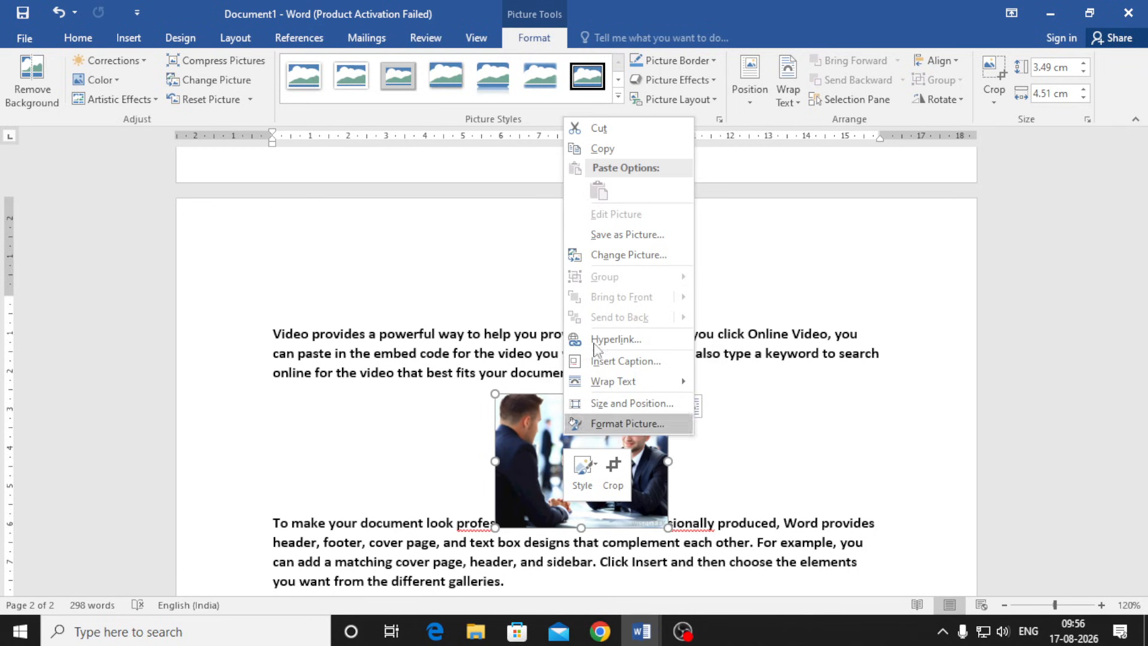
{"action": "mouse_move", "coordinate": [642, 389]}
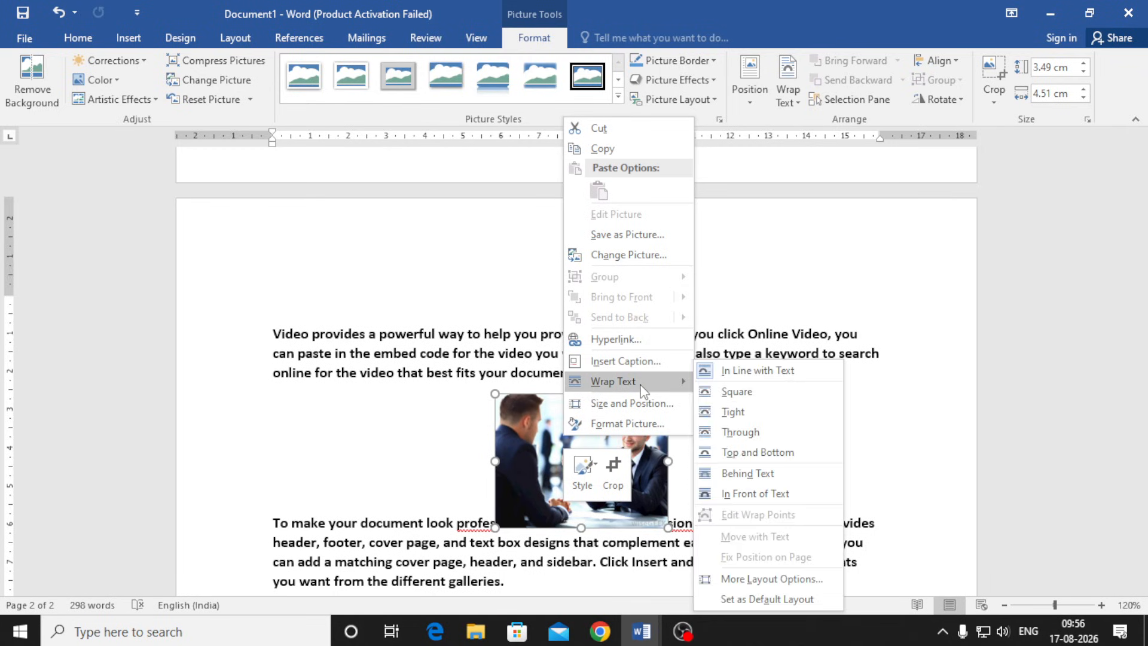
{"action": "left_click", "coordinate": [742, 396]}
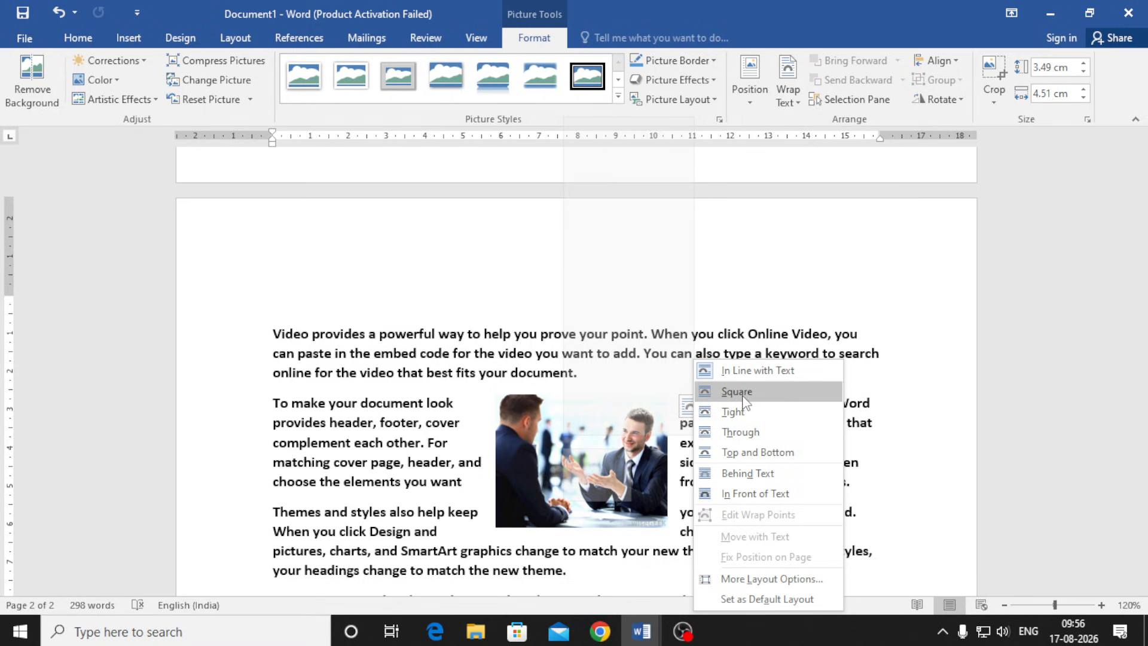
{"action": "left_click", "coordinate": [743, 396]}
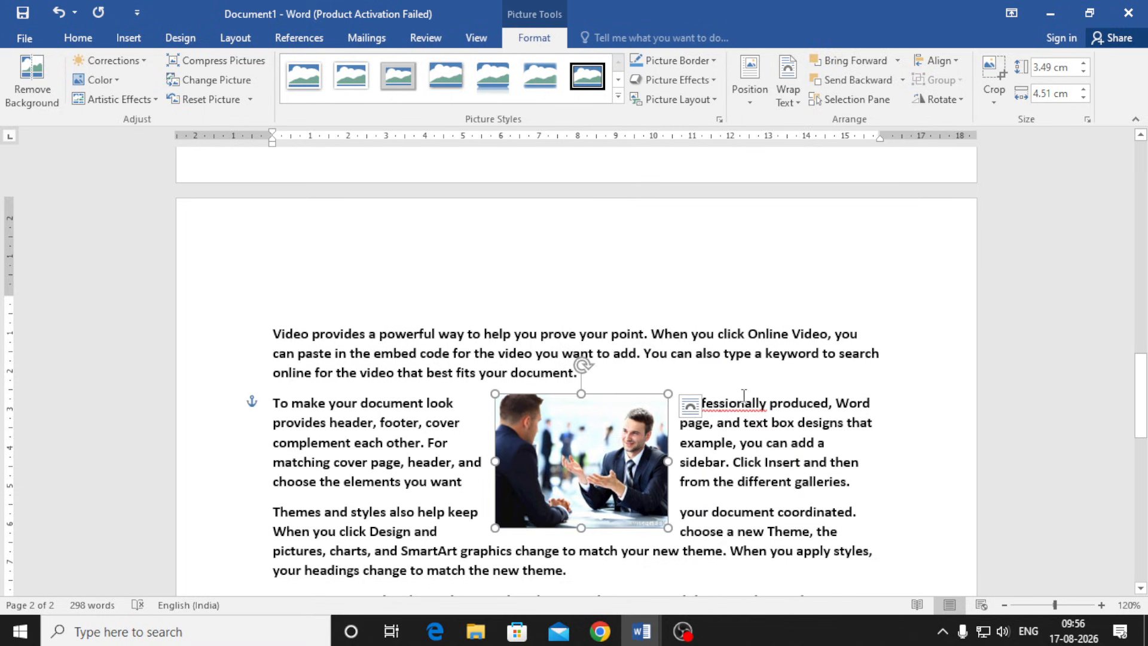
{"action": "left_click_drag", "start_coordinate": [604, 471], "coordinate": [404, 519]}
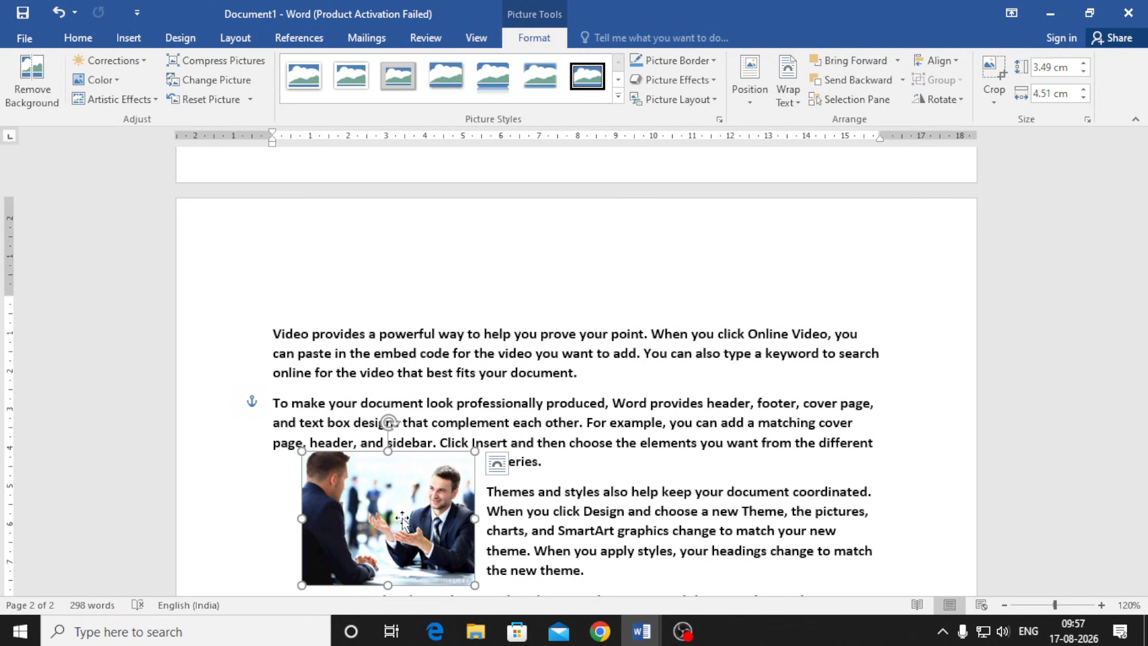
{"action": "scroll", "coordinate": [402, 520], "scroll_direction": "down", "scroll_amount": 2}
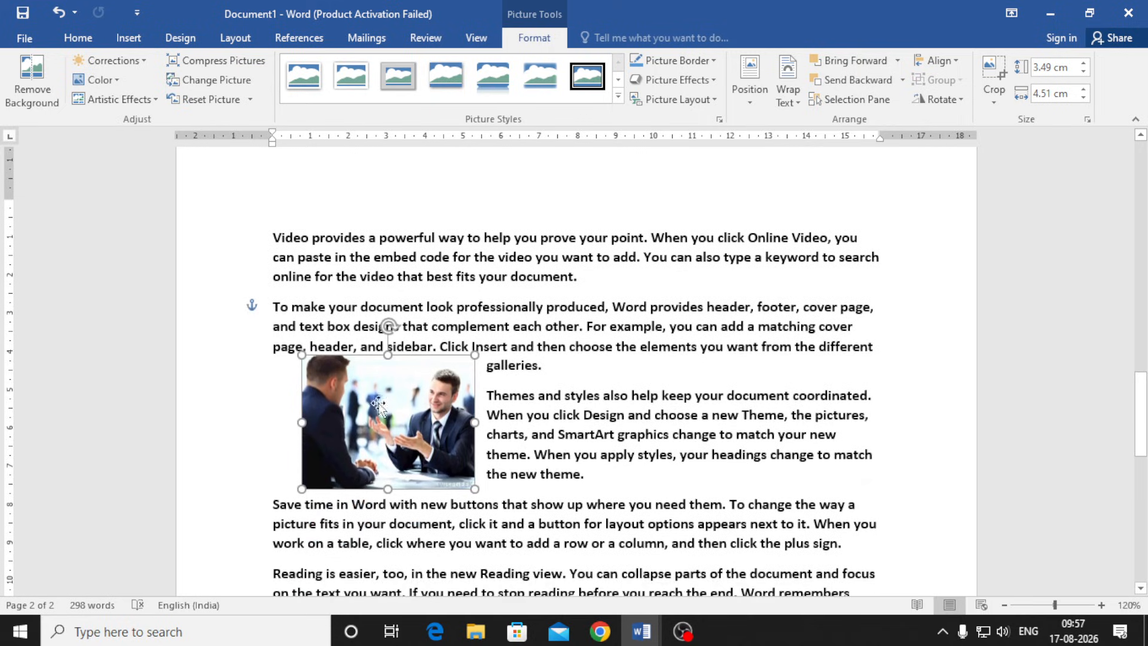
{"action": "left_click", "coordinate": [551, 456]}
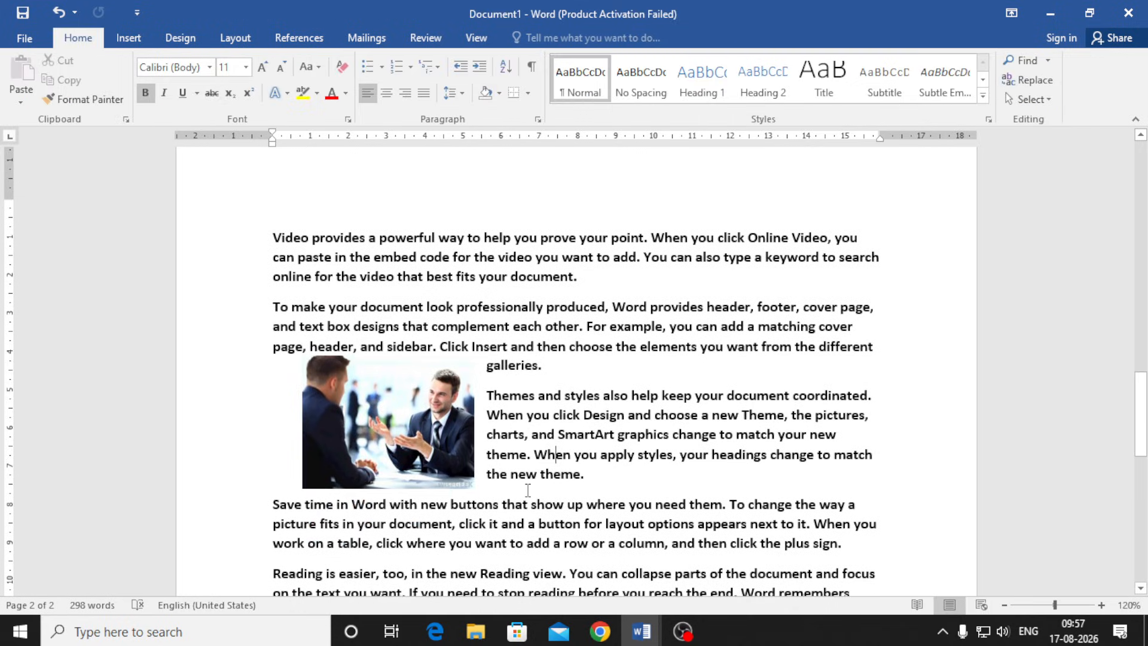
{"action": "left_click", "coordinate": [428, 442]}
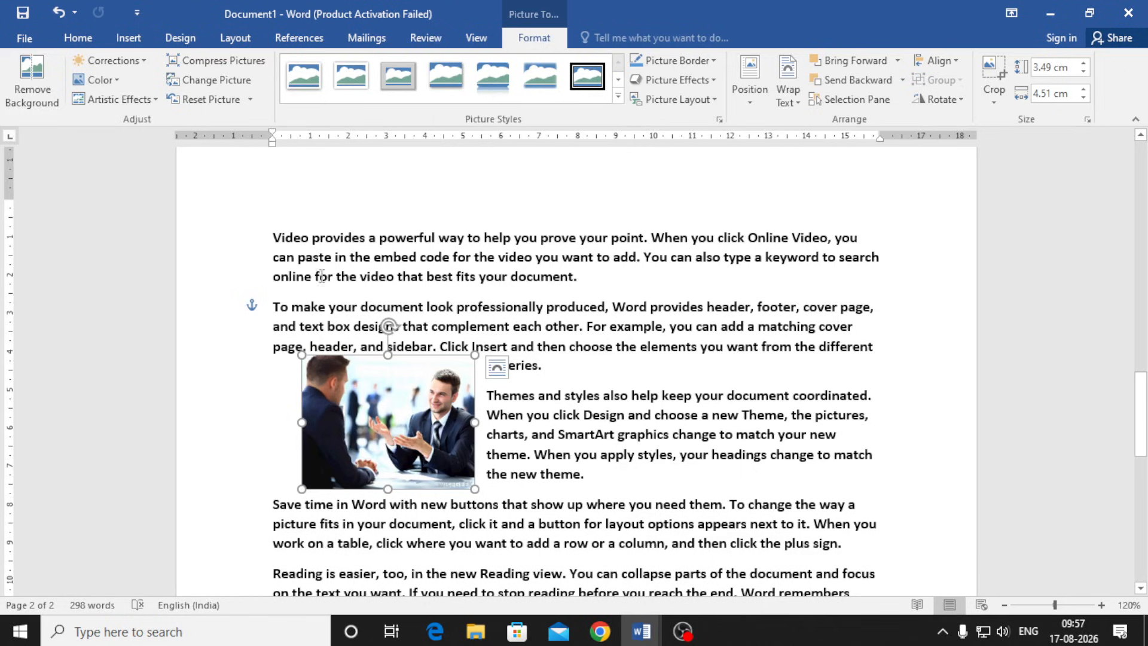
{"action": "left_click", "coordinate": [630, 419]}
{"action": "left_click", "coordinate": [363, 419]}
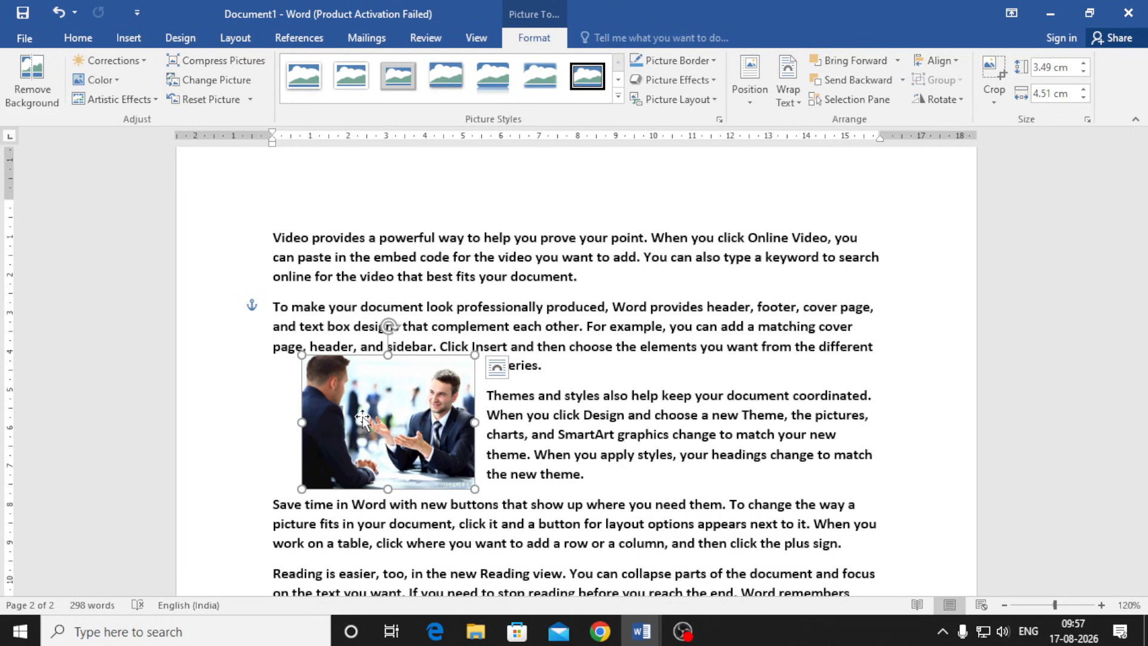
{"action": "left_click", "coordinate": [559, 329]}
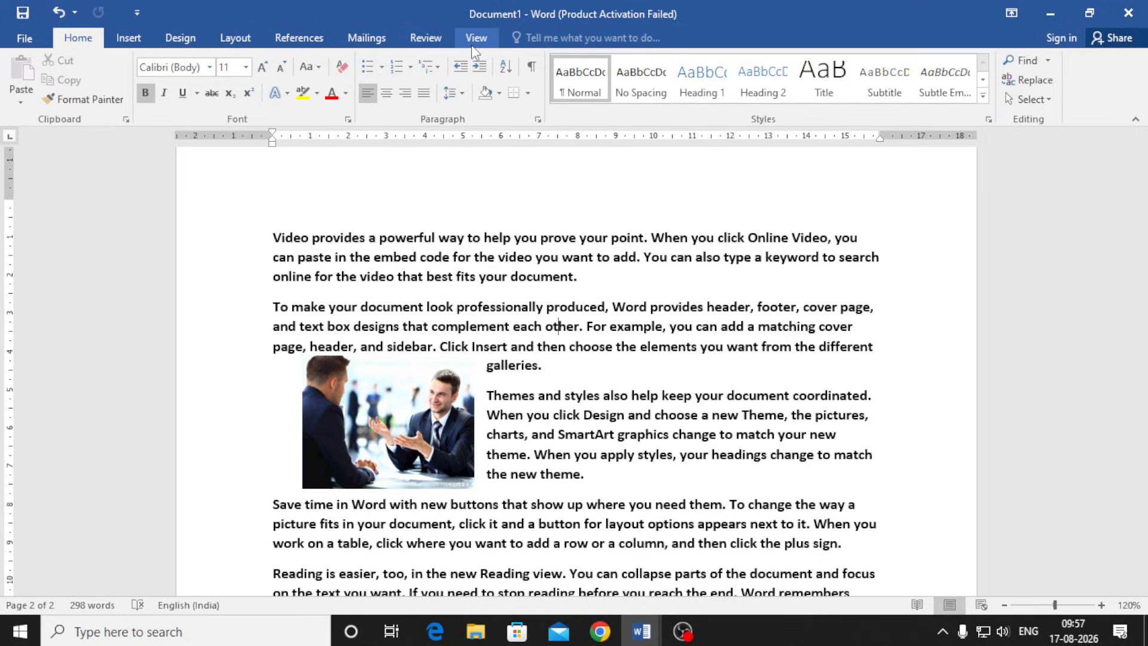
Try a white-framed picture style with a dark blue border on the picture, and undo both changes
{"action": "left_click", "coordinate": [414, 381]}
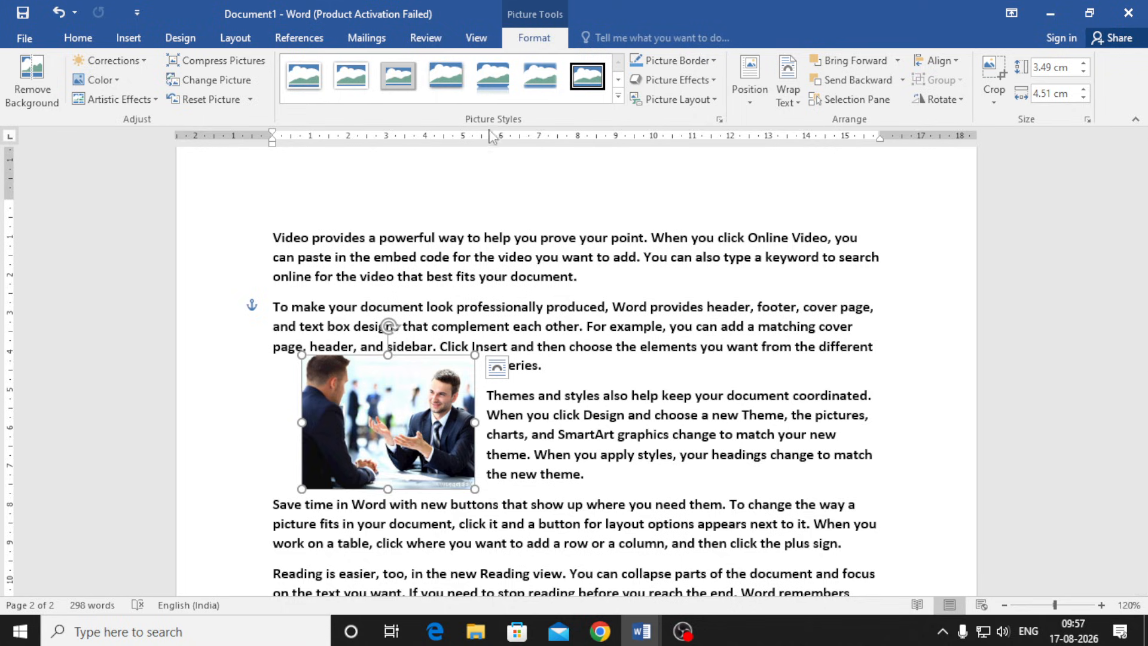
{"action": "left_click", "coordinate": [297, 80]}
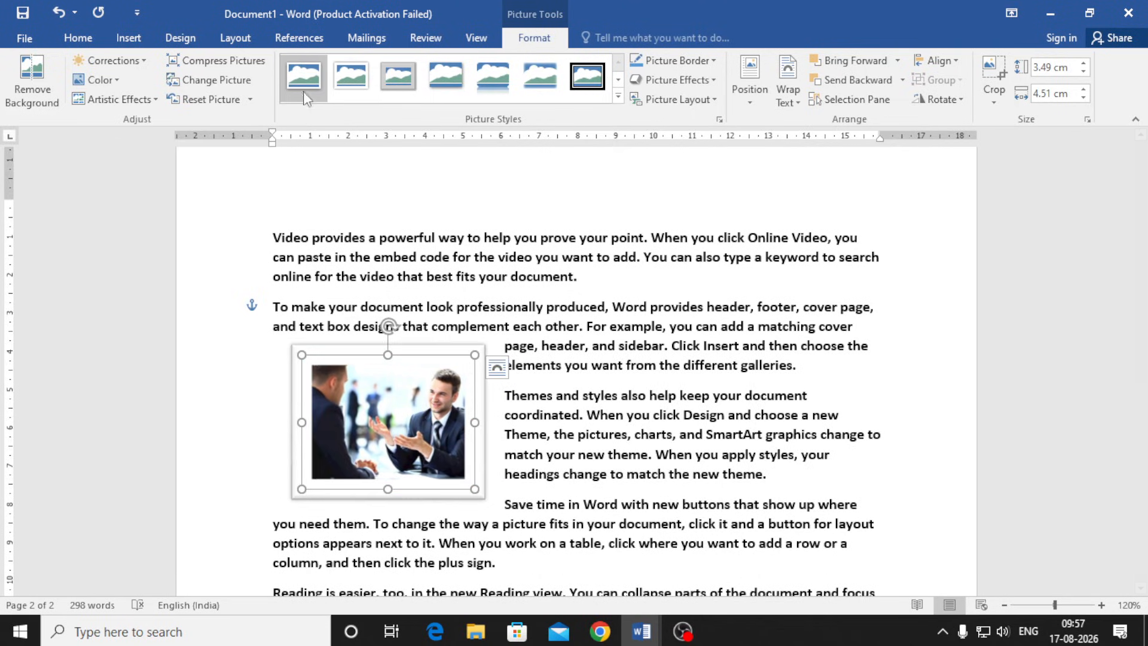
{"action": "left_click", "coordinate": [683, 59]}
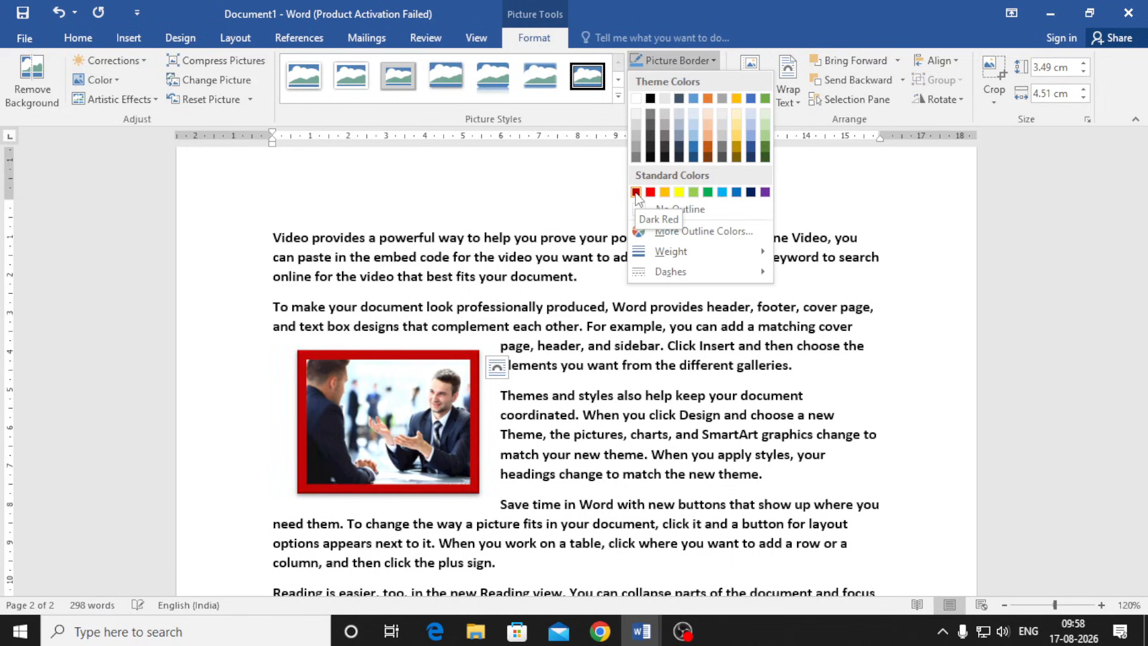
{"action": "left_click", "coordinate": [752, 192]}
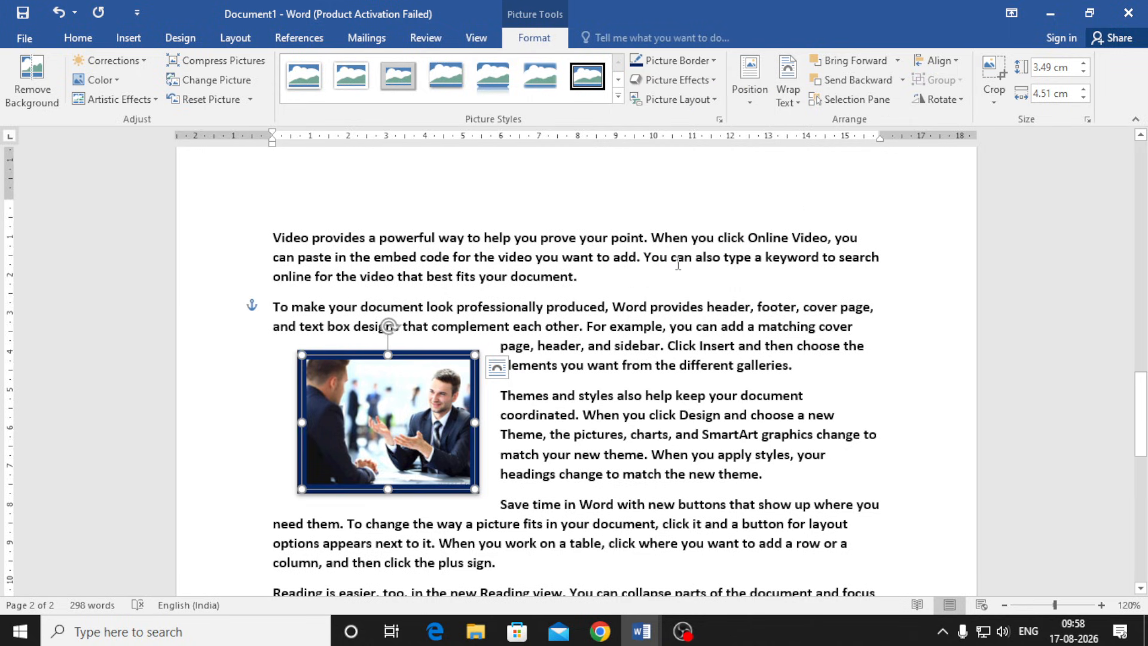
{"action": "key", "text": "ctrl+z"}
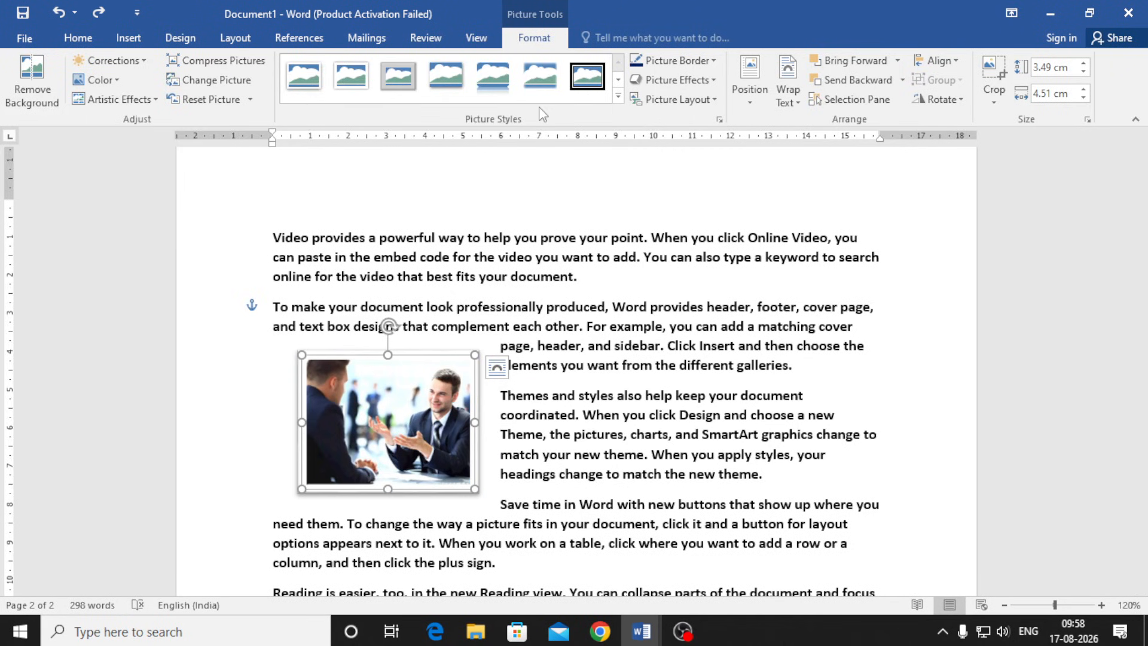
{"action": "key", "text": "ctrl+z"}
{"action": "key", "text": "ctrl+z"}
{"action": "key", "text": "ctrl+z"}
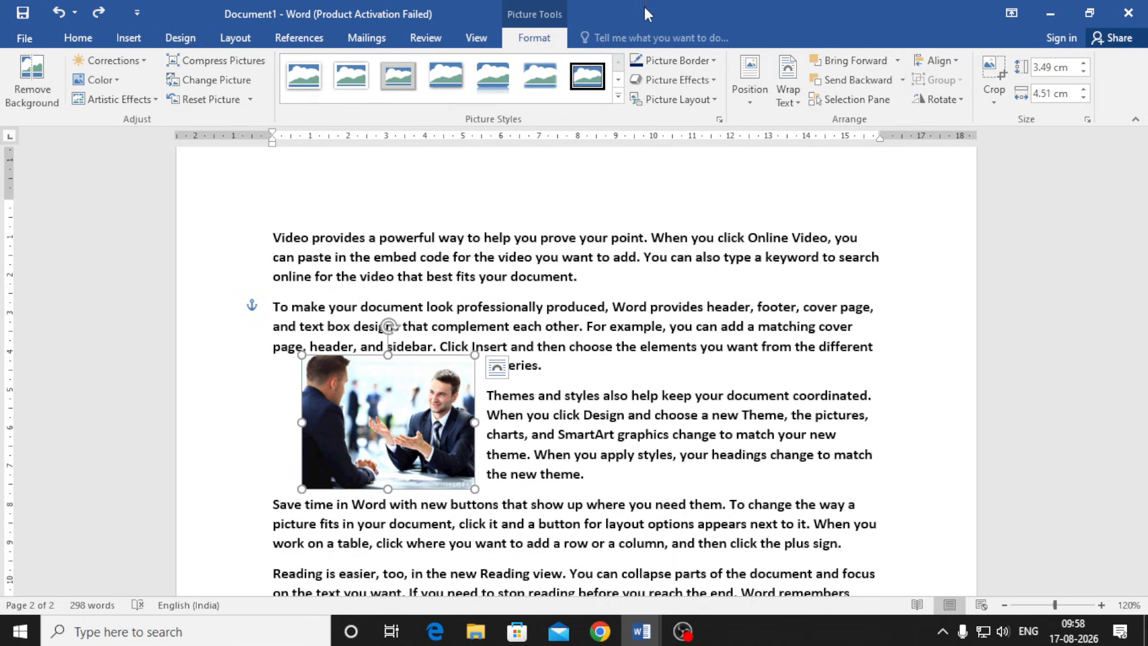
Preview the picture styles and the Preset, Shadow, Reflection, Glow, Bevel and 3-D Rotation effects on the picture, choosing No Rotation
{"action": "left_click", "coordinate": [618, 95]}
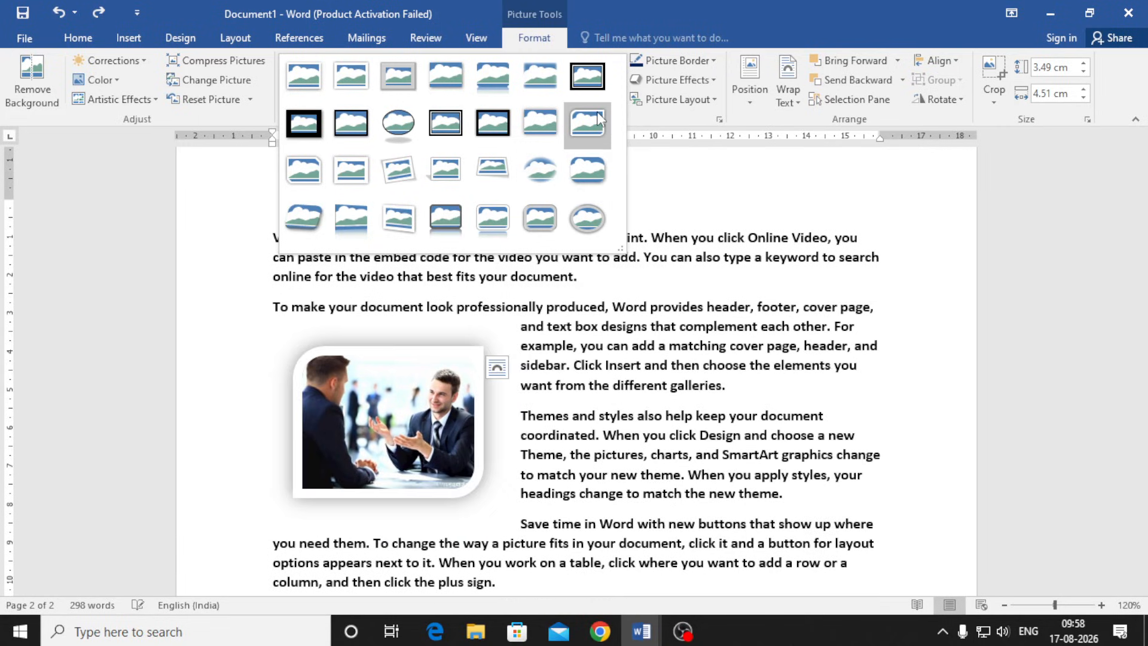
{"action": "key", "text": "Escape"}
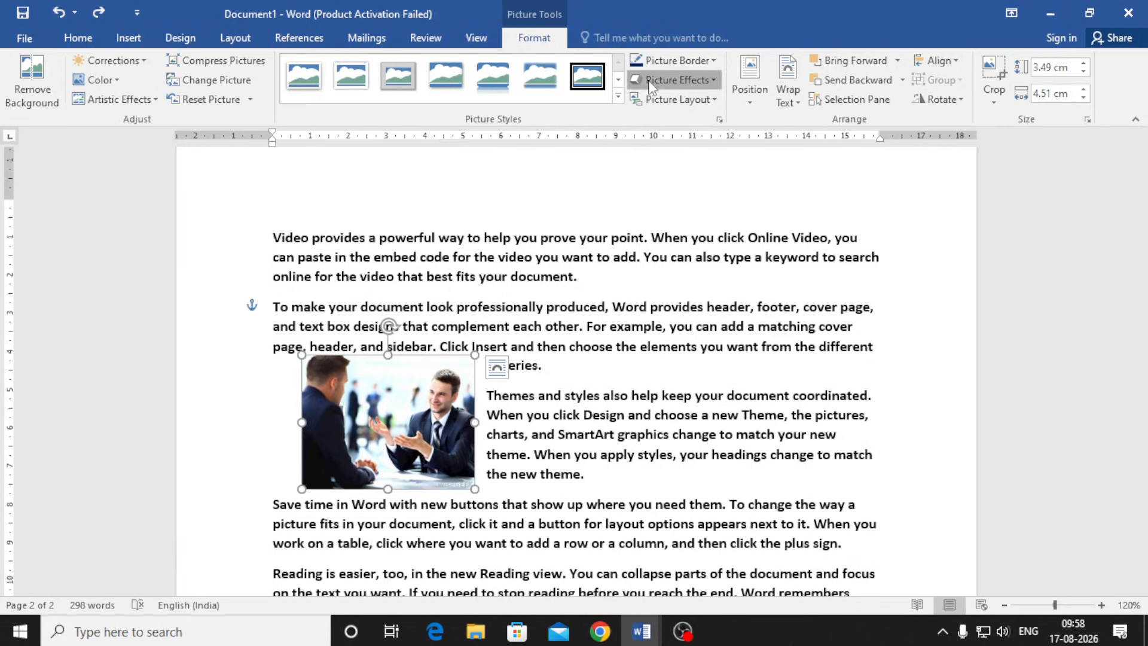
{"action": "left_click", "coordinate": [675, 80]}
{"action": "mouse_move", "coordinate": [683, 117]}
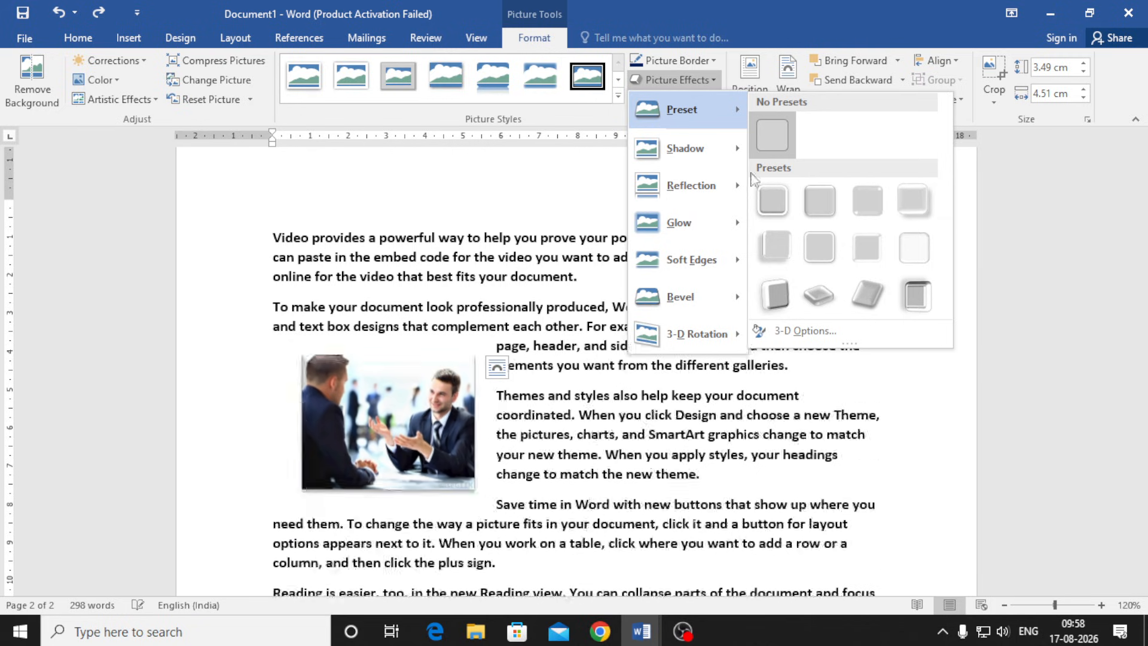
{"action": "mouse_move", "coordinate": [688, 148]}
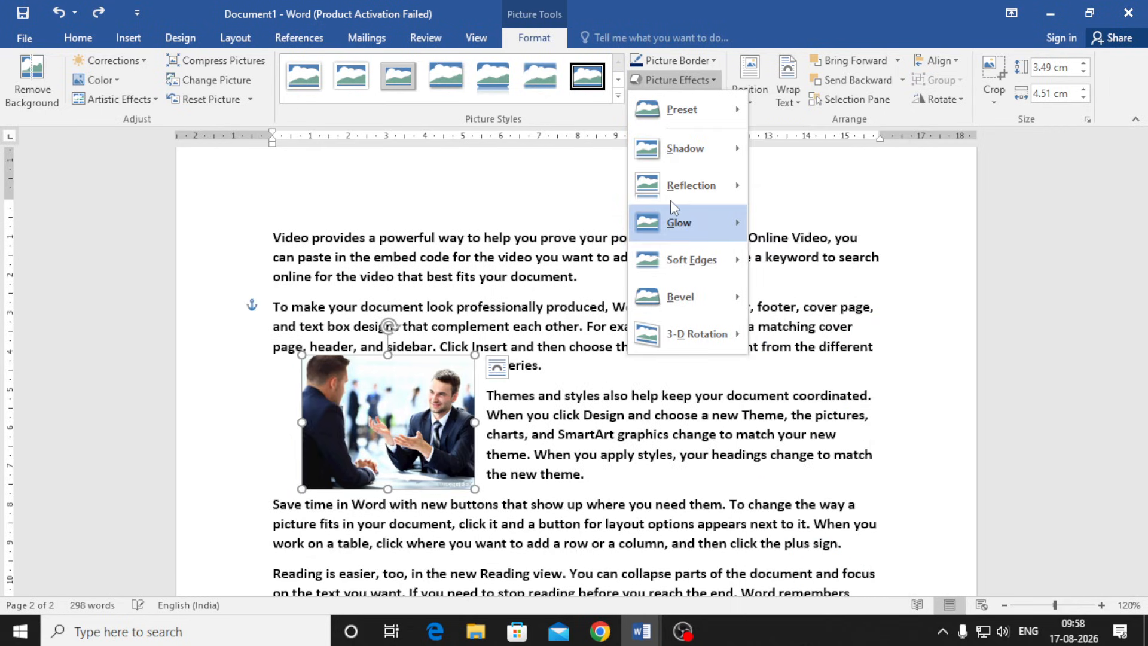
{"action": "mouse_move", "coordinate": [670, 199]}
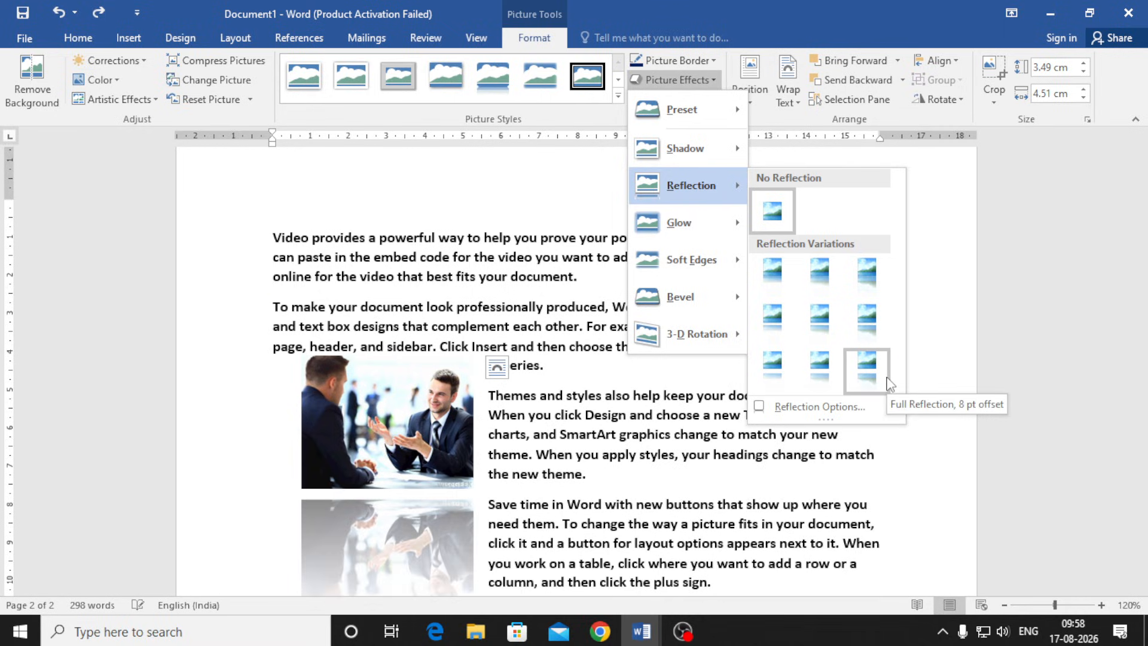
{"action": "mouse_move", "coordinate": [681, 222]}
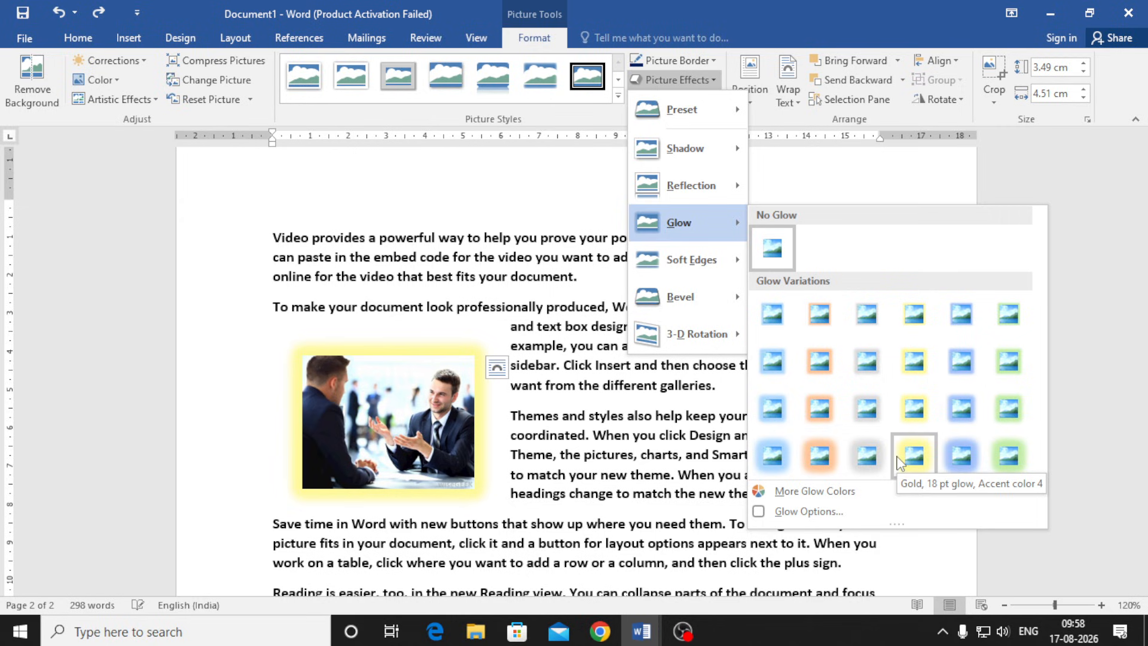
{"action": "mouse_move", "coordinate": [744, 273]}
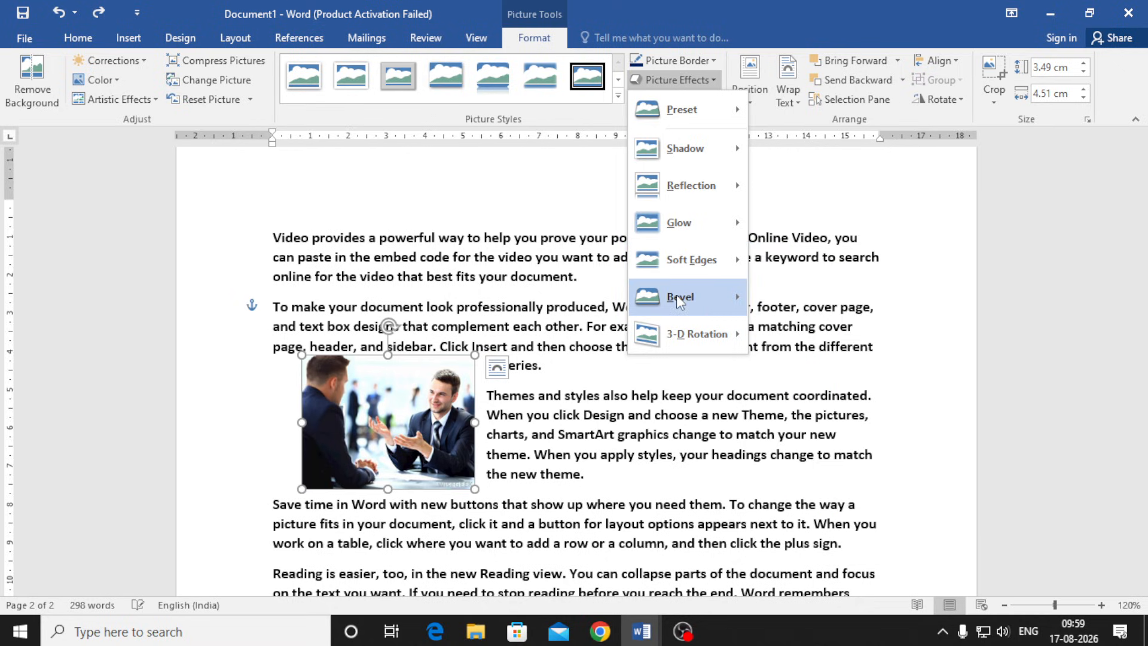
{"action": "mouse_move", "coordinate": [680, 300]}
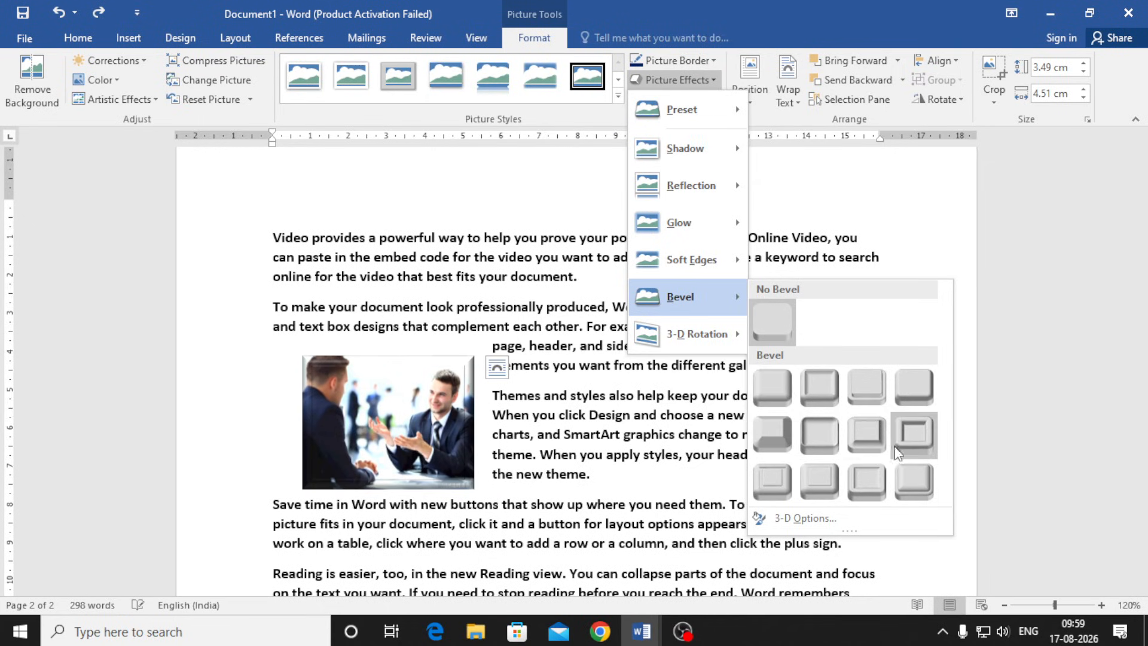
{"action": "mouse_move", "coordinate": [703, 325]}
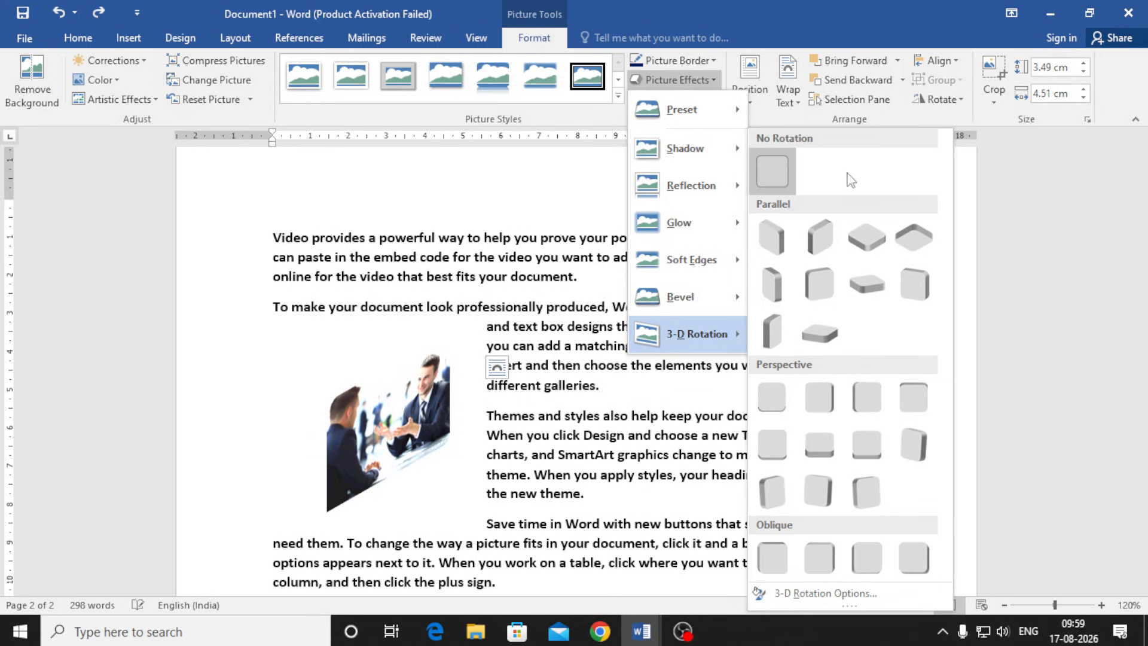
{"action": "left_click", "coordinate": [772, 172]}
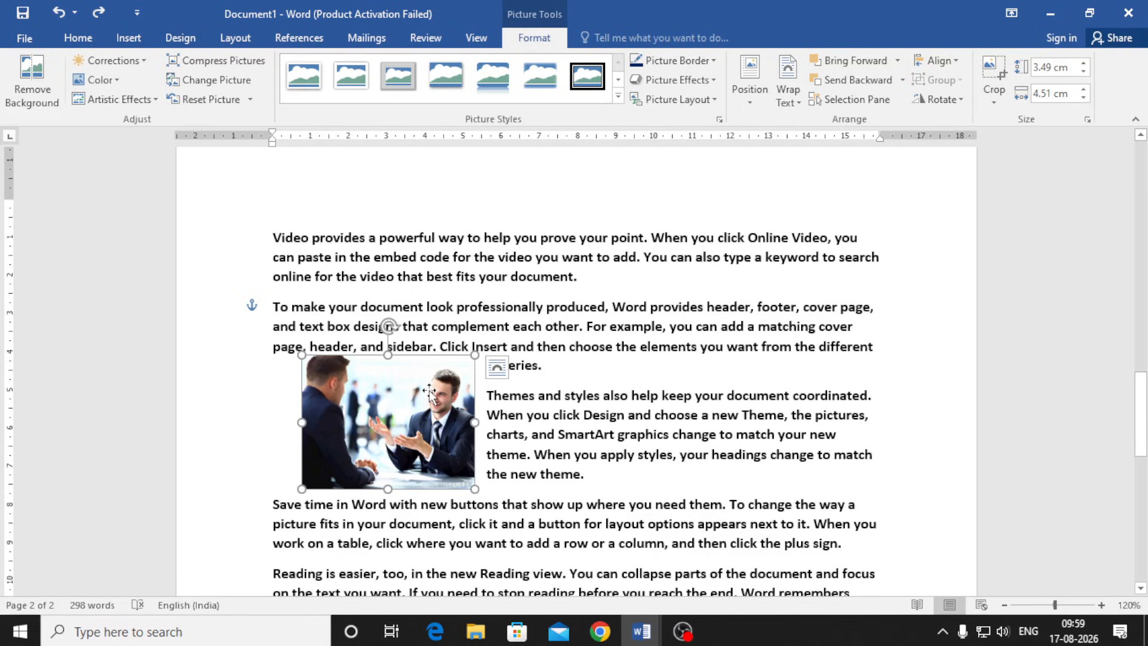
Apply a high-contrast correction with normal brightness to the picture and remove all of its color saturation
{"action": "left_click", "coordinate": [114, 61]}
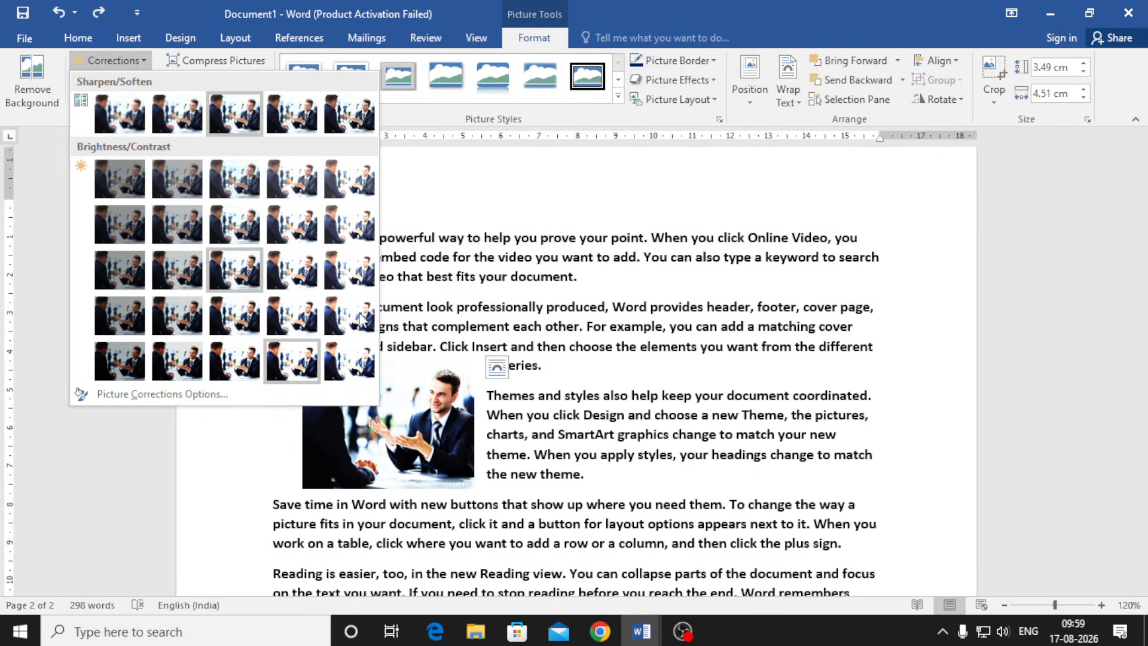
{"action": "left_click", "coordinate": [250, 370]}
{"action": "left_click", "coordinate": [107, 84]}
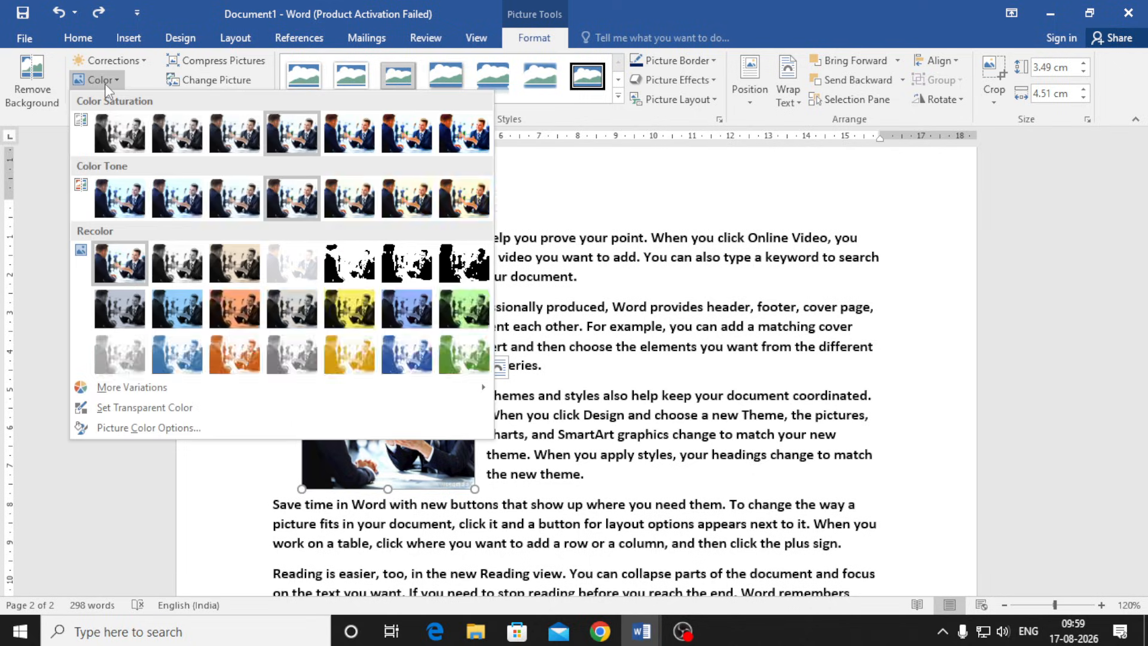
{"action": "left_click", "coordinate": [112, 130]}
{"action": "left_click", "coordinate": [517, 366]}
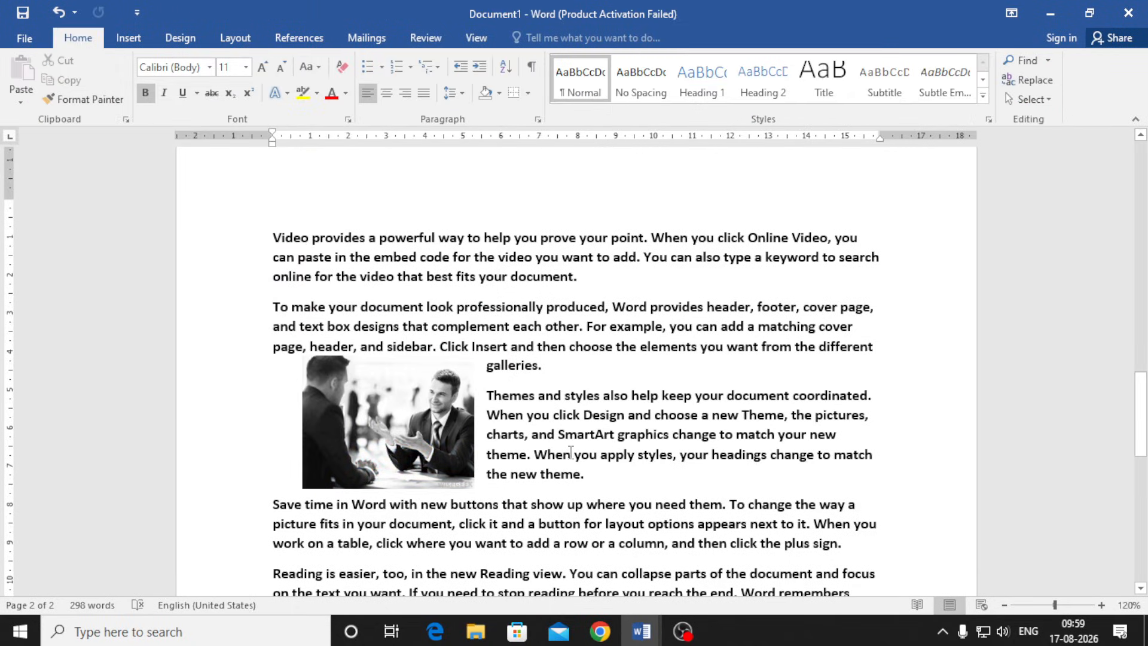
Try an orange recolor on the grayscale picture and undo it
{"action": "left_click", "coordinate": [378, 442]}
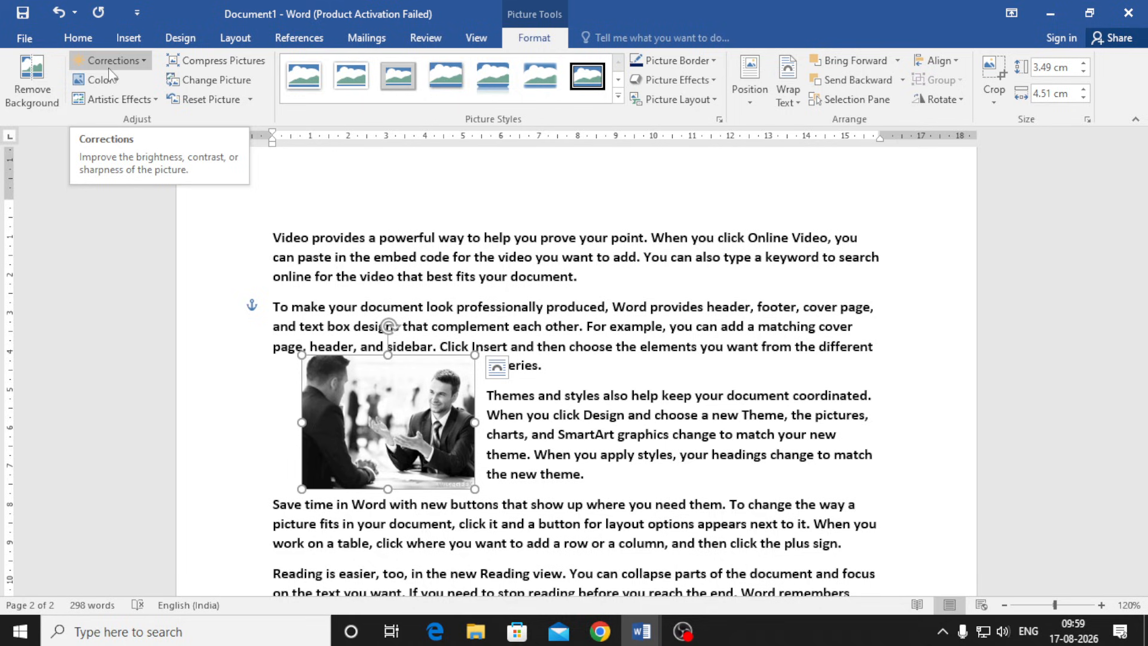
{"action": "left_click", "coordinate": [107, 85]}
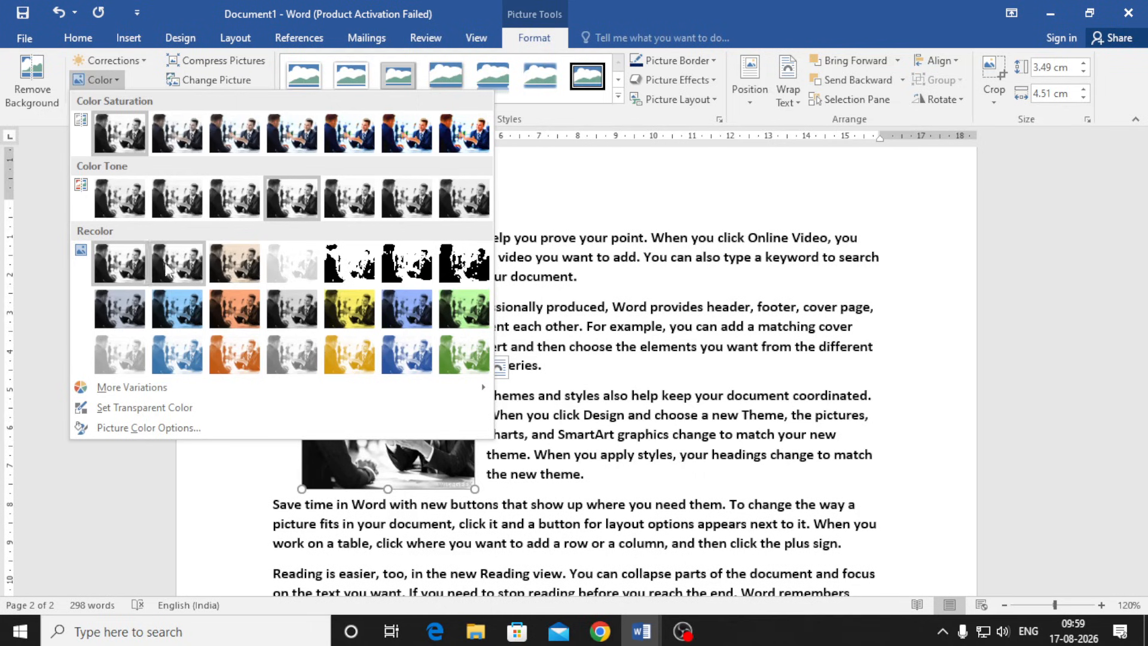
{"action": "left_click", "coordinate": [238, 301]}
{"action": "left_click", "coordinate": [575, 392]}
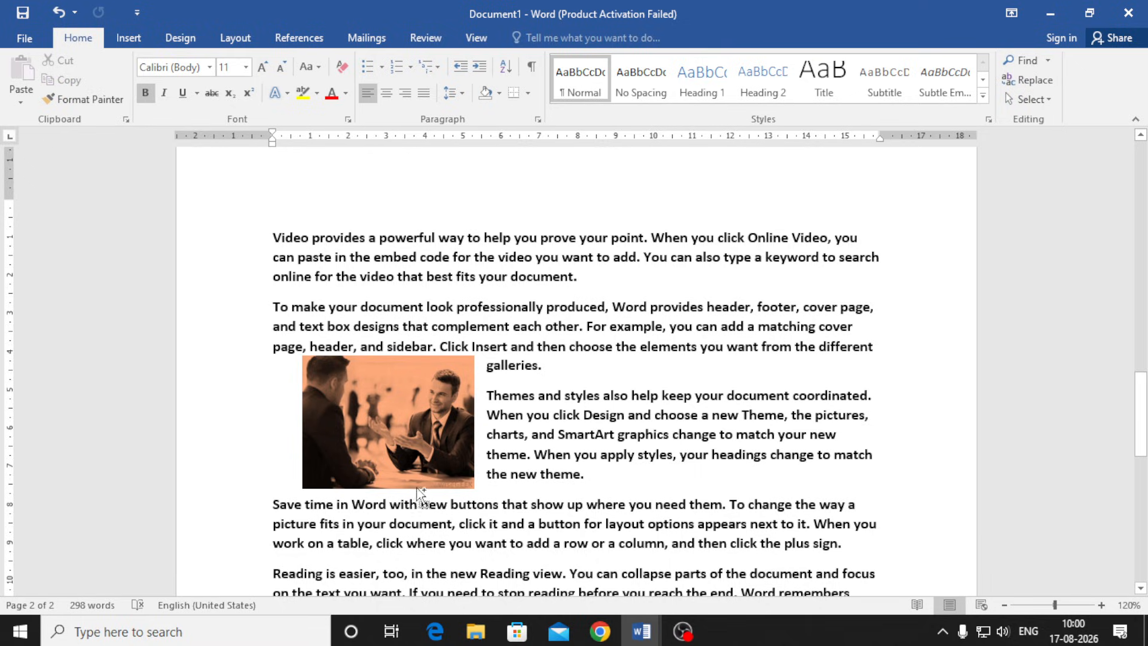
{"action": "key", "text": "ctrl+z"}
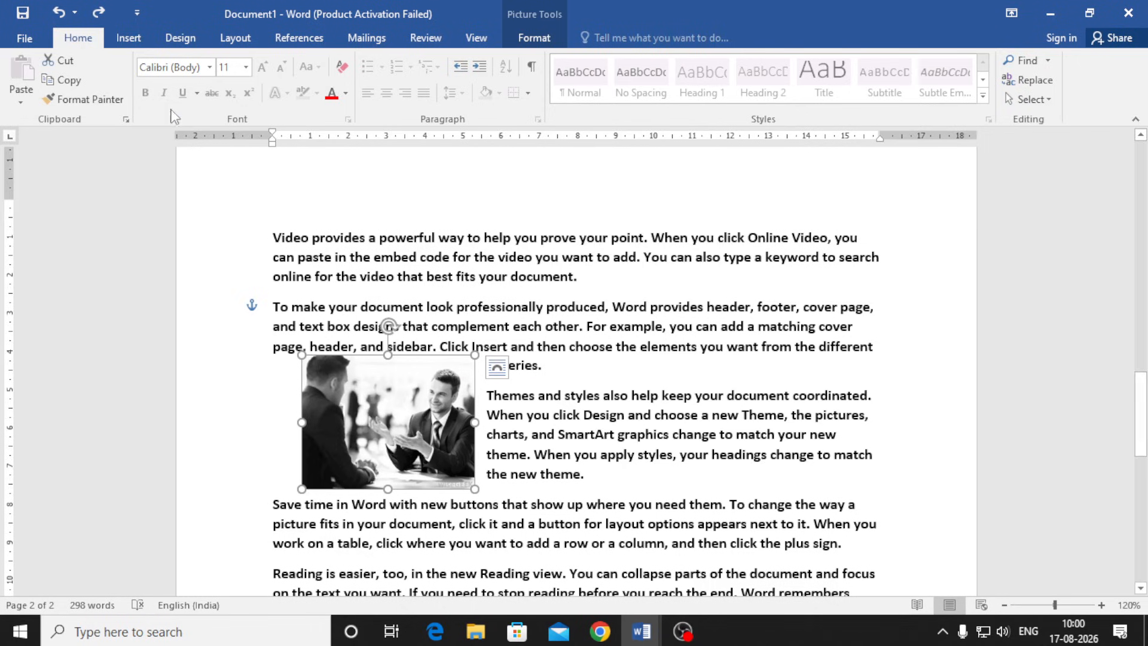
Draw a rounded rectangle about 3.95 cm high and 4.86 cm wide over the text beside the picture
{"action": "left_click", "coordinate": [129, 38]}
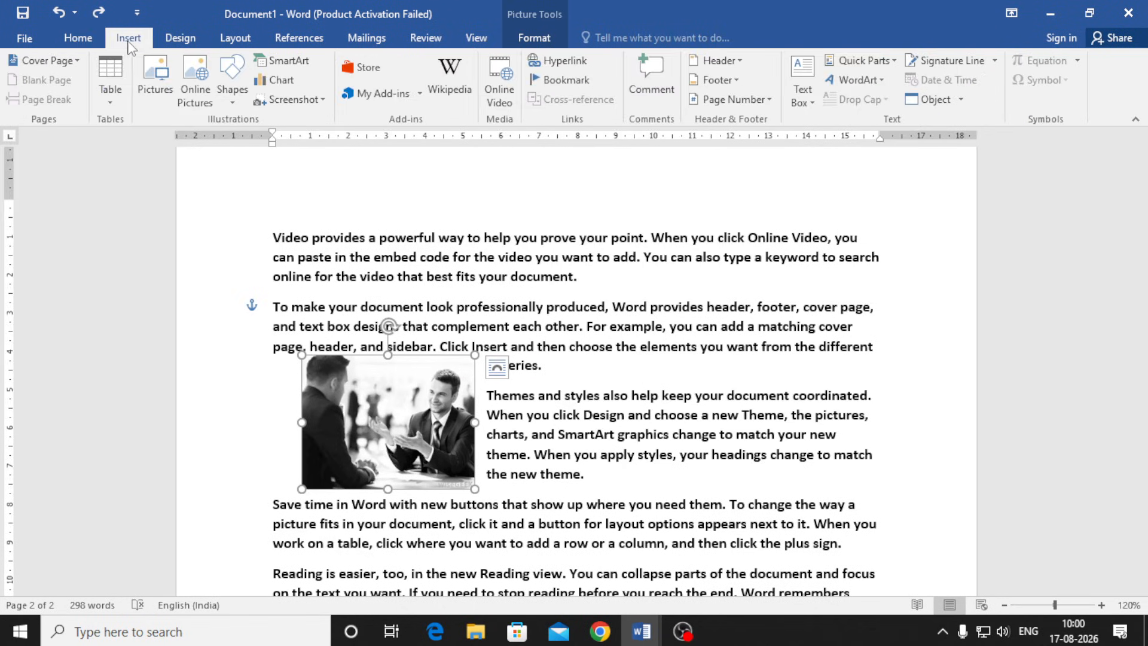
{"action": "left_click", "coordinate": [502, 453]}
{"action": "left_click", "coordinate": [439, 442]}
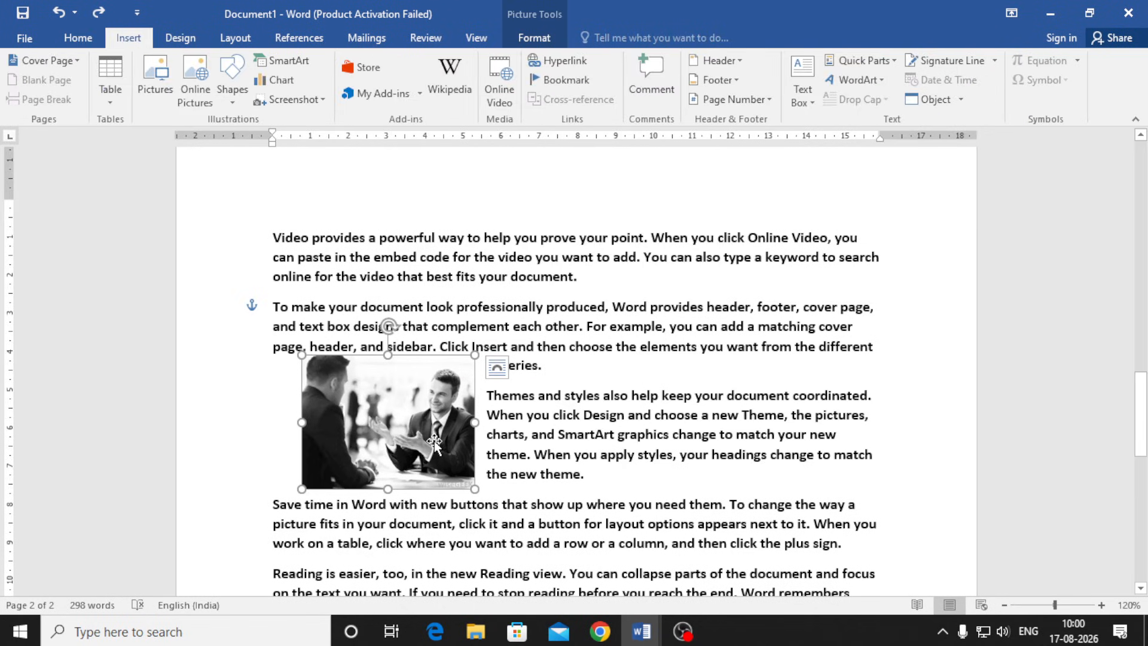
{"action": "left_click", "coordinate": [234, 90]}
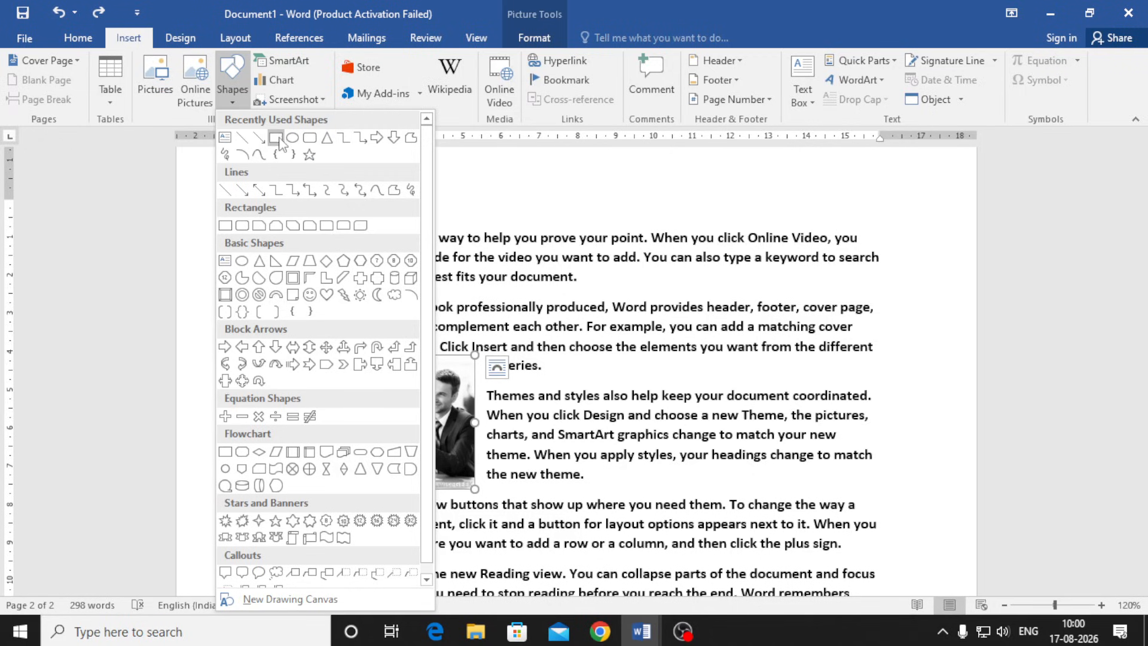
{"action": "left_click", "coordinate": [202, 170]}
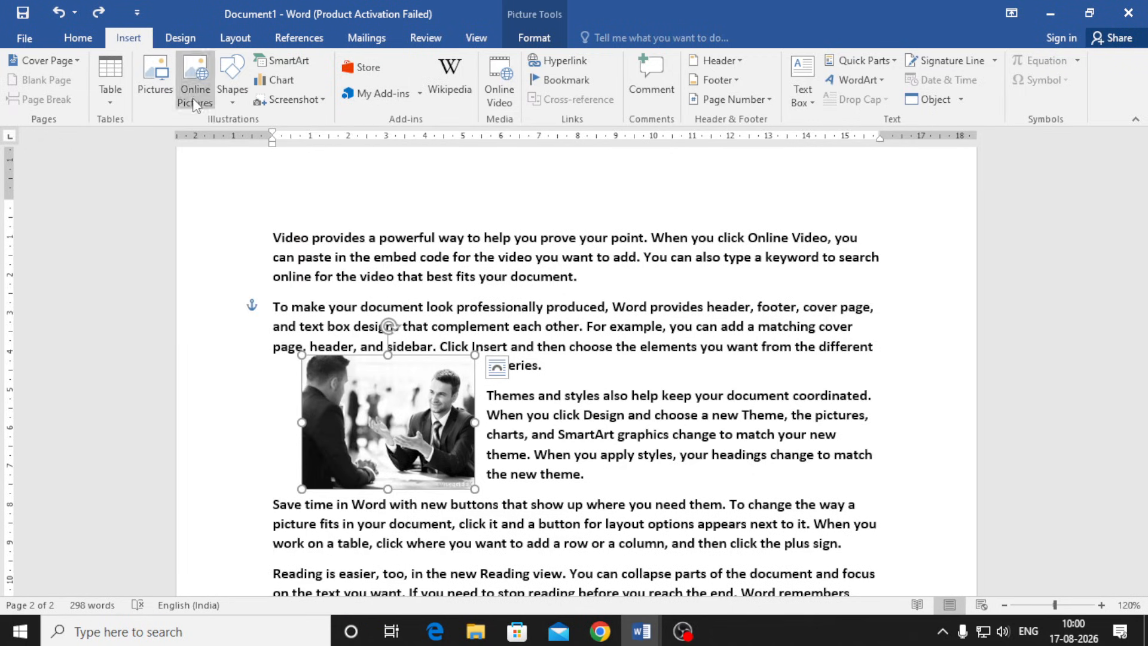
{"action": "left_click", "coordinate": [226, 102]}
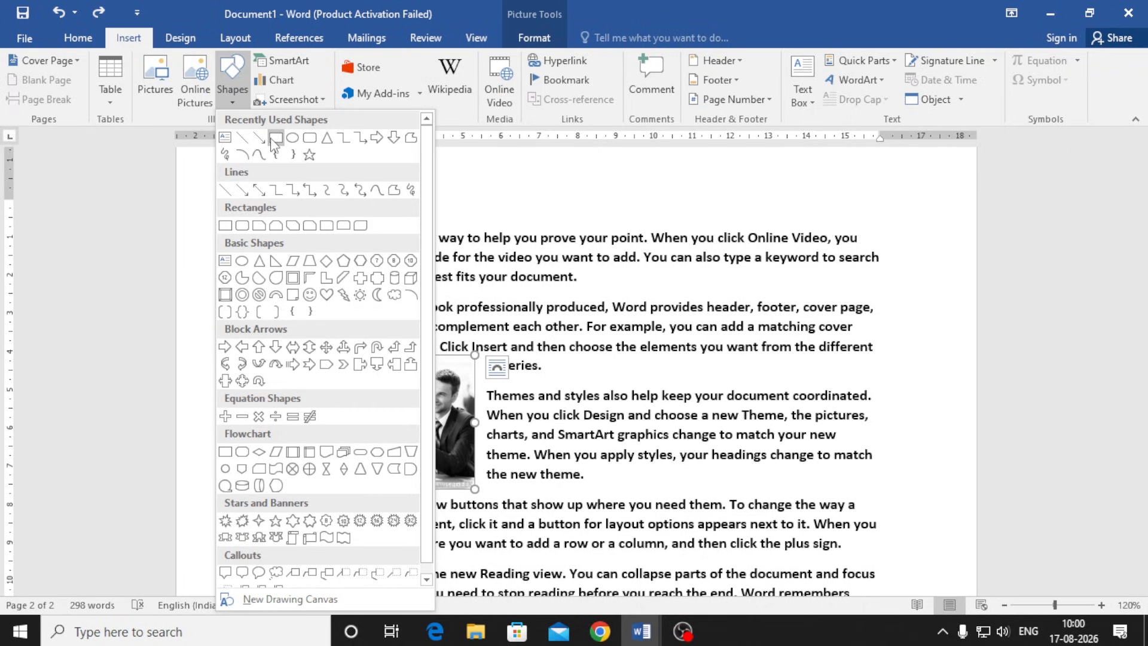
{"action": "left_click", "coordinate": [309, 141]}
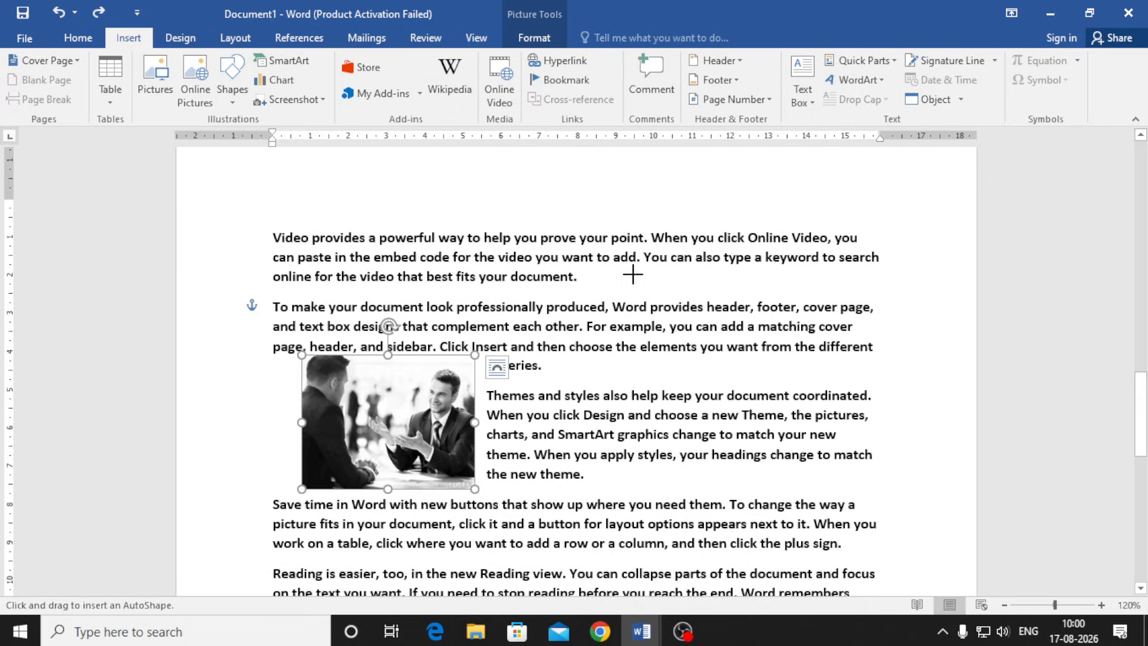
{"action": "mouse_move", "coordinate": [632, 274]}
{"action": "left_mouse_down"}
{"action": "mouse_move", "coordinate": [775, 422]}
{"action": "mouse_move", "coordinate": [817, 424]}
{"action": "left_mouse_up"}
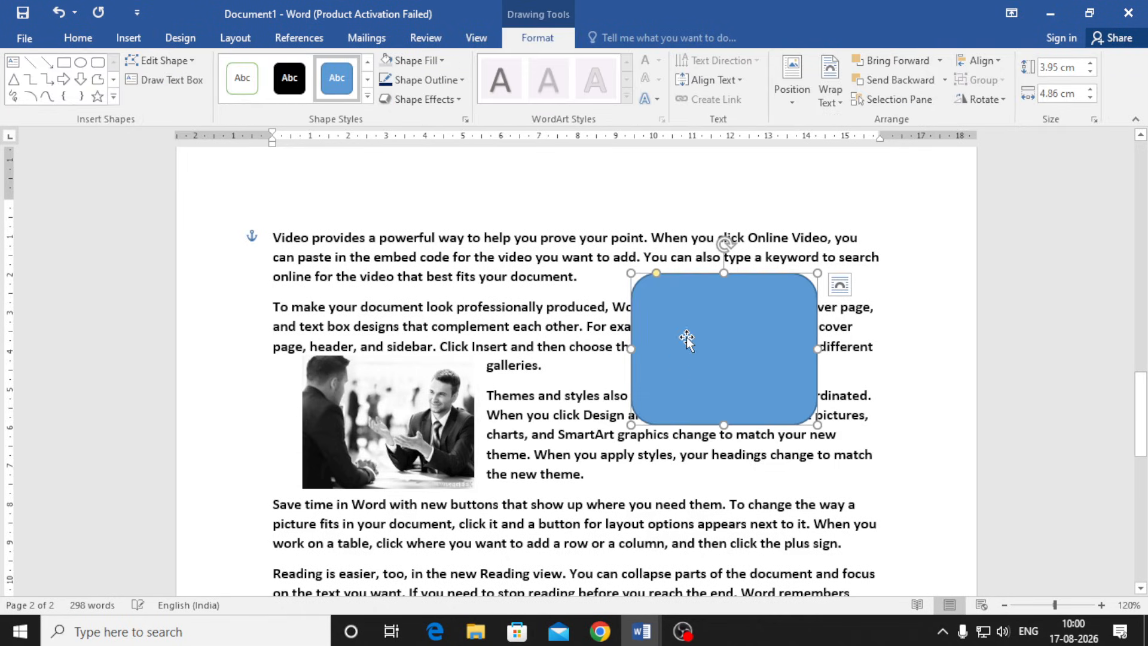
Fill the rounded rectangle with the picture file of people working at computers from the Pictures folder
{"action": "left_click", "coordinate": [424, 60]}
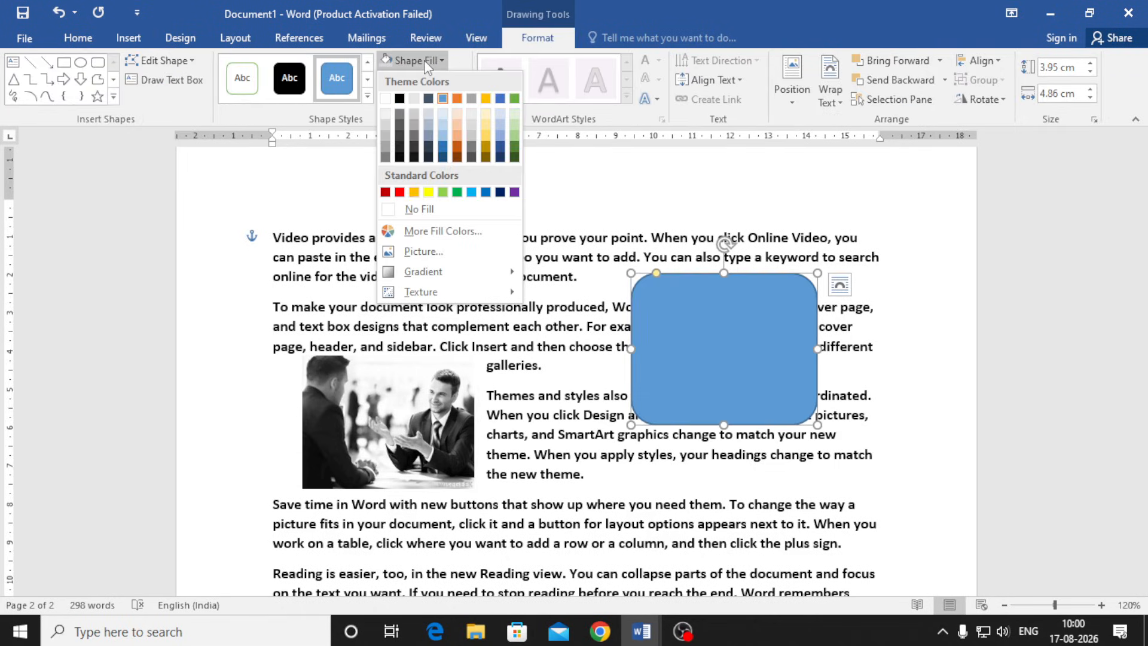
{"action": "left_click", "coordinate": [425, 253]}
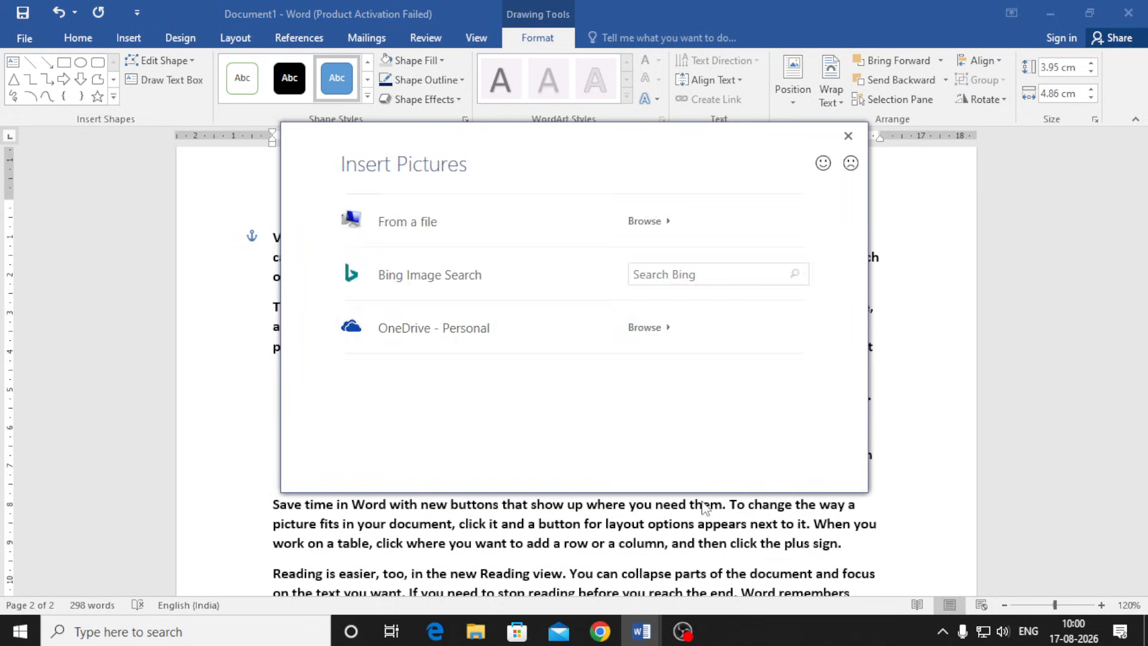
{"action": "left_click", "coordinate": [653, 222]}
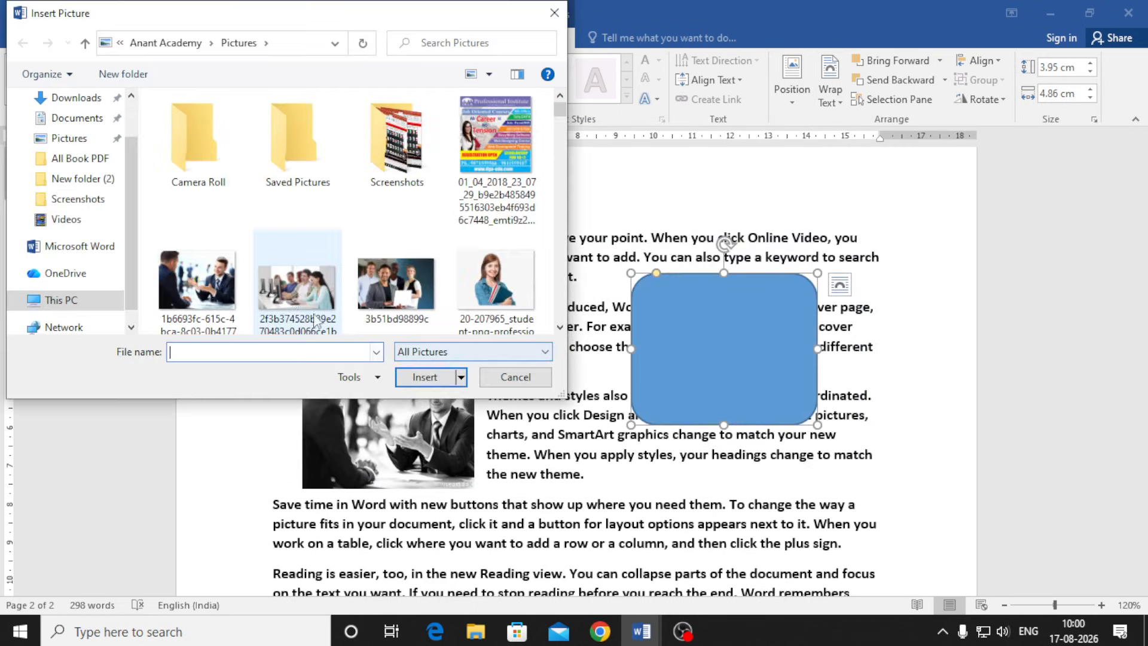
{"action": "left_click", "coordinate": [315, 323]}
{"action": "left_click", "coordinate": [424, 377]}
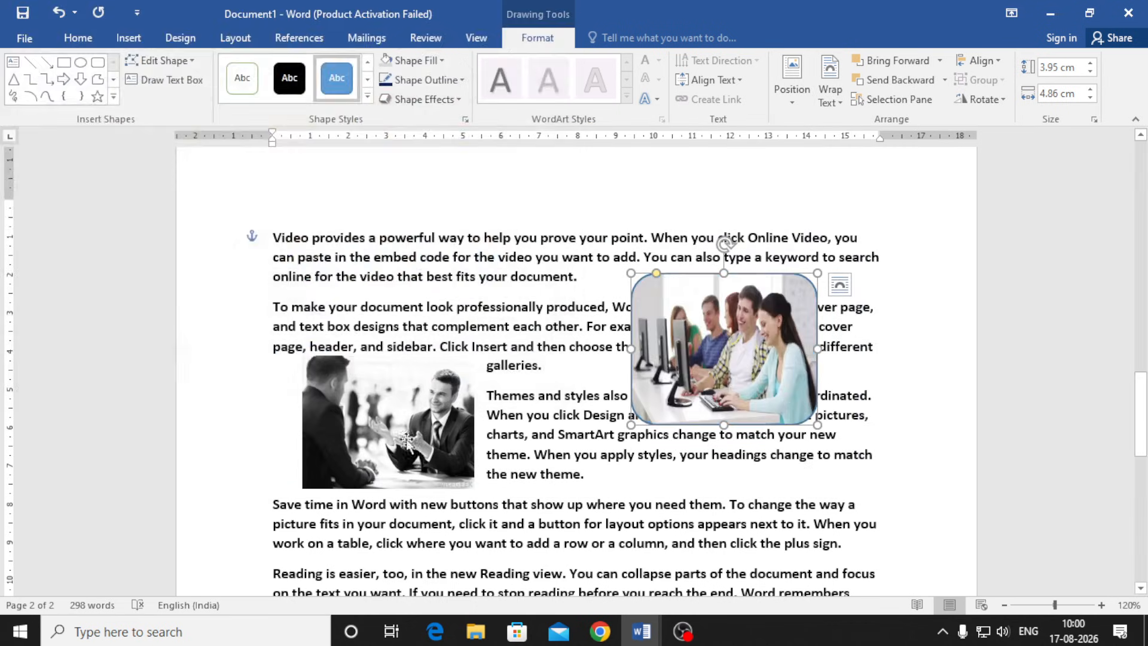
{"action": "left_click", "coordinate": [673, 524]}
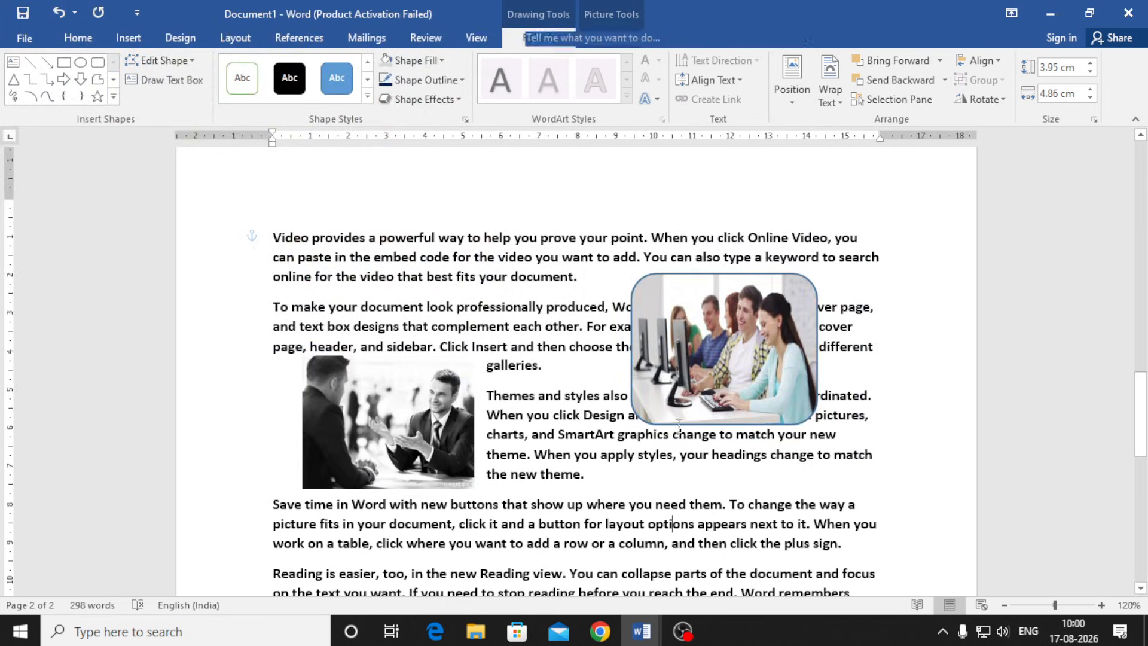
Square off the corners of the picture-filled shape after shifting it slightly, and delete the shape
{"action": "left_click", "coordinate": [701, 382]}
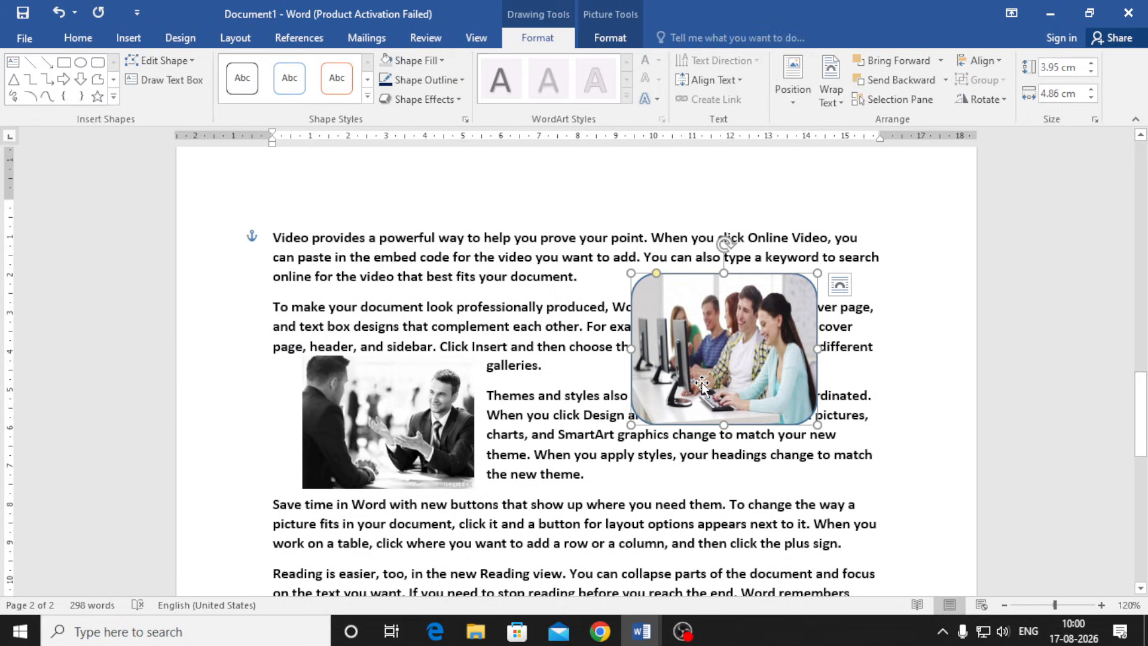
{"action": "left_click_drag", "start_coordinate": [701, 383], "coordinate": [721, 400]}
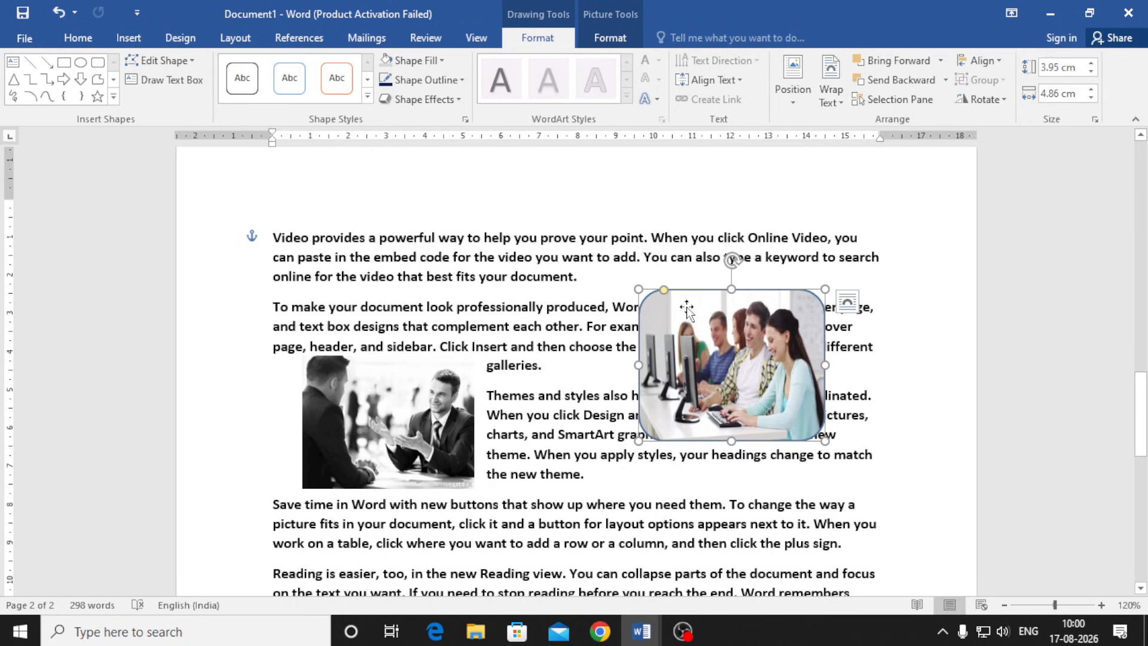
{"action": "left_click_drag", "start_coordinate": [664, 291], "coordinate": [641, 314]}
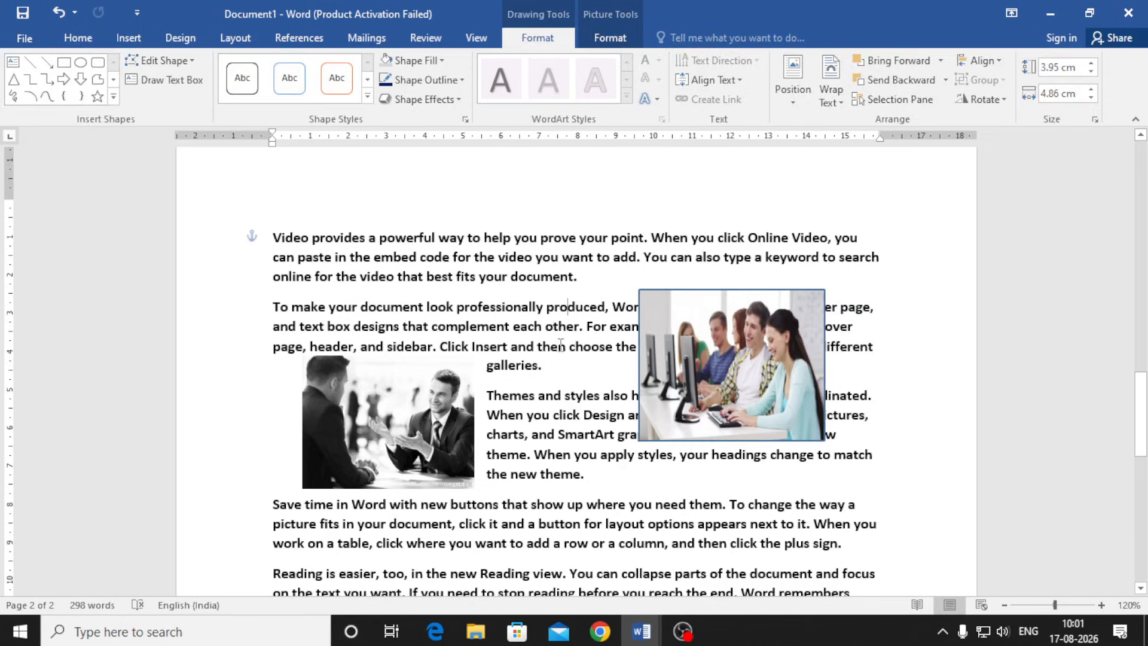
{"action": "key", "text": "Delete"}
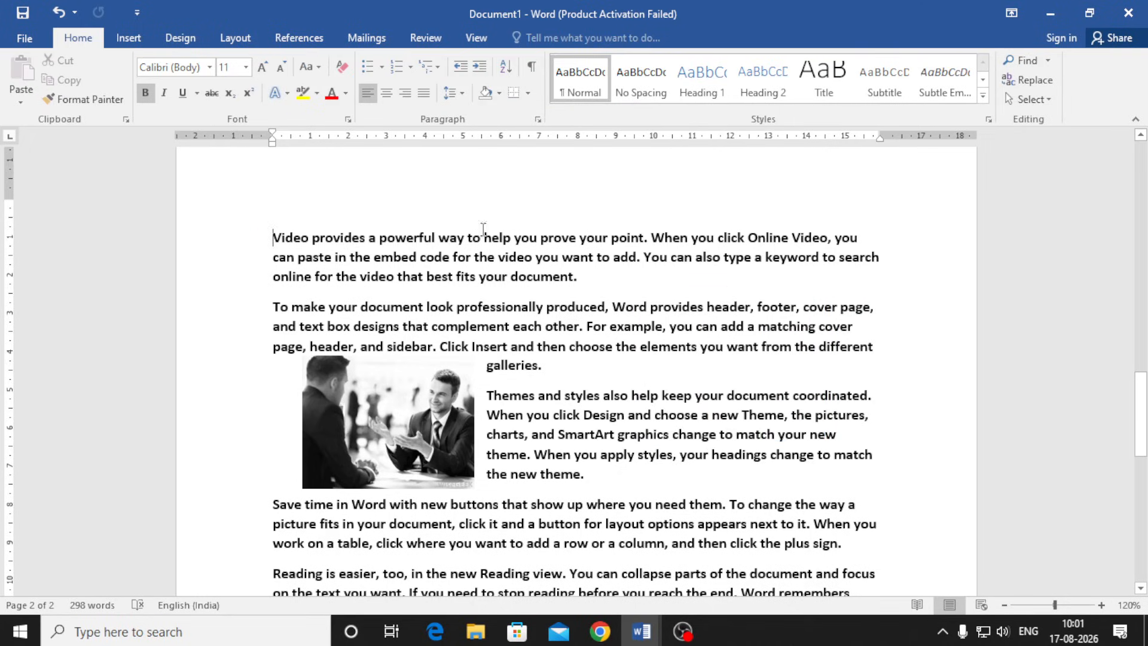
{"action": "left_click", "coordinate": [129, 39]}
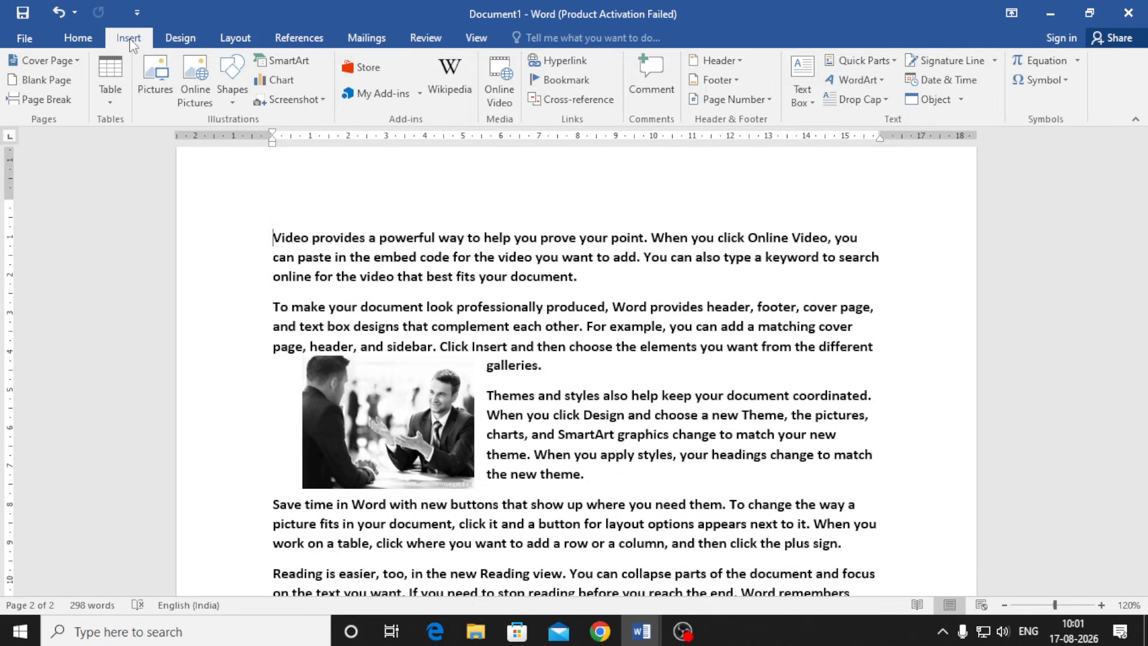
{"action": "left_click", "coordinate": [83, 36]}
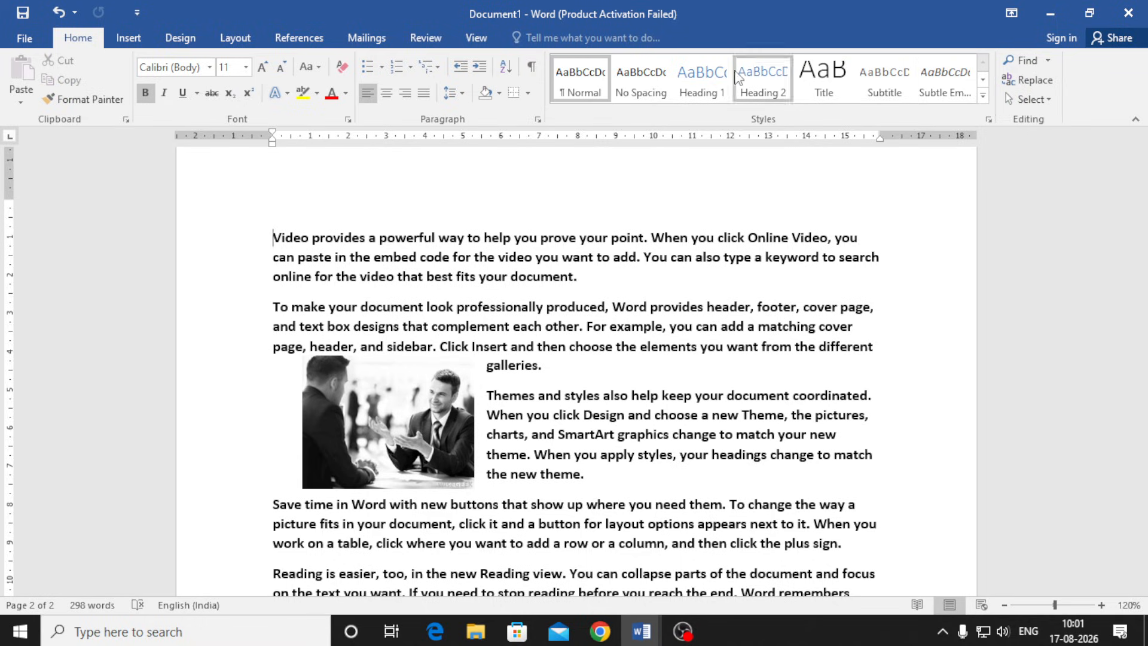
{"action": "left_click", "coordinate": [129, 38]}
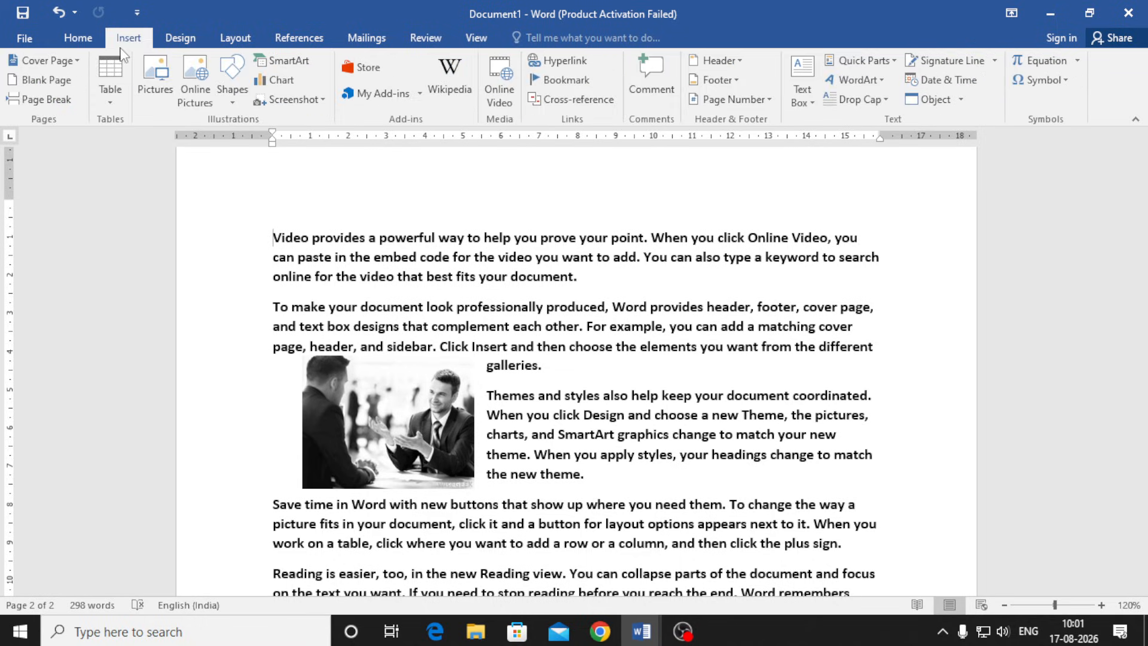
{"action": "left_click", "coordinate": [157, 99]}
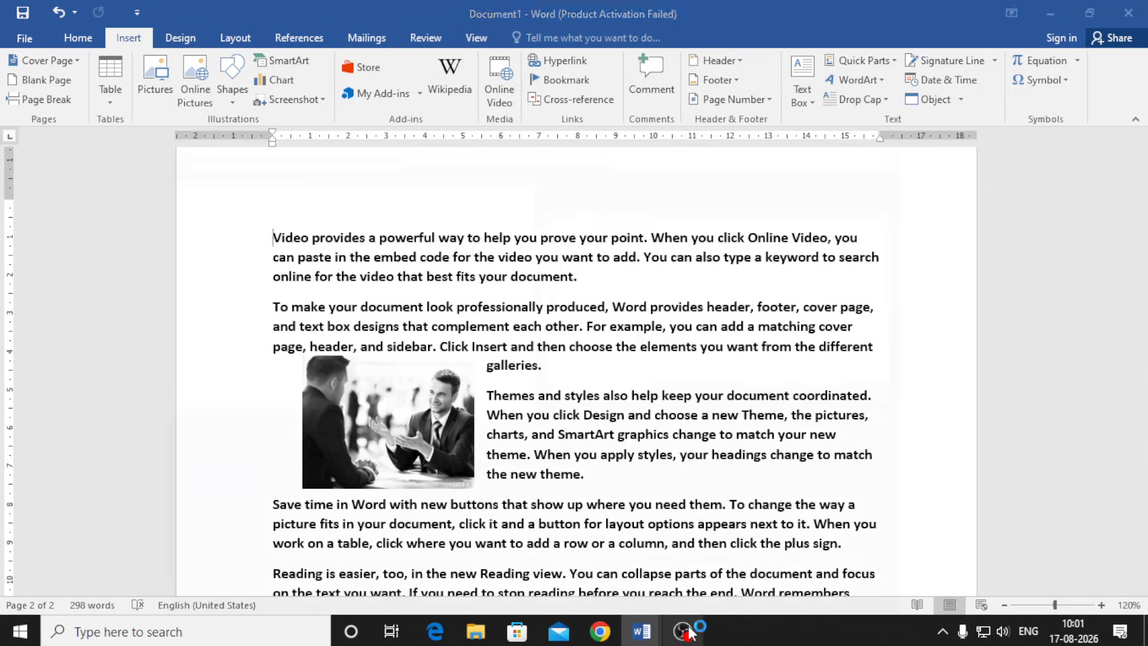